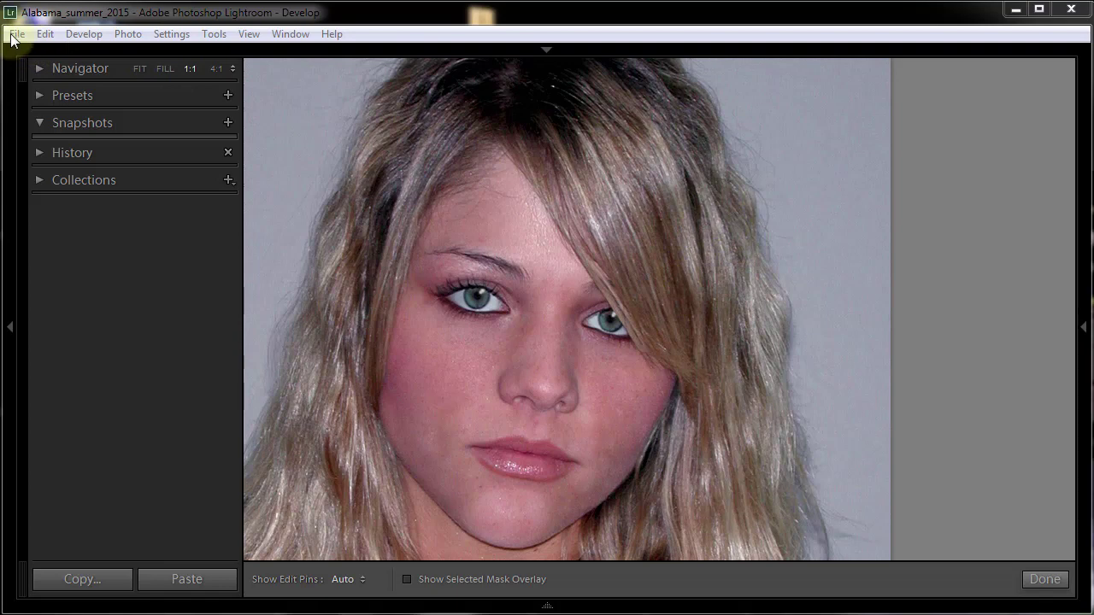
pyautogui.click(15, 35)
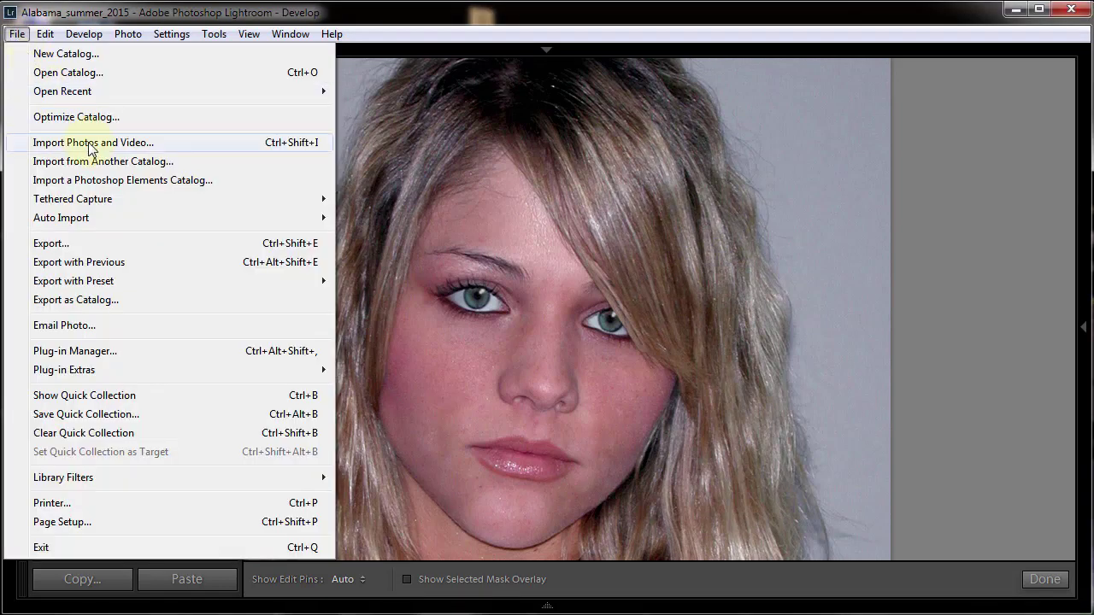
pyautogui.click(690, 22)
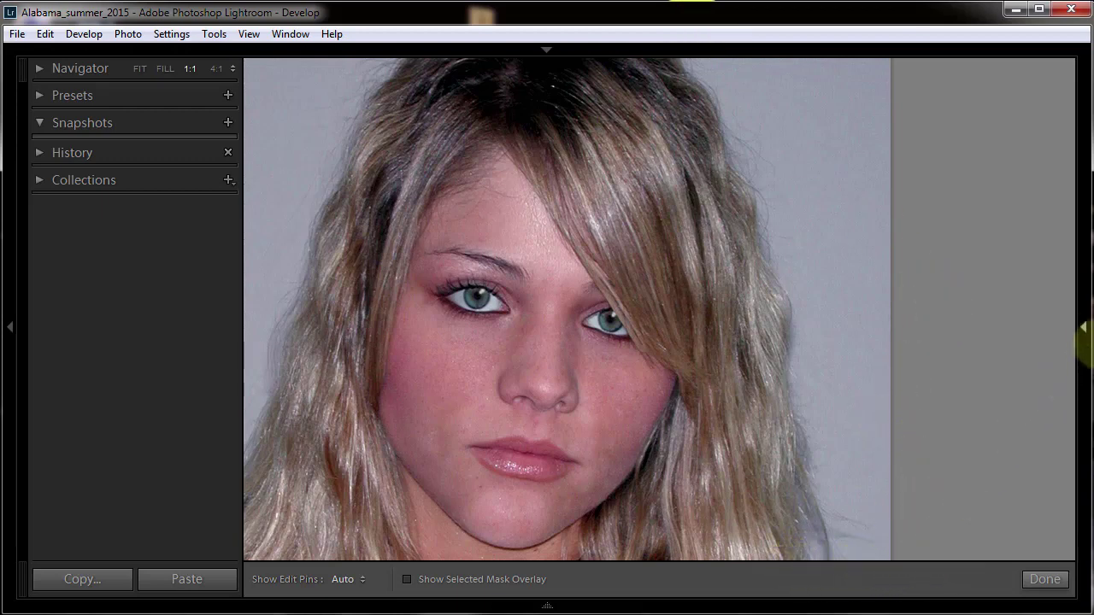
# Show the panel with the histogram and develop adjustments, and hide the panel with the Navigator, Presets and History.
pyautogui.click(1085, 332)
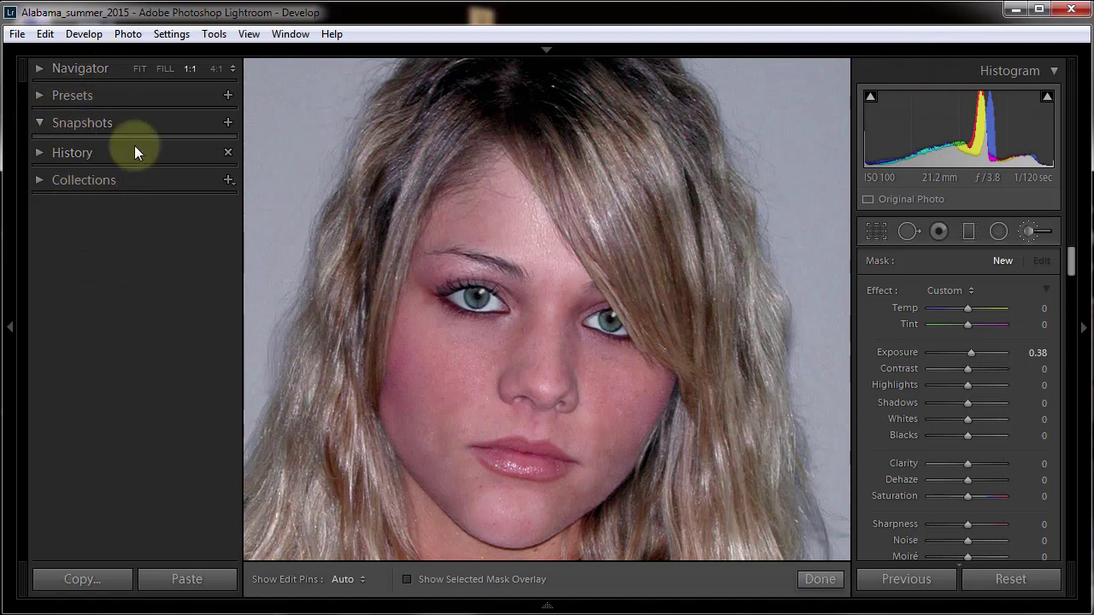
pyautogui.click(10, 330)
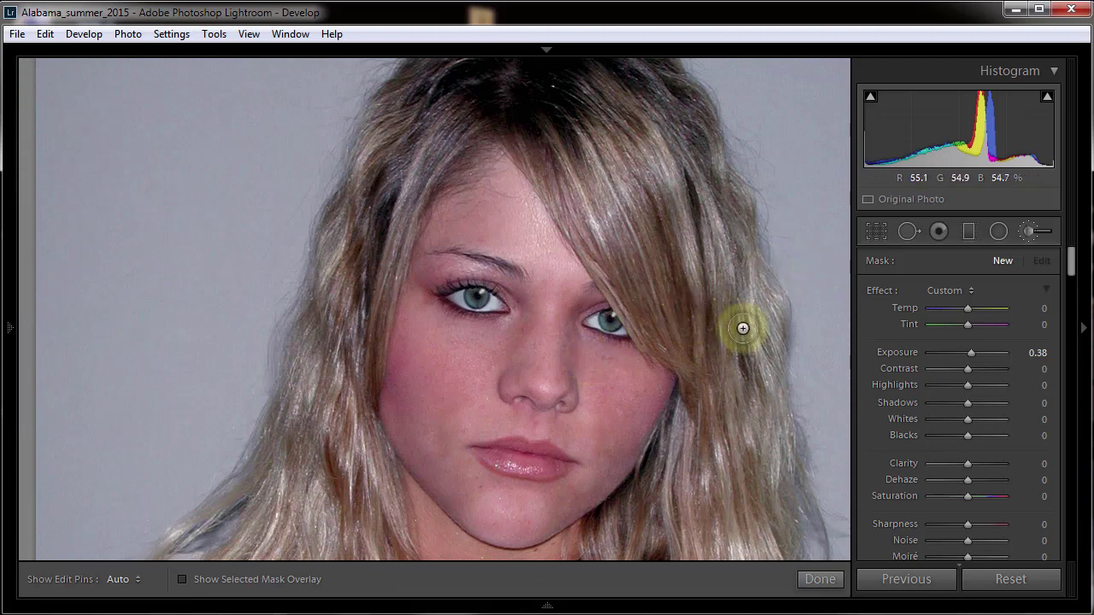
# Zoom in on both eyes at 4:1 and activate the Adjustment Brush.
pyautogui.click(1029, 232)
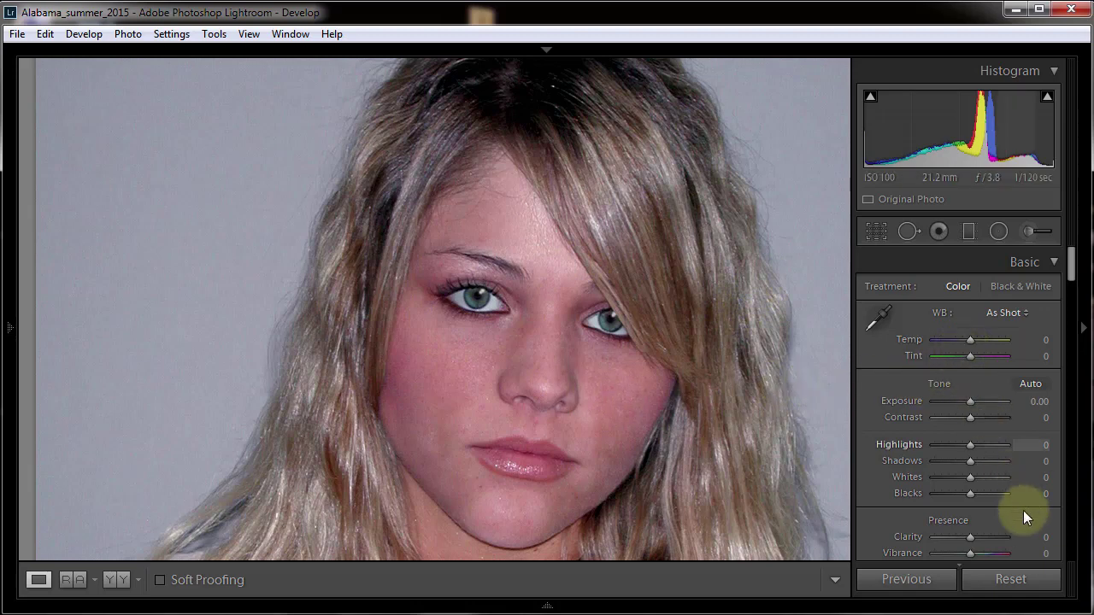
pyautogui.moveTo(1069, 268); pyautogui.dragTo(1059, 254)
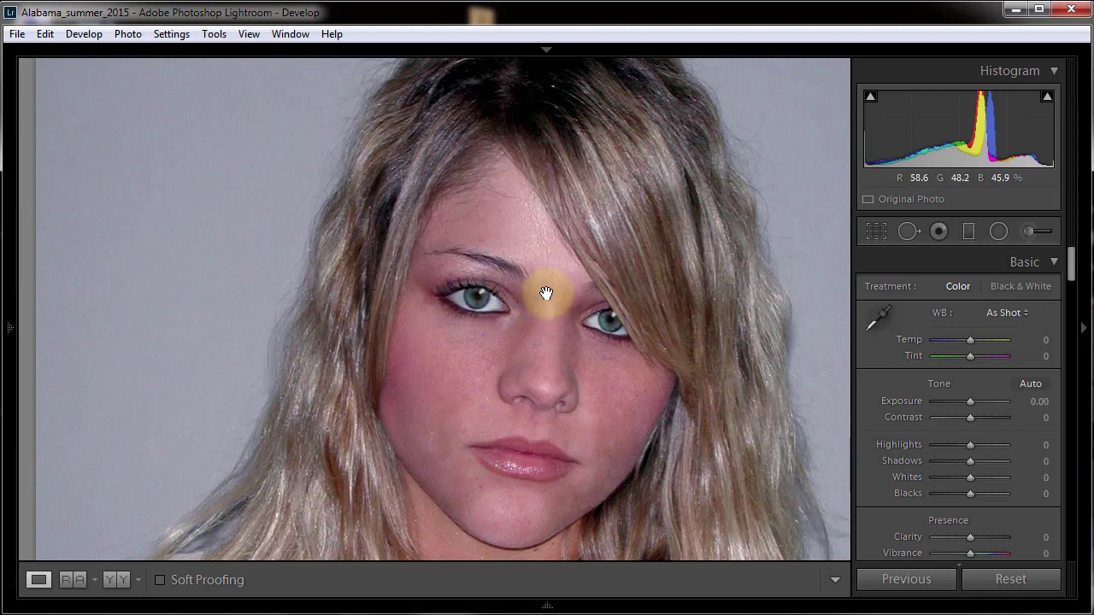
pyautogui.moveTo(10, 340)
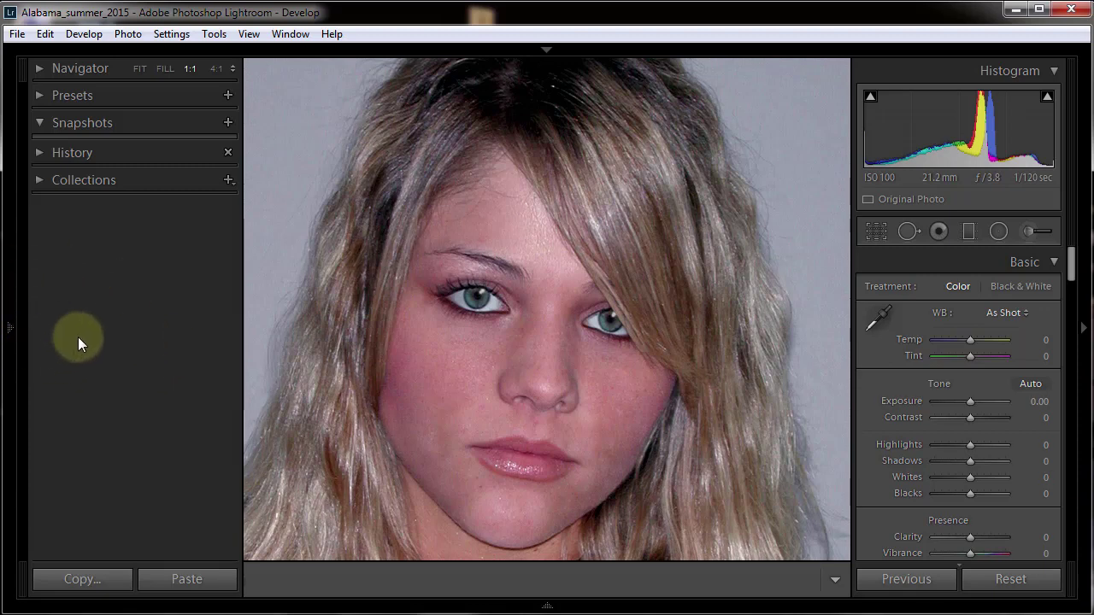
pyautogui.click(219, 69)
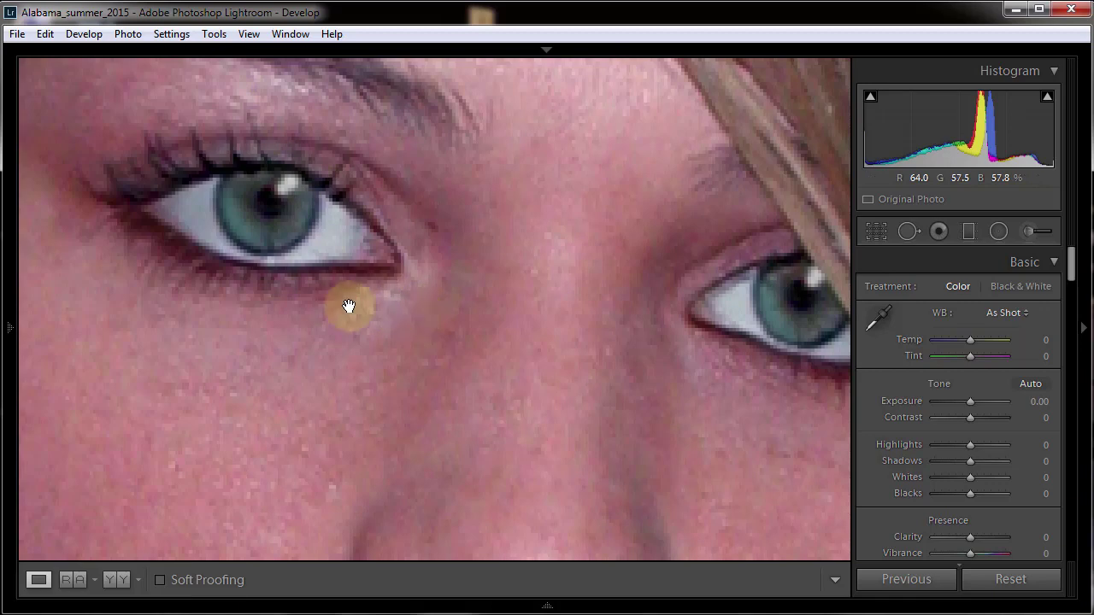
pyautogui.moveTo(403, 305); pyautogui.dragTo(278, 331)
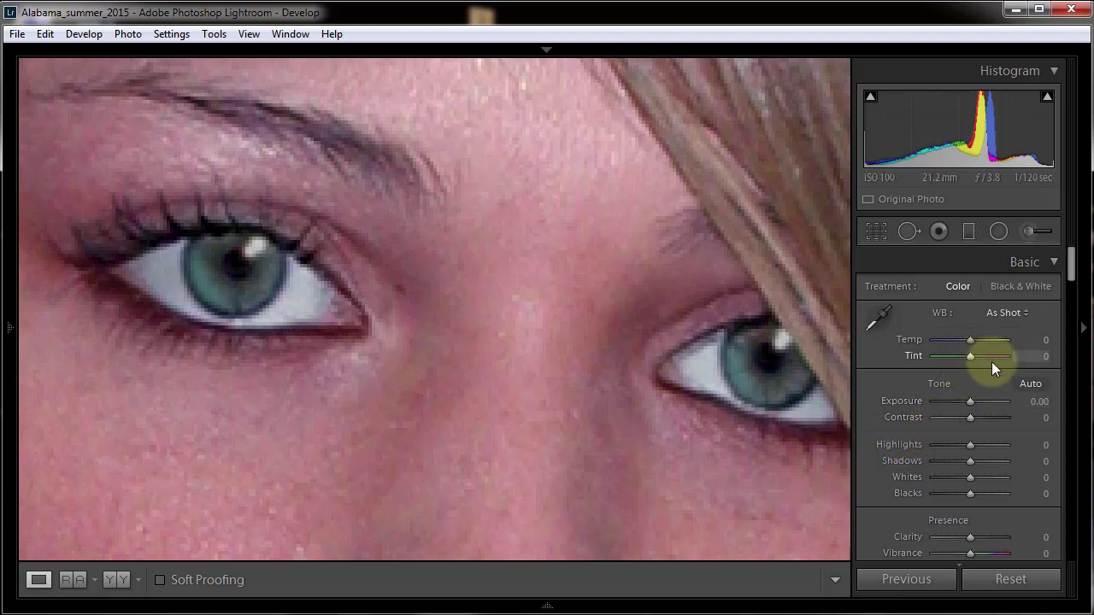
pyautogui.click(1027, 231)
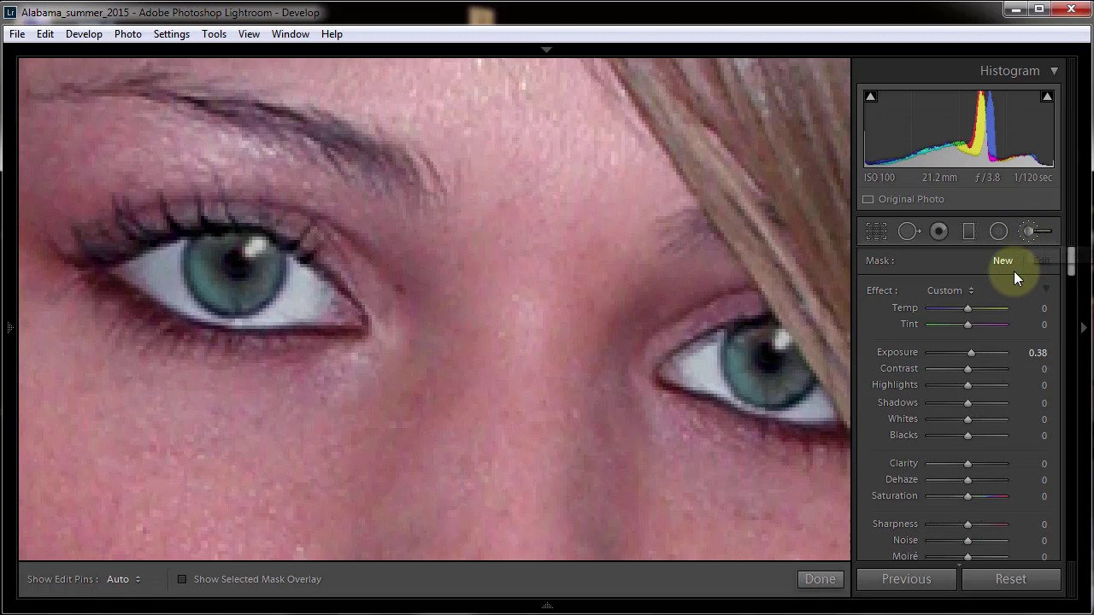
# Try brush settings of Contrast -45, Shadows -70 and Blacks 49, and reset all the effect sliders.
pyautogui.click(983, 369)
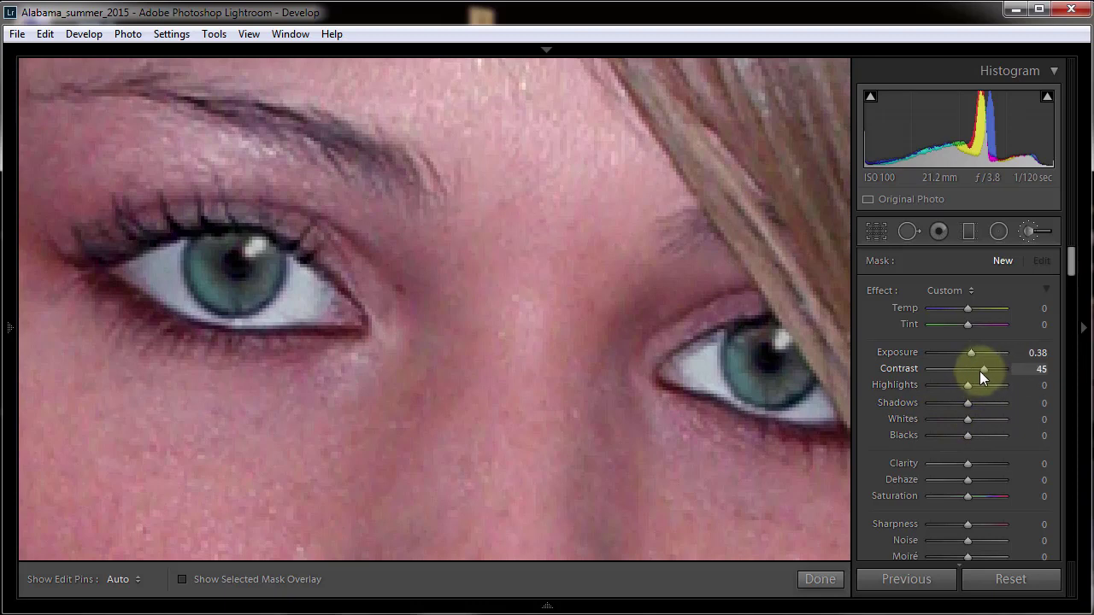
pyautogui.click(941, 402)
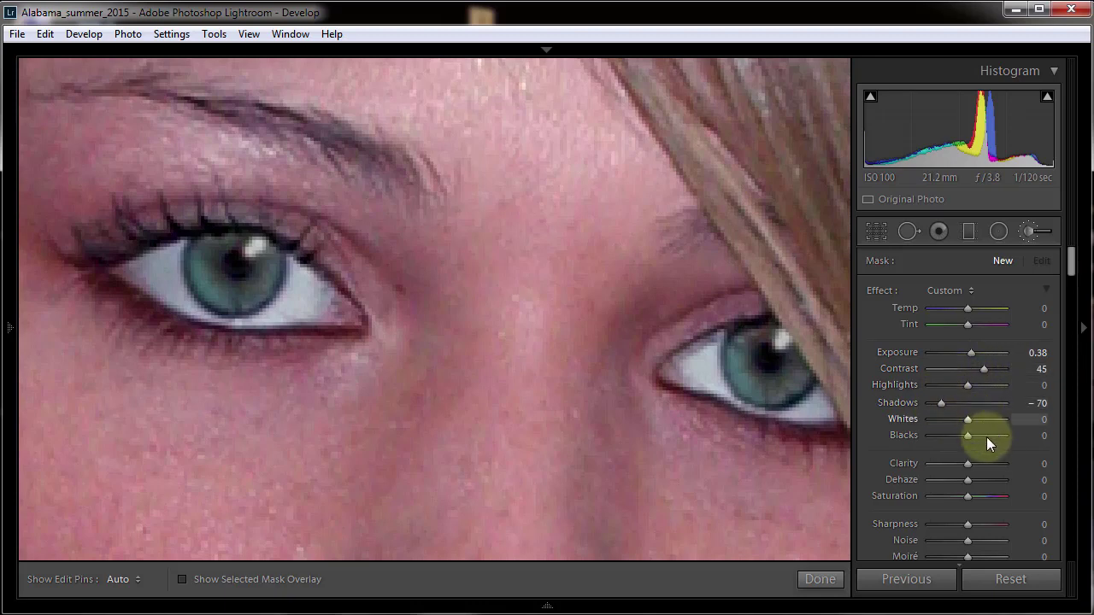
pyautogui.click(986, 437)
pyautogui.click(950, 370)
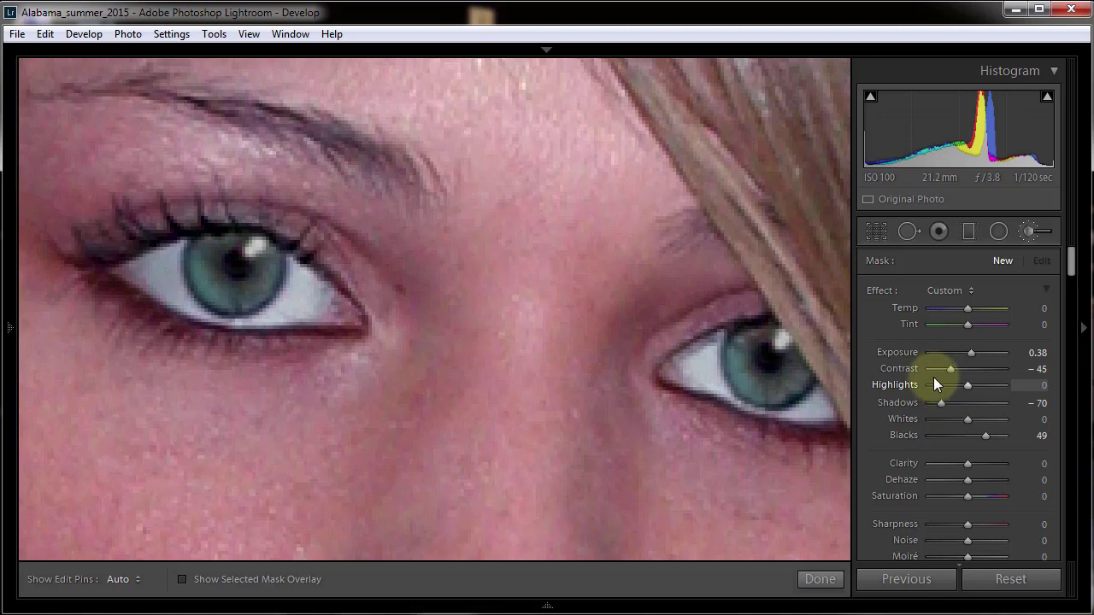
pyautogui.press('alt')
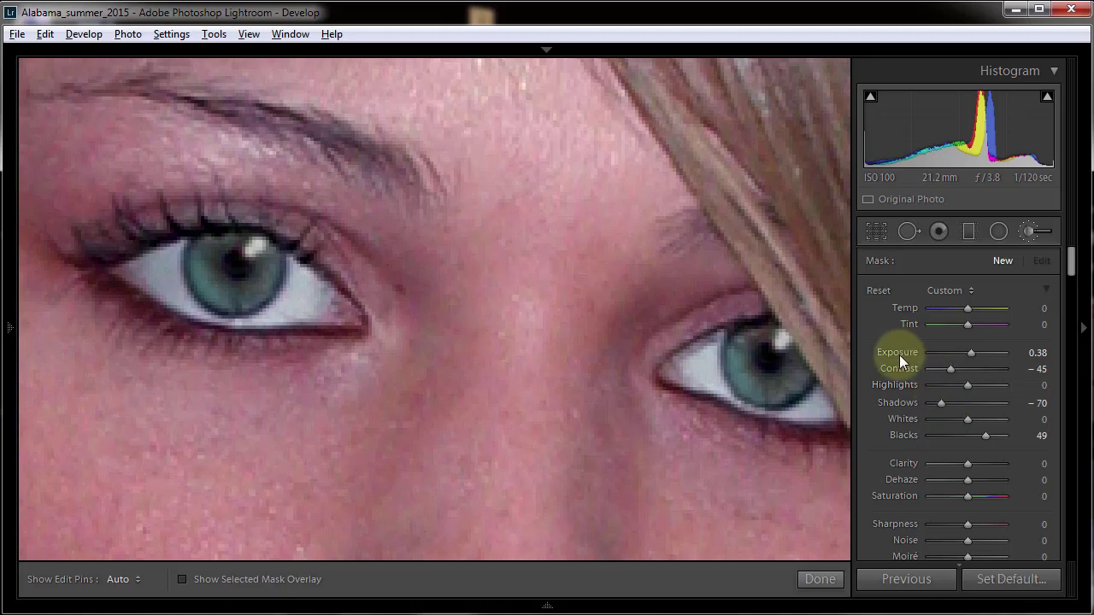
pyautogui.doubleClick(899, 354)
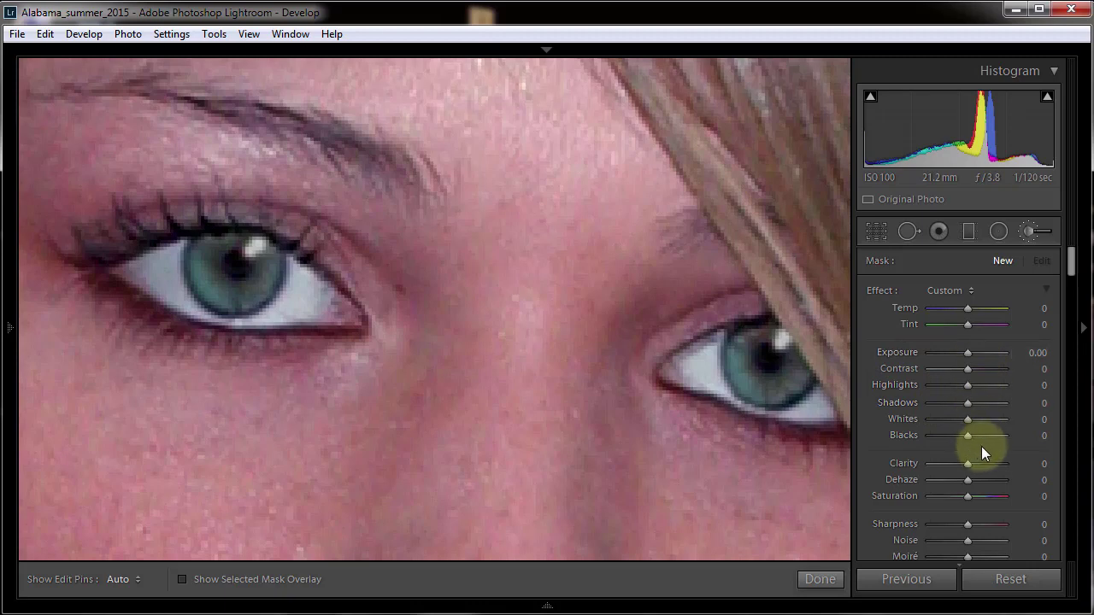
# Try a brush Contrast of 70 and reset only that slider.
pyautogui.click(993, 371)
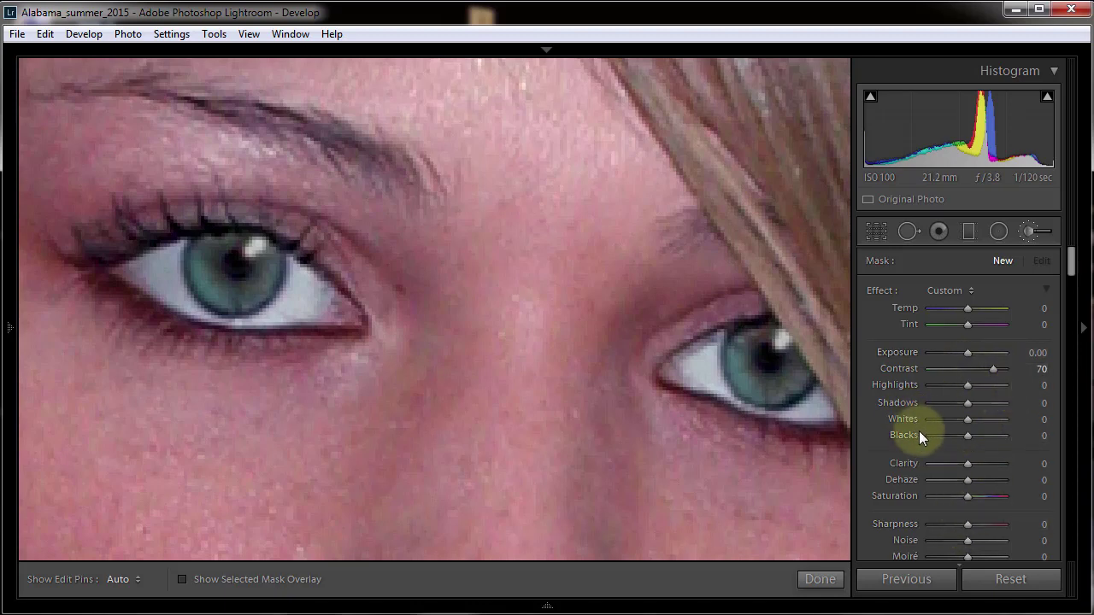
pyautogui.doubleClick(902, 369)
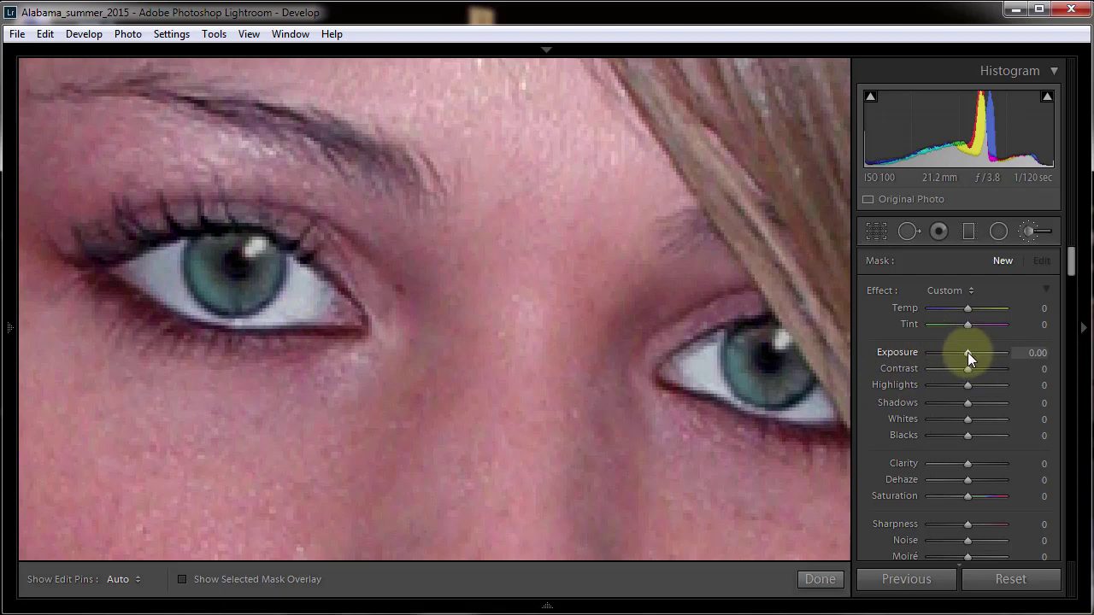
# Set the brush Exposure to 0.60 and its Flow to 49, with Auto Mask on.
pyautogui.moveTo(967, 352); pyautogui.dragTo(972, 352)
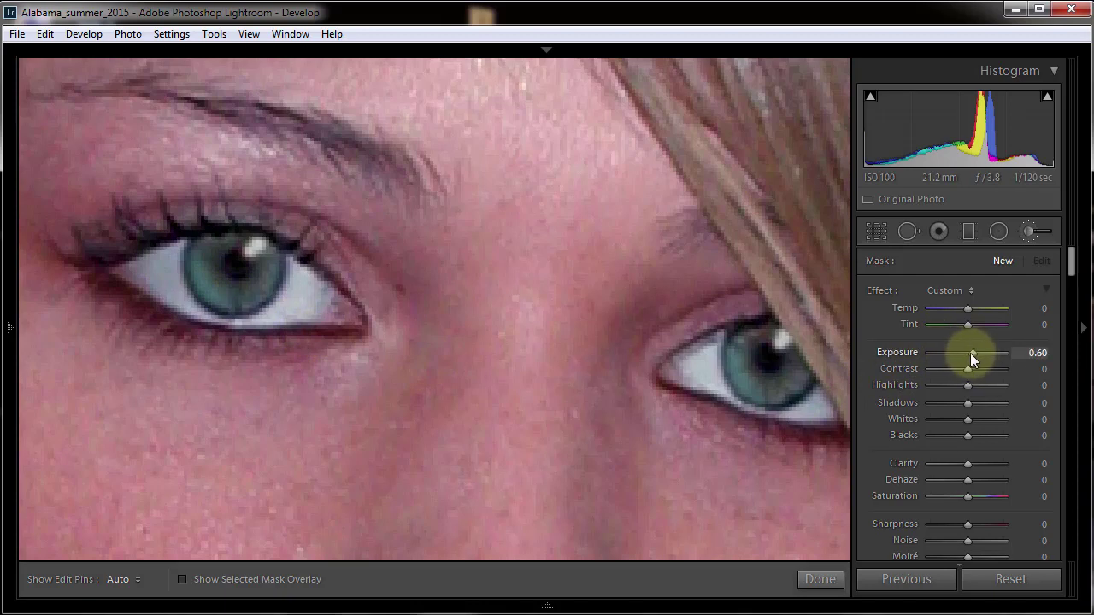
pyautogui.click(224, 338)
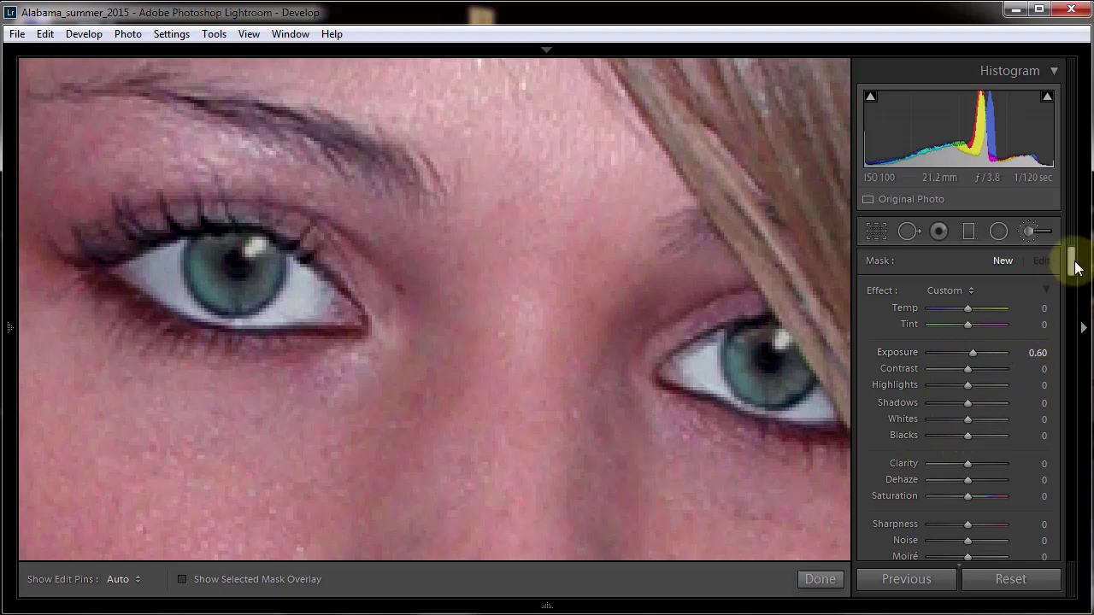
pyautogui.moveTo(1074, 273); pyautogui.dragTo(1073, 288)
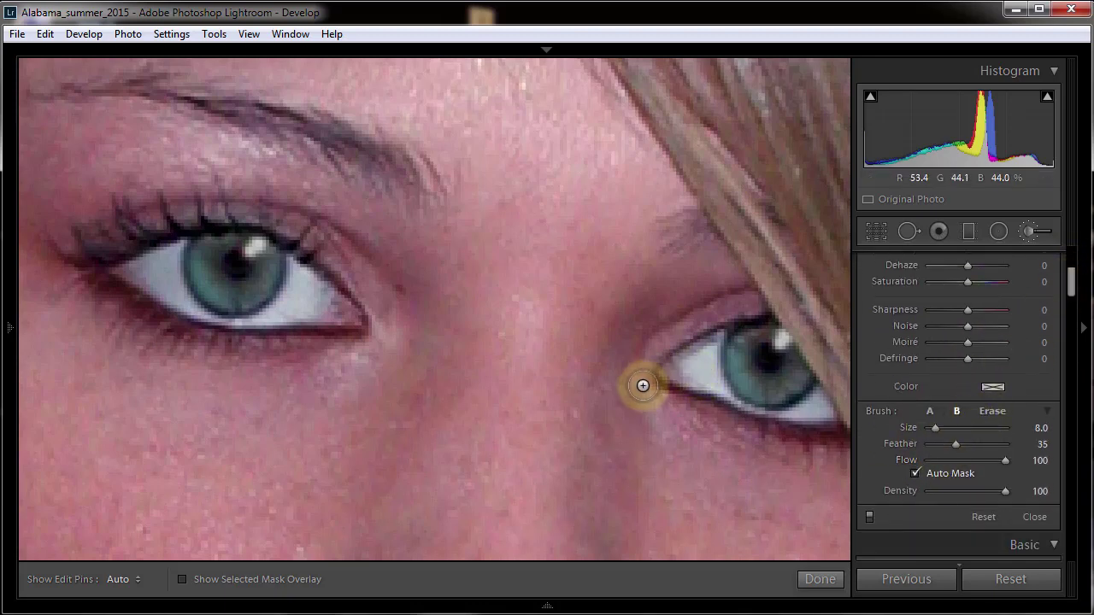
pyautogui.click(965, 461)
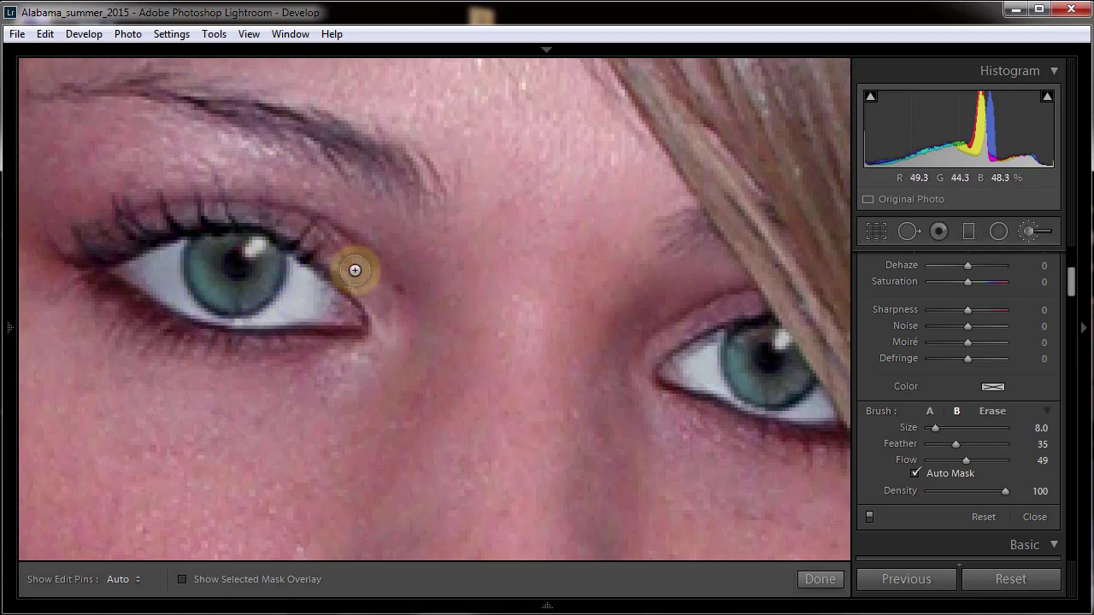
pyautogui.click(915, 474)
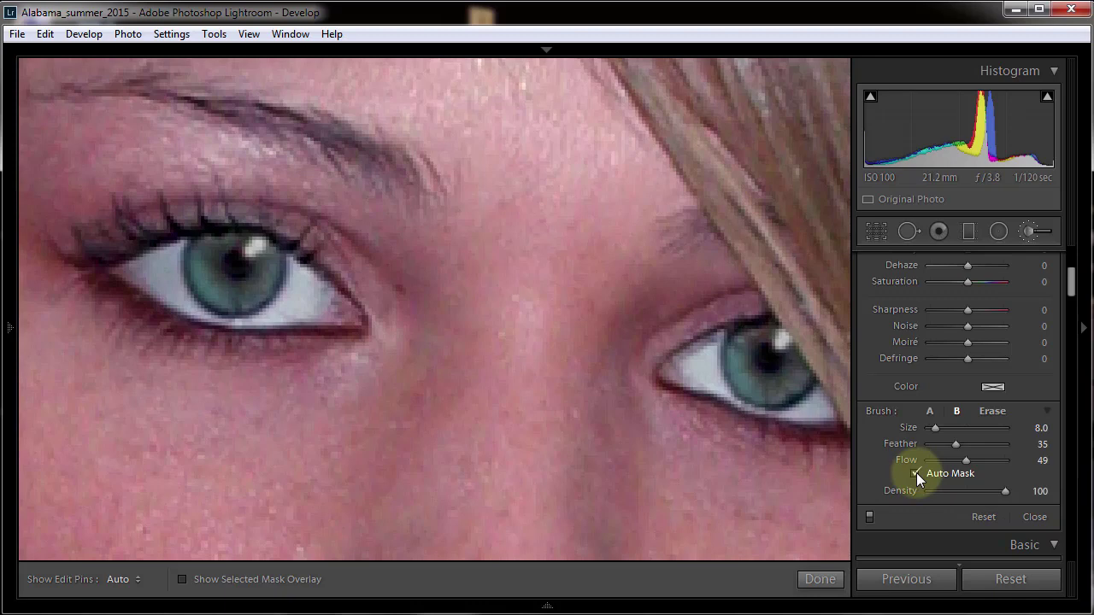
pyautogui.click(916, 474)
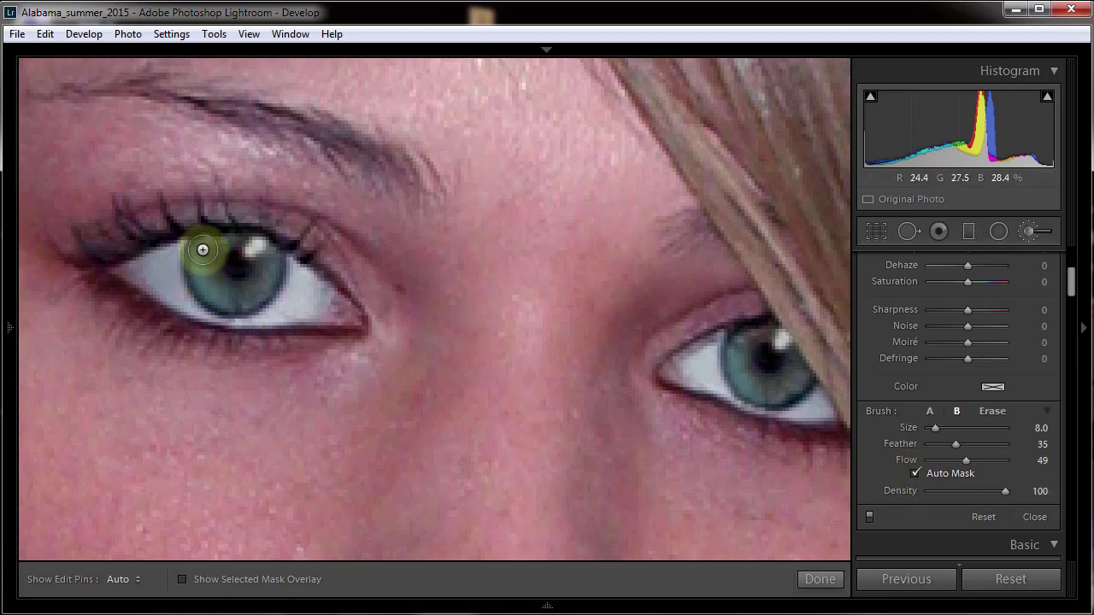
# Paint the brightening adjustment over the irises of both eyes.
pyautogui.press('h')
pyautogui.moveTo(200, 253)
pyautogui.mouseDown()
pyautogui.moveTo(201, 280)
pyautogui.moveTo(230, 296)
pyautogui.moveTo(256, 298)
pyautogui.moveTo(271, 275)
pyautogui.moveTo(248, 296)
pyautogui.moveTo(212, 292)
pyautogui.moveTo(200, 260)
pyautogui.moveTo(229, 294)
pyautogui.moveTo(253, 294)
pyautogui.moveTo(268, 275)
pyautogui.moveTo(231, 300)
pyautogui.moveTo(199, 261)
pyautogui.mouseUp()
pyautogui.press('h')
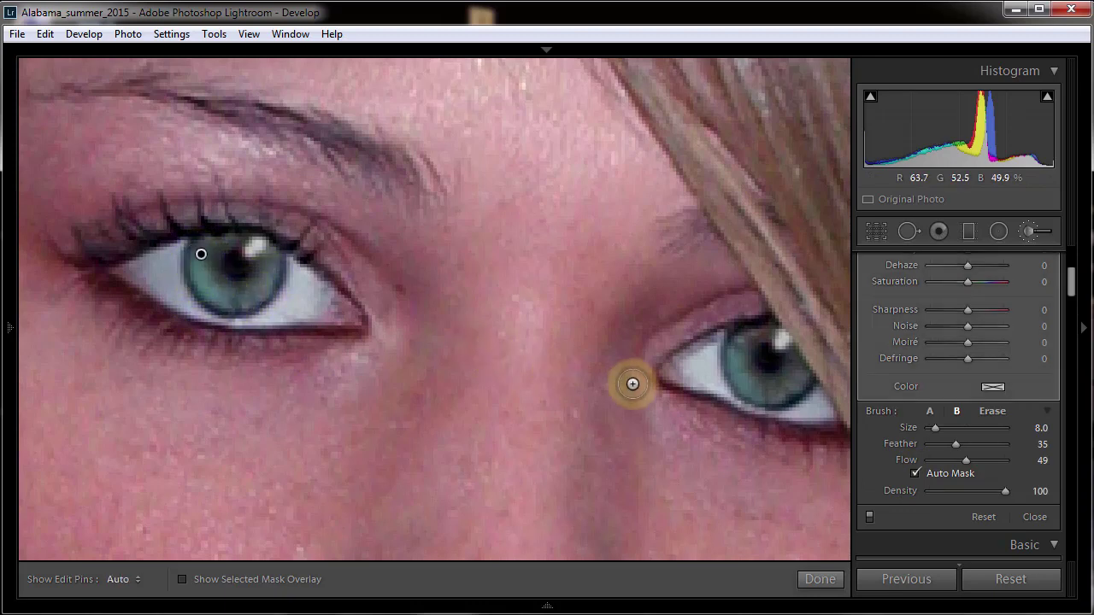
pyautogui.press('h')
pyautogui.moveTo(746, 377)
pyautogui.mouseDown()
pyautogui.moveTo(801, 381)
pyautogui.moveTo(804, 358)
pyautogui.moveTo(789, 341)
pyautogui.moveTo(754, 346)
pyautogui.moveTo(769, 343)
pyautogui.moveTo(740, 368)
pyautogui.moveTo(749, 386)
pyautogui.moveTo(794, 377)
pyautogui.moveTo(776, 391)
pyautogui.moveTo(755, 381)
pyautogui.moveTo(784, 370)
pyautogui.mouseUp()
pyautogui.press('h')
pyautogui.press('h')
pyautogui.press('h')
pyautogui.press('h')
pyautogui.press('h')
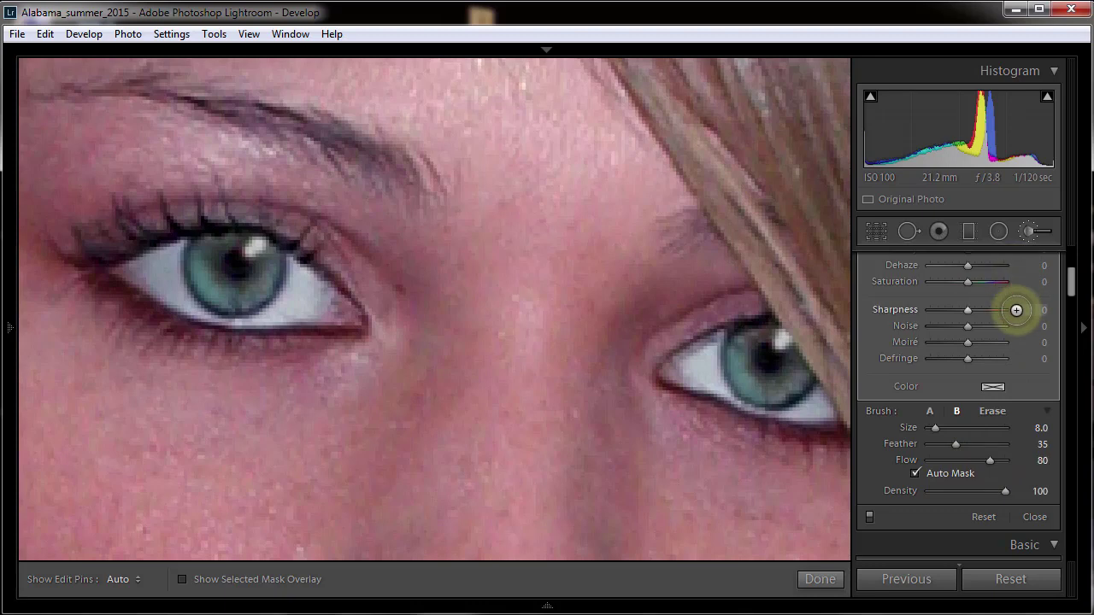
# Try a brush stroke down the bridge of the nose and undo it.
pyautogui.moveTo(481, 305); pyautogui.dragTo(533, 487)
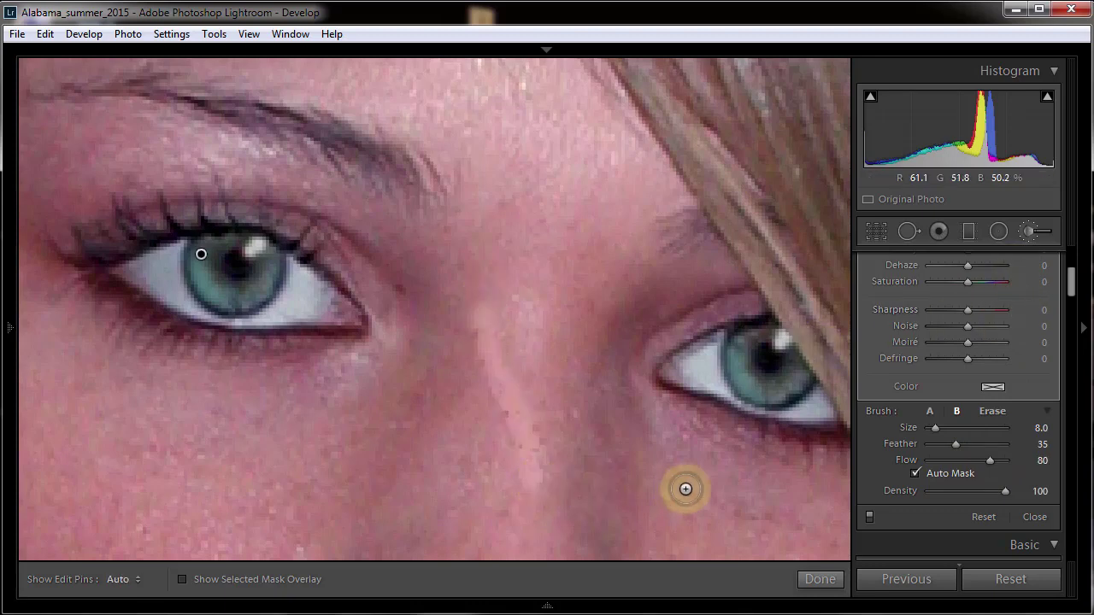
pyautogui.hotkey('ctrl', 'z')
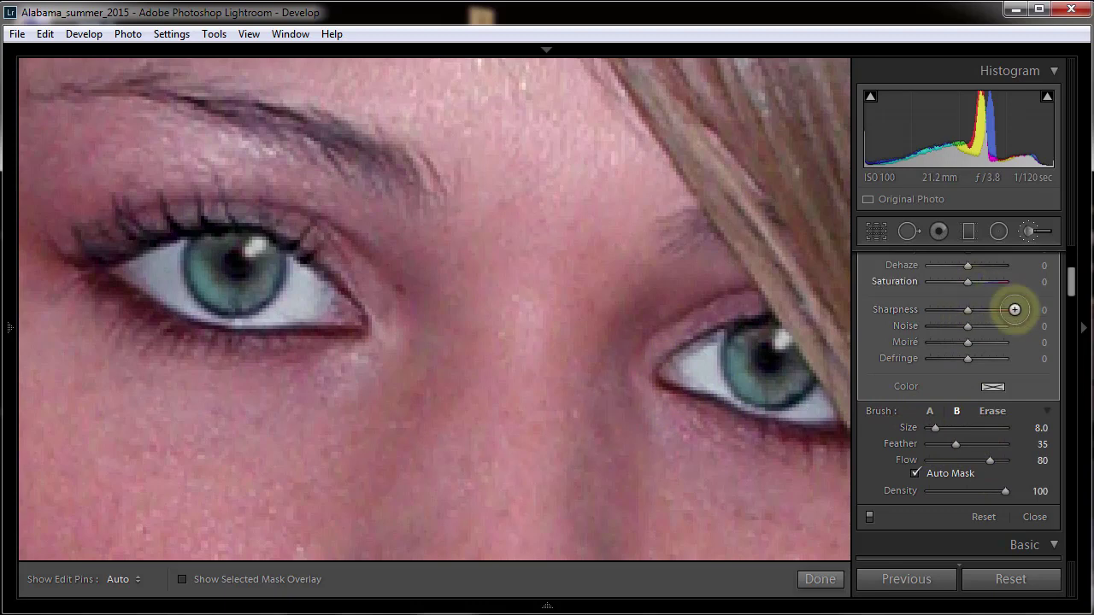
# Delete the brush adjustment pinned on the iris and set Exposure to 1.61 for a new one.
pyautogui.scroll(5, 1067, 253)
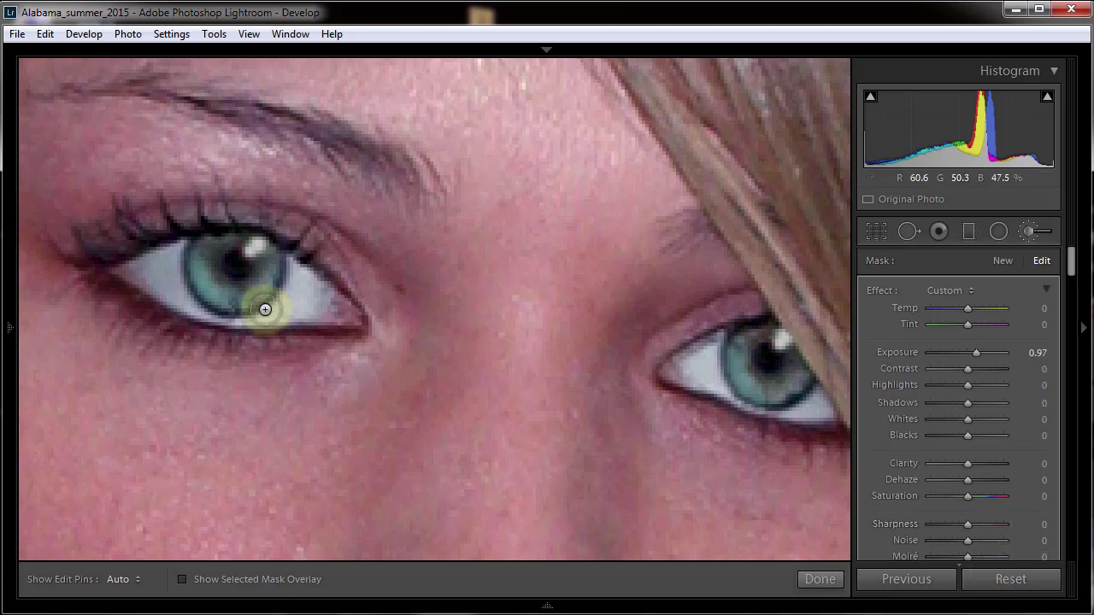
pyautogui.moveTo(202, 256)
pyautogui.mouseDown()
pyautogui.moveTo(176, 249)
pyautogui.moveTo(209, 254)
pyautogui.mouseUp()
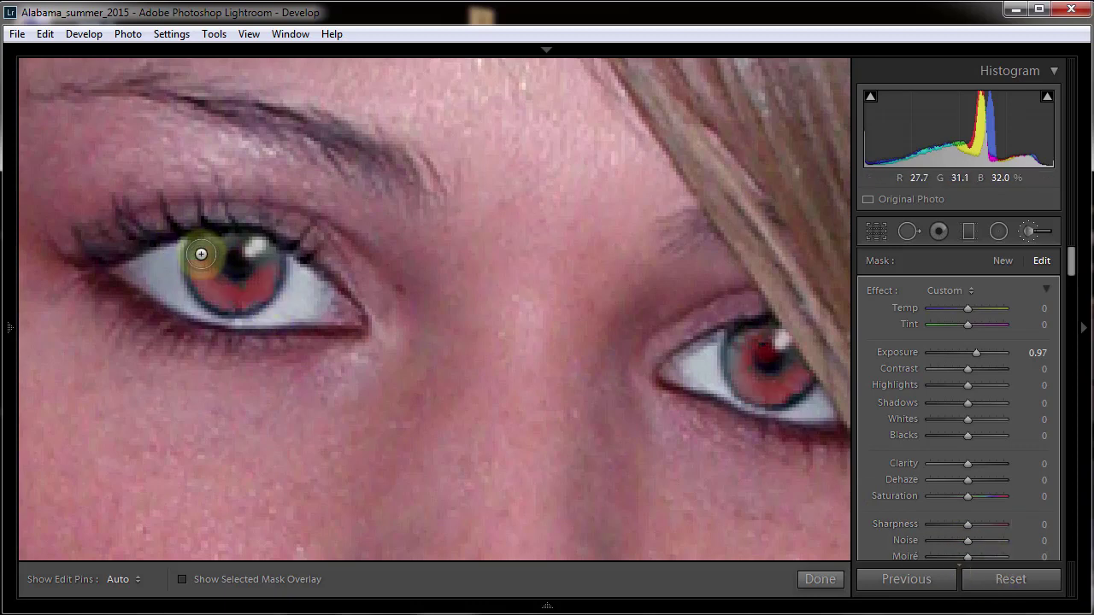
pyautogui.rightClick(200, 254)
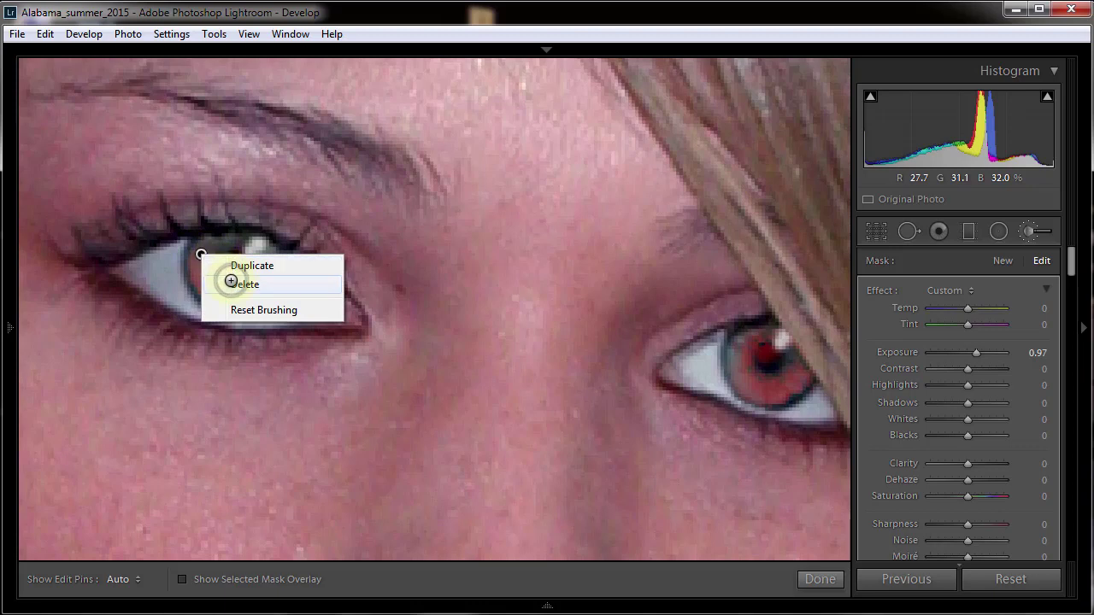
pyautogui.click(231, 281)
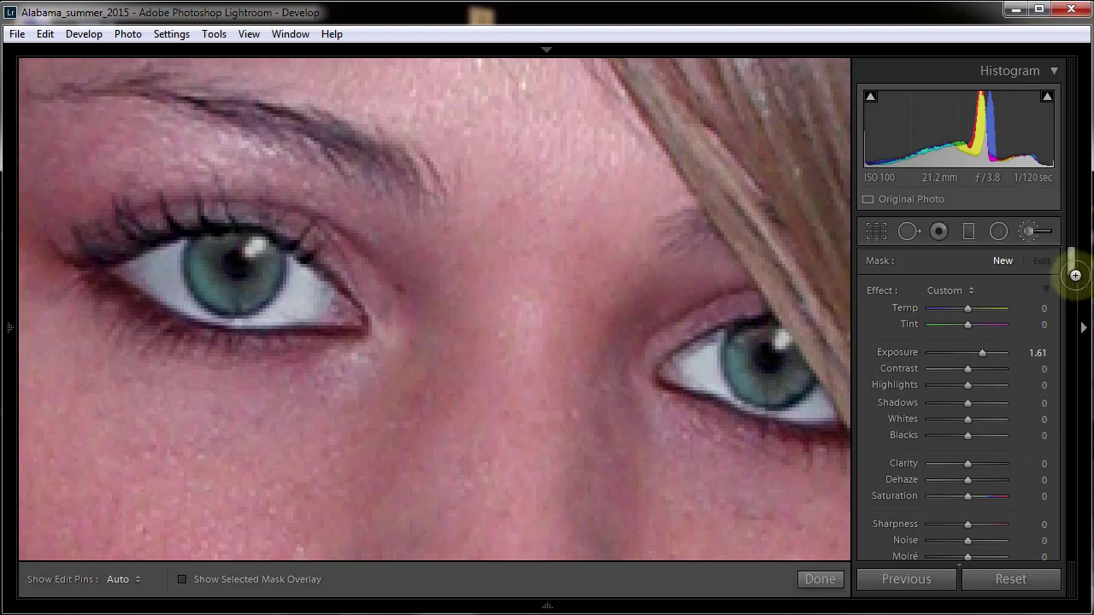
# Turn off Auto Mask, try painting over both irises, and undo the strokes.
pyautogui.moveTo(1070, 268)
pyautogui.mouseDown()
pyautogui.moveTo(1067, 305)
pyautogui.moveTo(1073, 291)
pyautogui.moveTo(915, 358)
pyautogui.mouseUp()
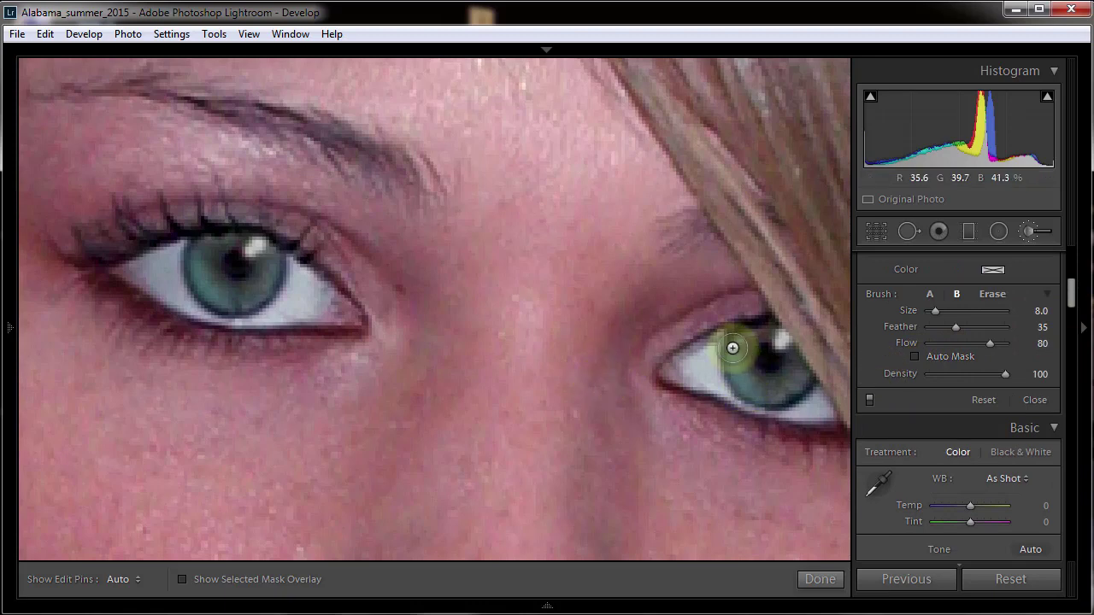
pyautogui.press('h')
pyautogui.moveTo(732, 350)
pyautogui.mouseDown()
pyautogui.moveTo(748, 387)
pyautogui.moveTo(789, 382)
pyautogui.moveTo(751, 393)
pyautogui.moveTo(717, 359)
pyautogui.moveTo(760, 396)
pyautogui.mouseUp()
pyautogui.press('h')
pyautogui.moveTo(295, 275)
pyautogui.mouseDown()
pyautogui.moveTo(223, 307)
pyautogui.moveTo(191, 274)
pyautogui.moveTo(290, 302)
pyautogui.moveTo(271, 274)
pyautogui.mouseUp()
pyautogui.press('h')
pyautogui.press('h')
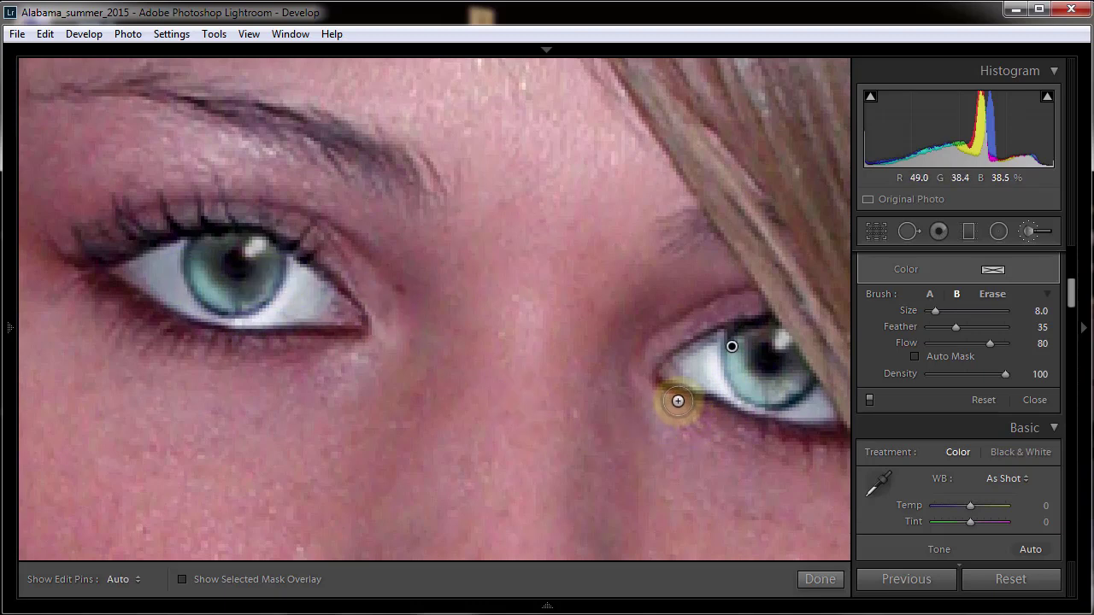
pyautogui.hotkey('ctrl', 'z')
pyautogui.hotkey('ctrl', 'z')
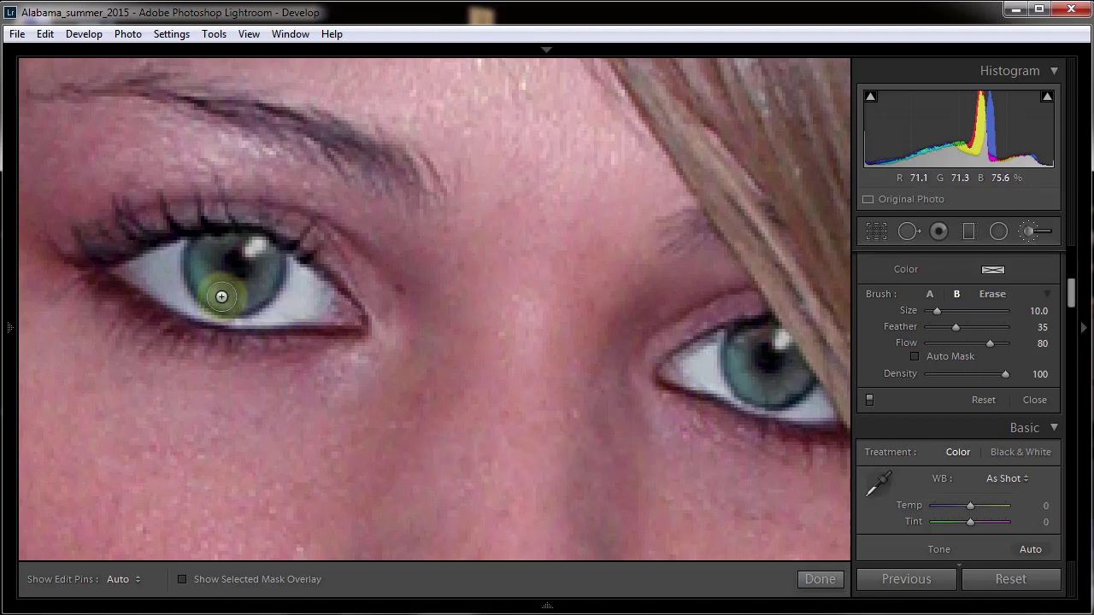
# Enlarge the brush to size 11, try a stroke over the iris without Auto Mask, and undo it.
pyautogui.scroll(3, 220, 293)
pyautogui.moveTo(195, 272)
pyautogui.mouseDown()
pyautogui.moveTo(221, 307)
pyautogui.moveTo(268, 284)
pyautogui.moveTo(299, 288)
pyautogui.moveTo(161, 305)
pyautogui.moveTo(248, 287)
pyautogui.moveTo(219, 261)
pyautogui.moveTo(207, 293)
pyautogui.moveTo(206, 275)
pyautogui.moveTo(250, 294)
pyautogui.moveTo(181, 275)
pyautogui.moveTo(213, 327)
pyautogui.moveTo(239, 334)
pyautogui.moveTo(283, 269)
pyautogui.moveTo(214, 318)
pyautogui.moveTo(142, 276)
pyautogui.mouseUp()
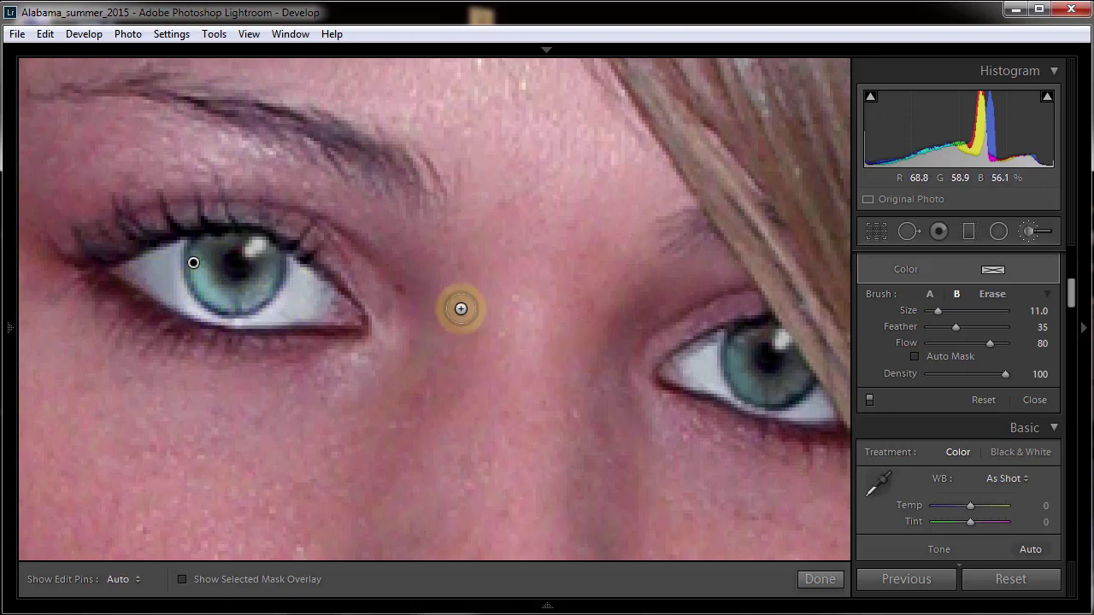
pyautogui.hotkey('ctrl', 'z')
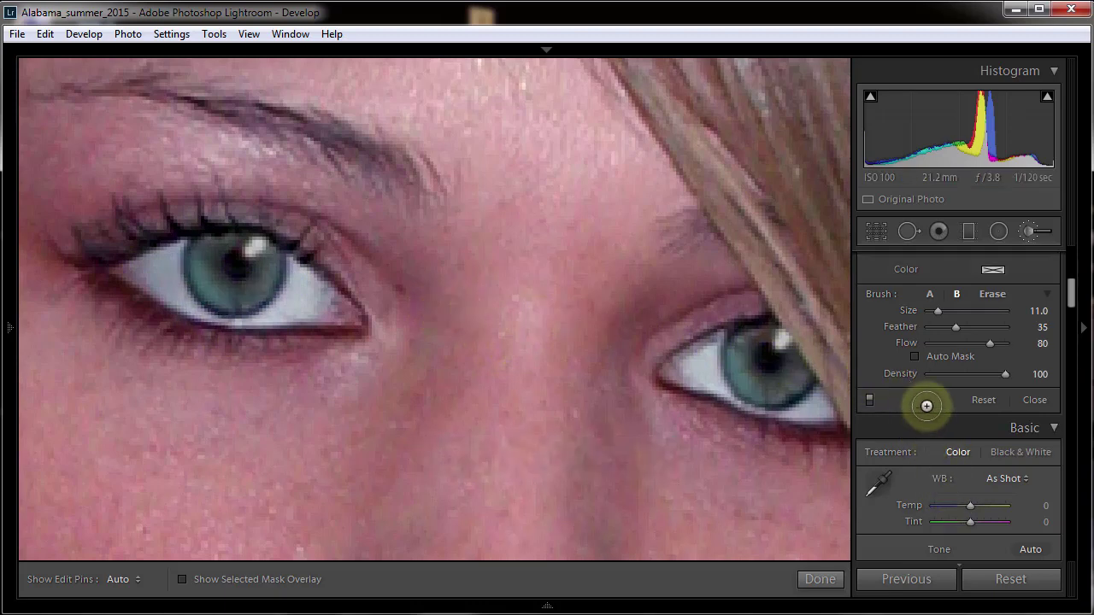
# Turn on Auto Mask and paint the brightening adjustment over the irises of both eyes.
pyautogui.click(913, 356)
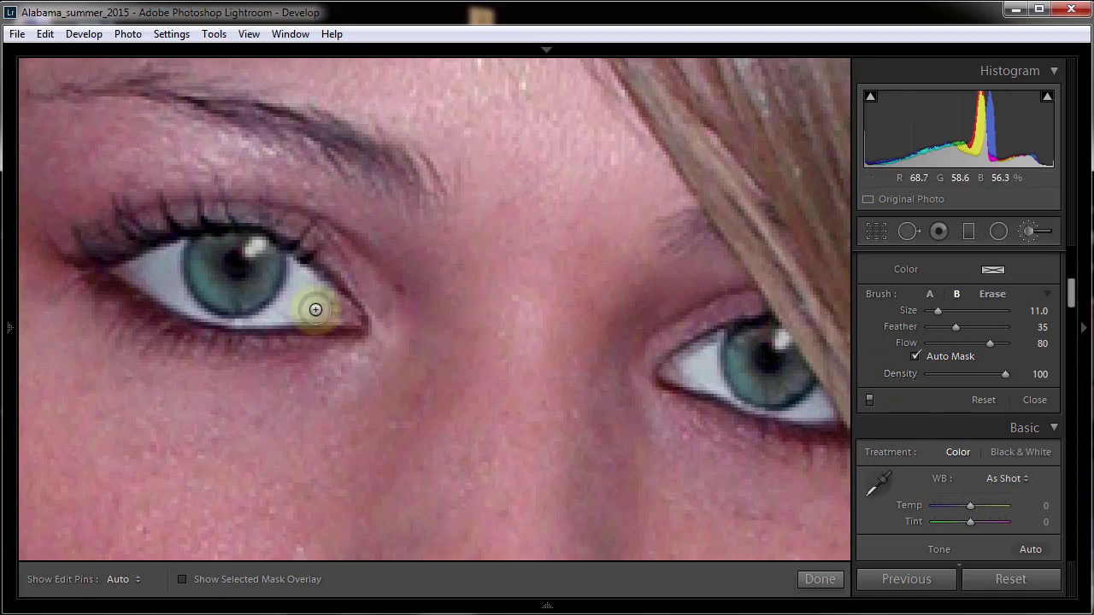
pyautogui.press('h')
pyautogui.moveTo(194, 271)
pyautogui.mouseDown()
pyautogui.moveTo(215, 290)
pyautogui.moveTo(260, 286)
pyautogui.moveTo(282, 265)
pyautogui.mouseUp()
pyautogui.moveTo(735, 380)
pyautogui.mouseDown()
pyautogui.moveTo(752, 366)
pyautogui.moveTo(732, 349)
pyautogui.moveTo(753, 388)
pyautogui.moveTo(794, 379)
pyautogui.moveTo(744, 344)
pyautogui.moveTo(764, 339)
pyautogui.moveTo(753, 372)
pyautogui.moveTo(765, 385)
pyautogui.mouseUp()
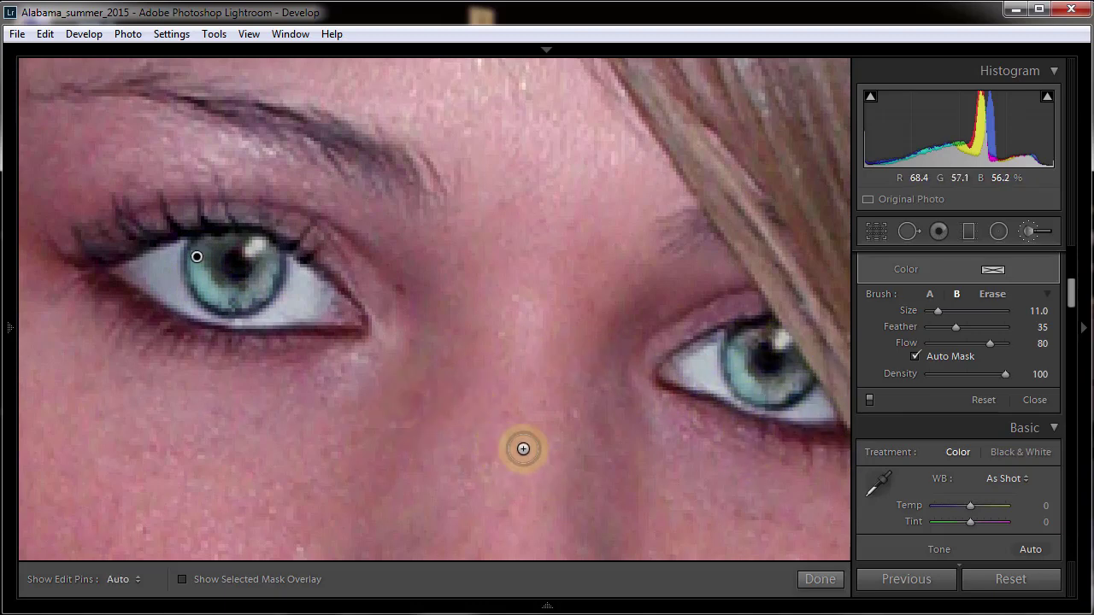
pyautogui.click(728, 356)
pyautogui.moveTo(727, 357)
pyautogui.mouseDown()
pyautogui.moveTo(800, 379)
pyautogui.moveTo(273, 276)
pyautogui.moveTo(244, 298)
pyautogui.moveTo(271, 272)
pyautogui.mouseUp()
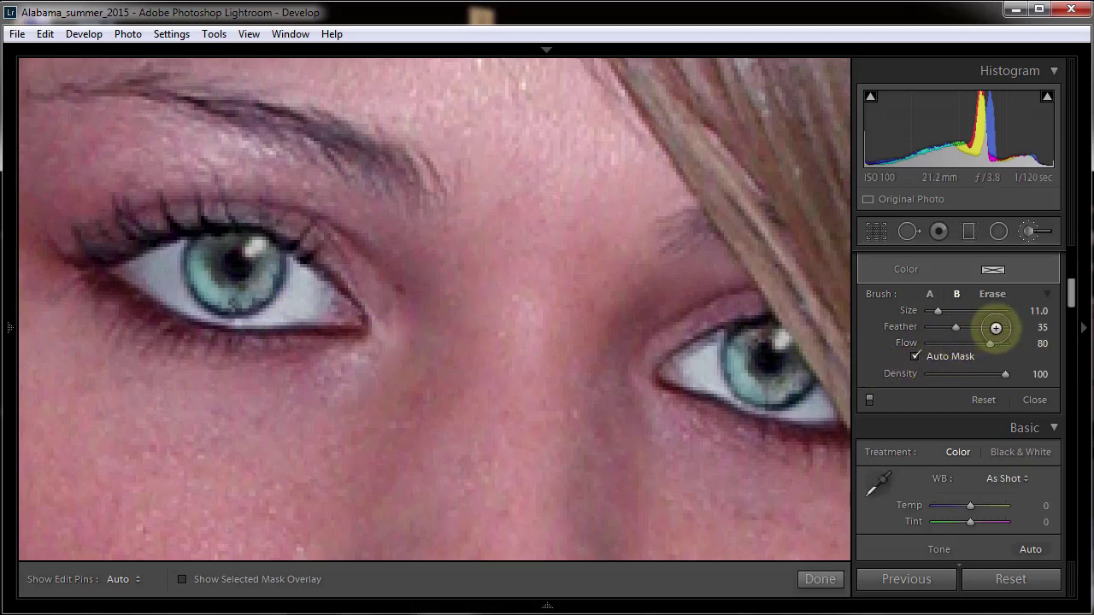
# Set the iris adjustment's Exposure to 0.78 and compare the photo before and after.
pyautogui.scroll(3, 1074, 257)
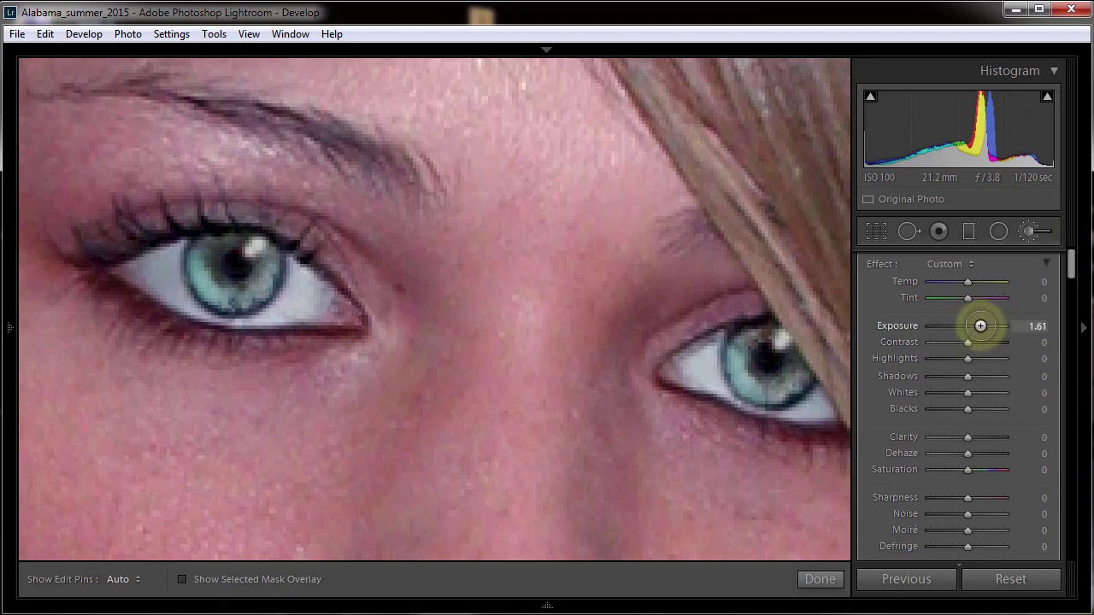
pyautogui.moveTo(973, 328); pyautogui.dragTo(974, 328)
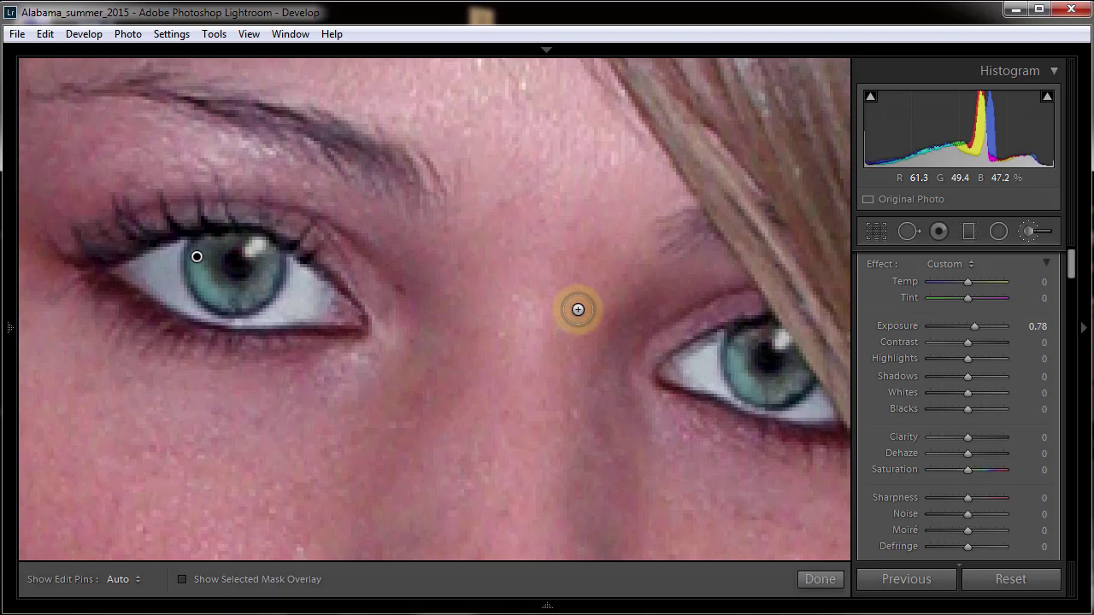
pyautogui.press('\\')
pyautogui.press('\\')
pyautogui.press('\\')
pyautogui.press('\\')
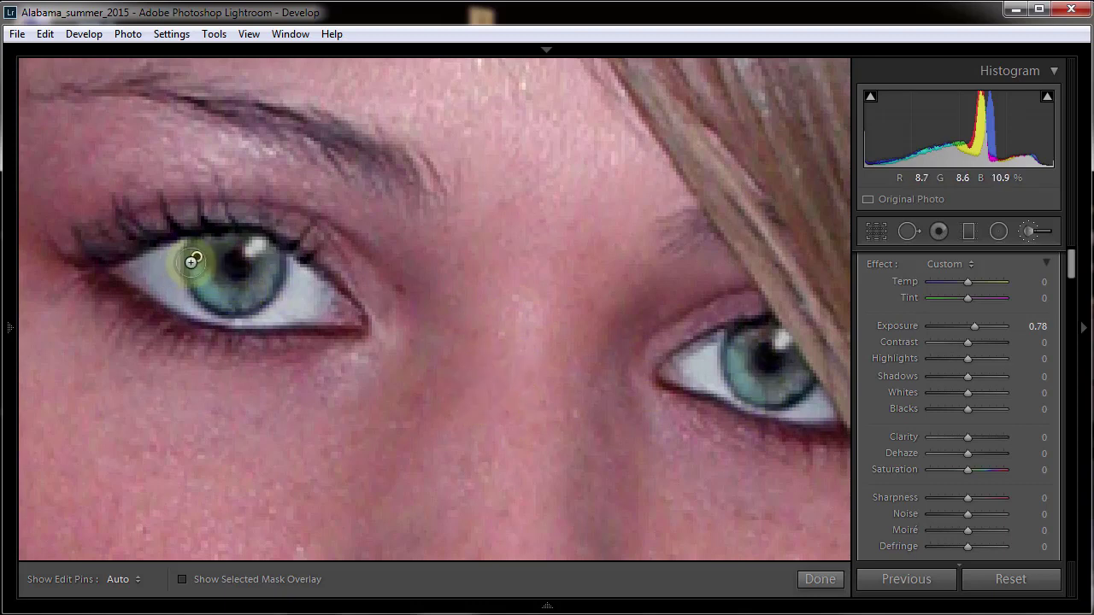
# Start a new brush adjustment separate from the one pinned on the iris.
pyautogui.moveTo(196, 256)
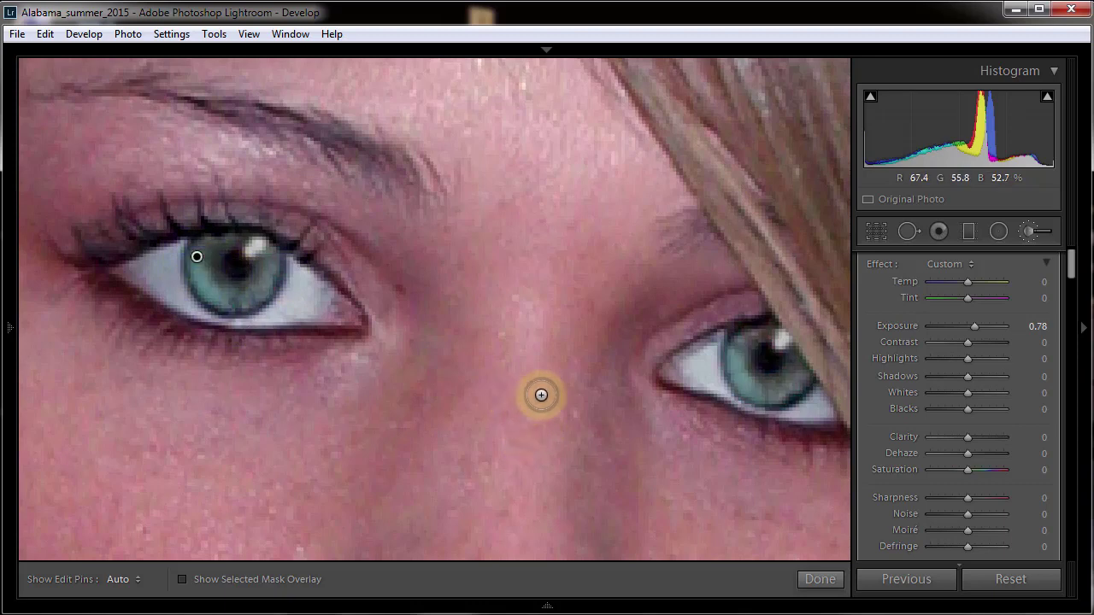
pyautogui.scroll(2, 1067, 265)
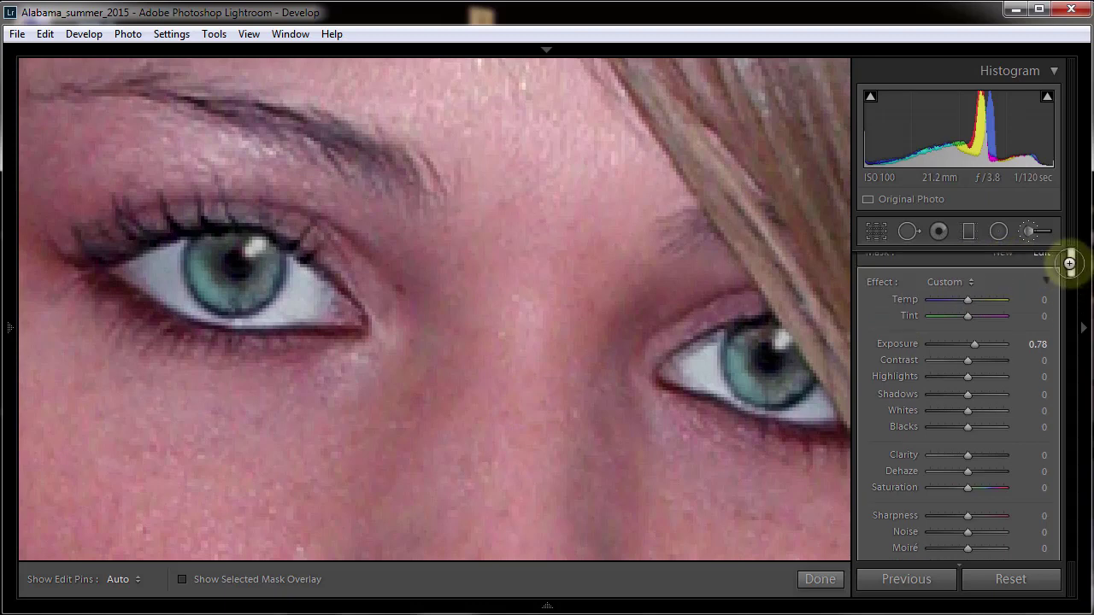
pyautogui.click(1004, 261)
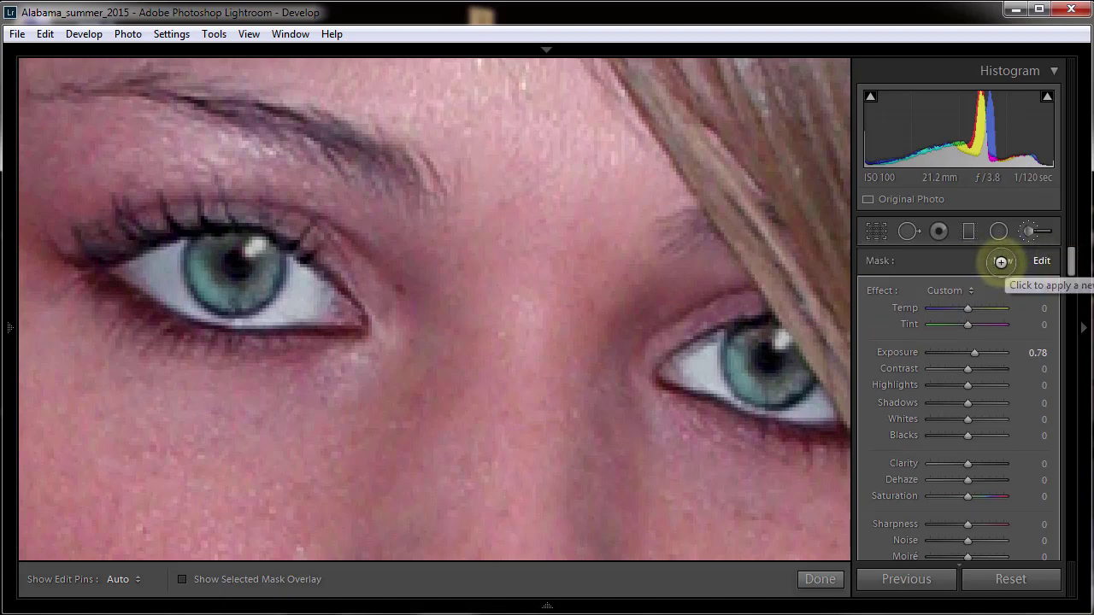
# Try brush strokes on the side of the nose, then delete that adjustment by its pin.
pyautogui.moveTo(178, 305)
pyautogui.mouseDown()
pyautogui.moveTo(255, 293)
pyautogui.moveTo(247, 267)
pyautogui.moveTo(213, 284)
pyautogui.mouseUp()
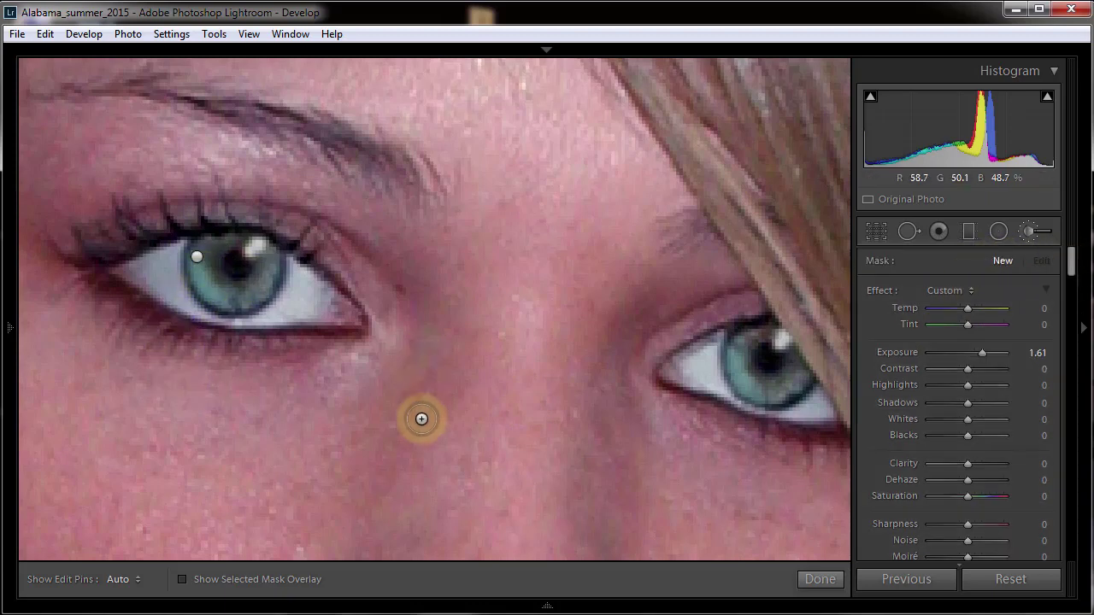
pyautogui.moveTo(419, 418)
pyautogui.mouseDown()
pyautogui.moveTo(449, 334)
pyautogui.moveTo(486, 385)
pyautogui.moveTo(447, 443)
pyautogui.mouseUp()
pyautogui.press('h')
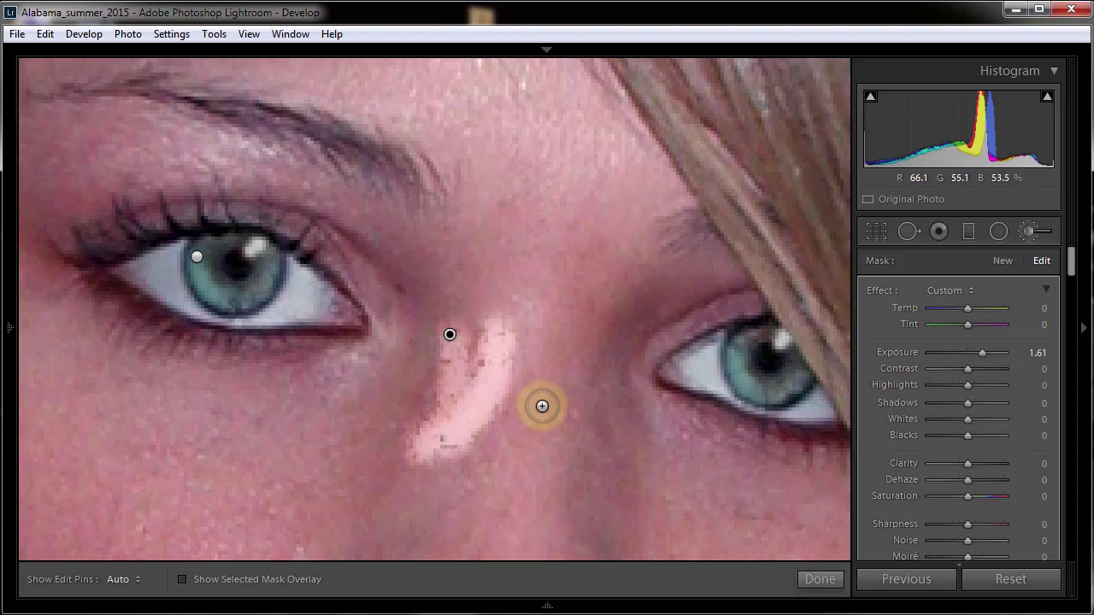
pyautogui.rightClick(451, 335)
pyautogui.click(493, 366)
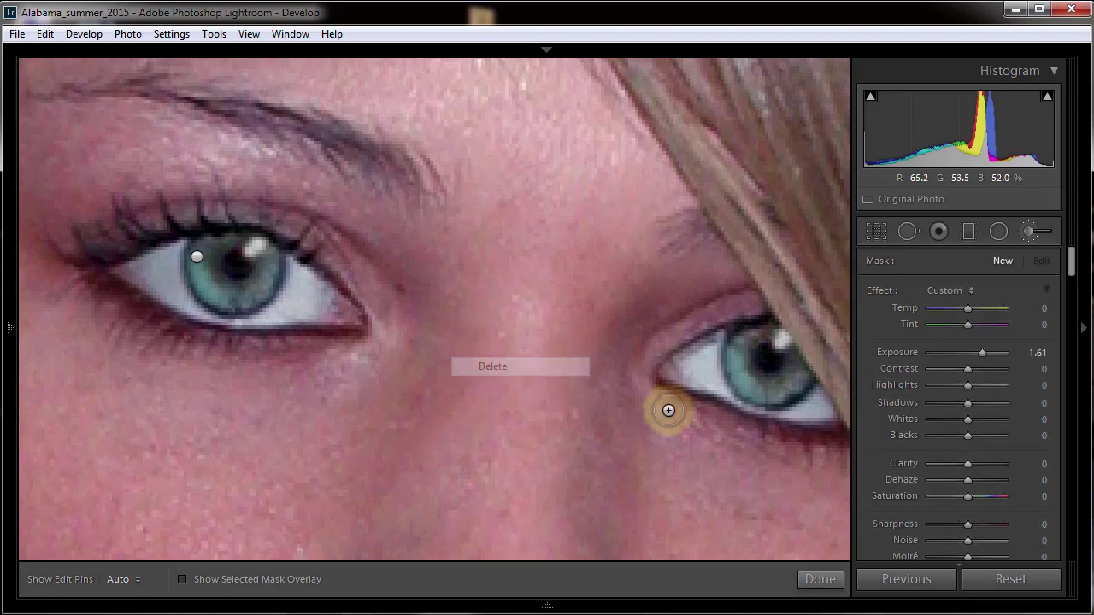
# Turn off Auto Mask and set the brush Flow to 41.
pyautogui.moveTo(1067, 262); pyautogui.dragTo(1069, 288)
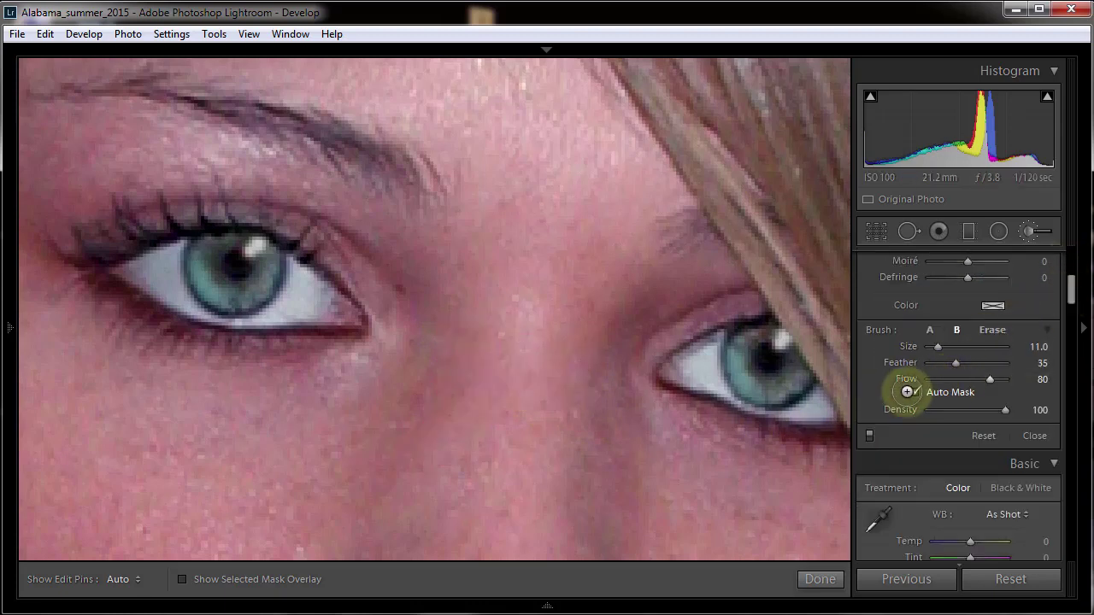
pyautogui.click(959, 379)
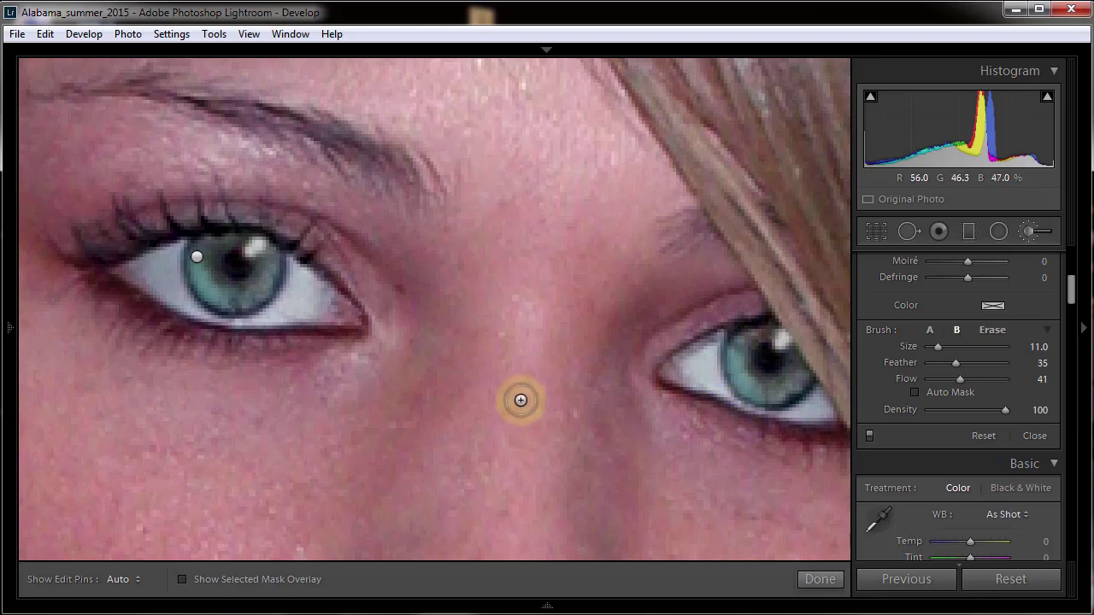
# Try a softer brush stroke down the bridge of the nose and undo all test strokes there.
pyautogui.moveTo(520, 375)
pyautogui.mouseDown()
pyautogui.moveTo(515, 344)
pyautogui.moveTo(525, 469)
pyautogui.moveTo(512, 335)
pyautogui.mouseUp()
pyautogui.press('h')
pyautogui.press('h')
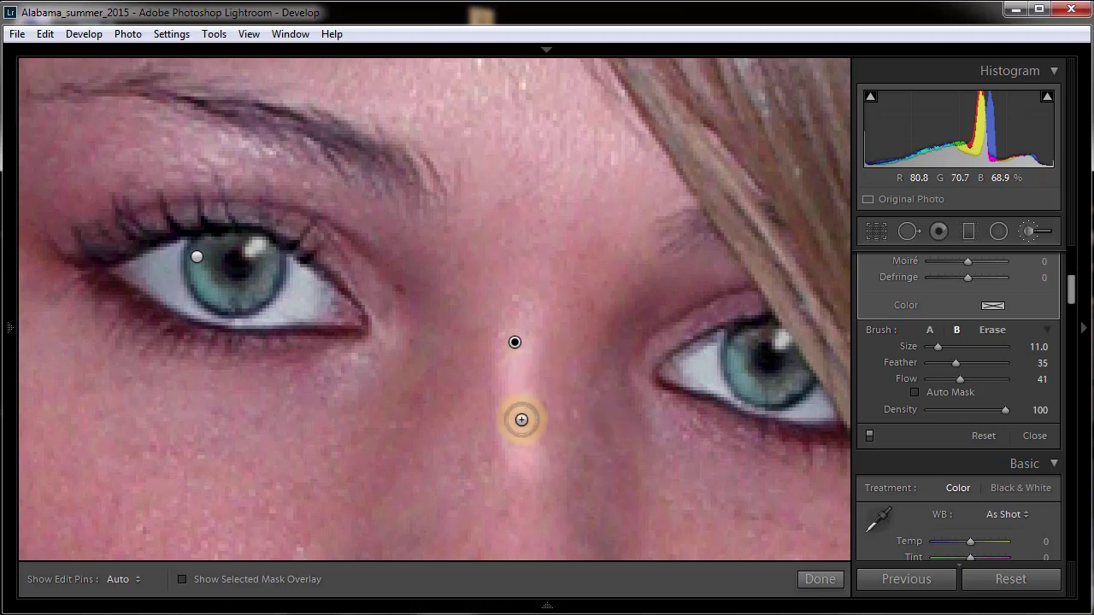
pyautogui.hotkey('ctrl', 'z')
pyautogui.hotkey('ctrl', 'z')
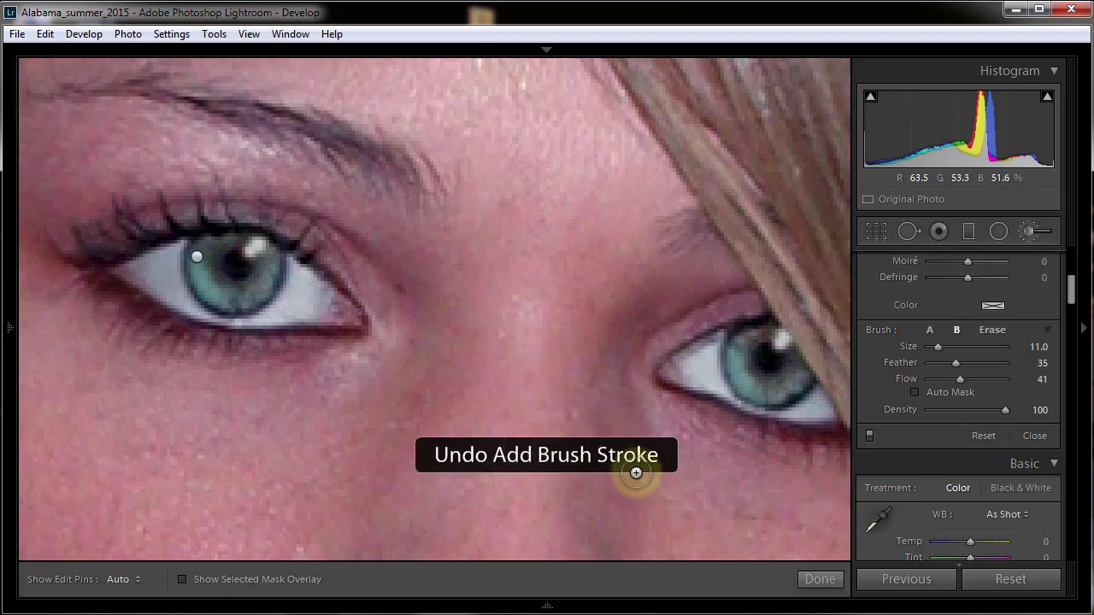
pyautogui.hotkey('ctrl', 'z')
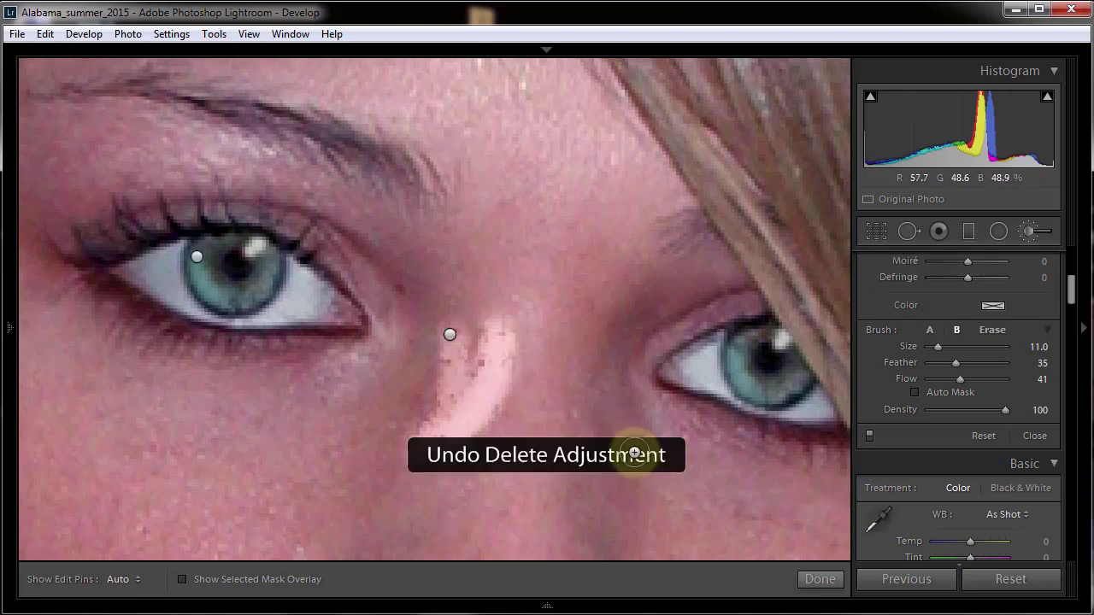
pyautogui.hotkey('ctrl', 'z')
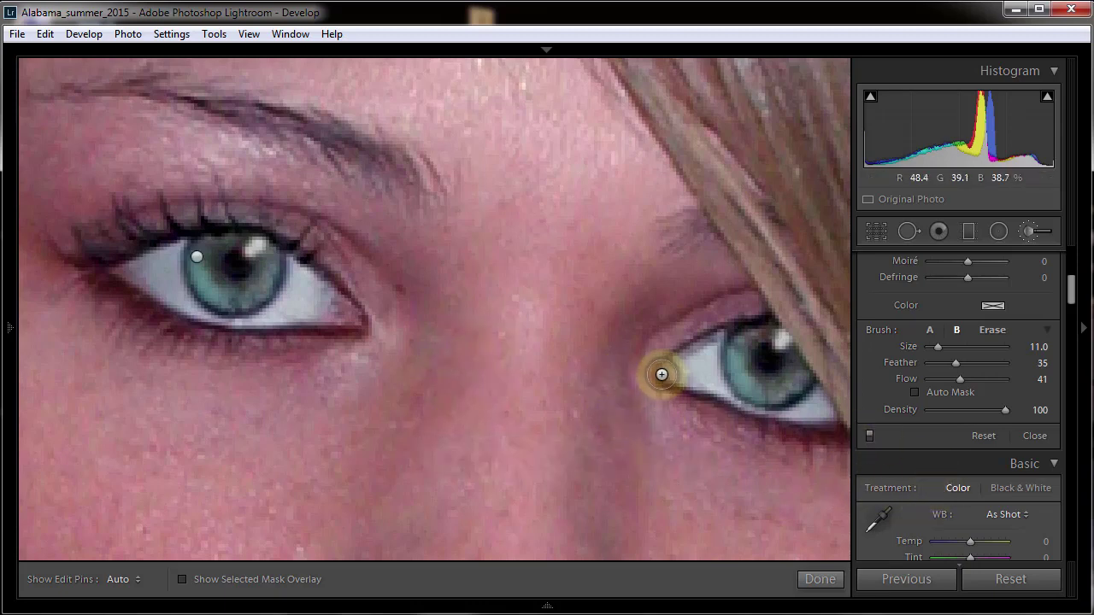
# Configure the brush for the eye whites with Feather 54, Size 7 and Exposure 0.60.
pyautogui.moveTo(733, 361)
pyautogui.mouseDown()
pyautogui.moveTo(706, 382)
pyautogui.moveTo(737, 385)
pyautogui.mouseUp()
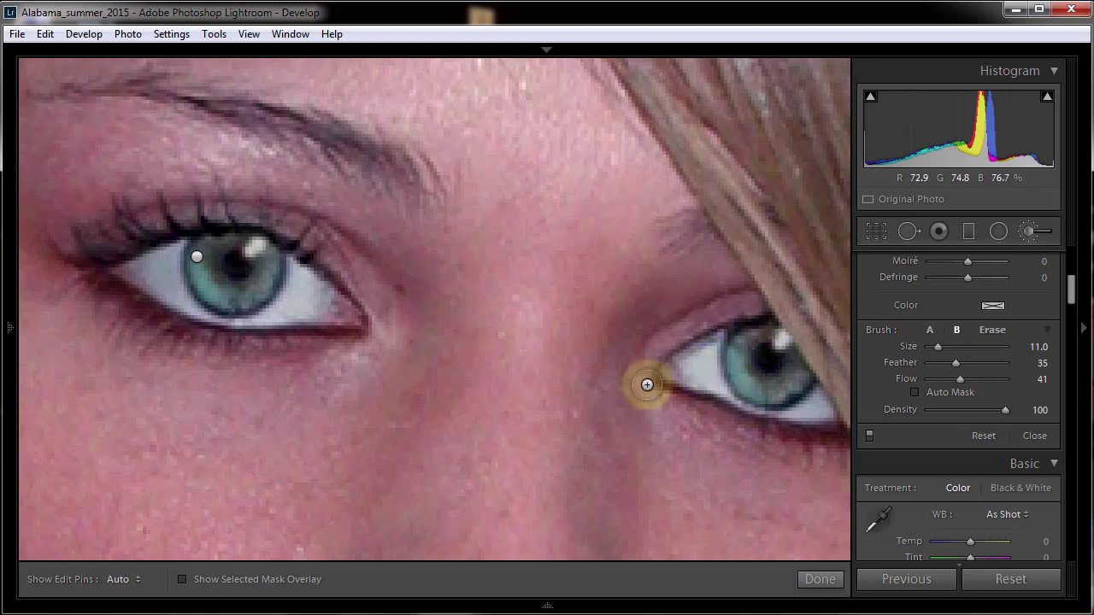
pyautogui.moveTo(294, 298)
pyautogui.mouseDown()
pyautogui.moveTo(257, 312)
pyautogui.moveTo(276, 291)
pyautogui.moveTo(172, 255)
pyautogui.moveTo(239, 310)
pyautogui.mouseUp()
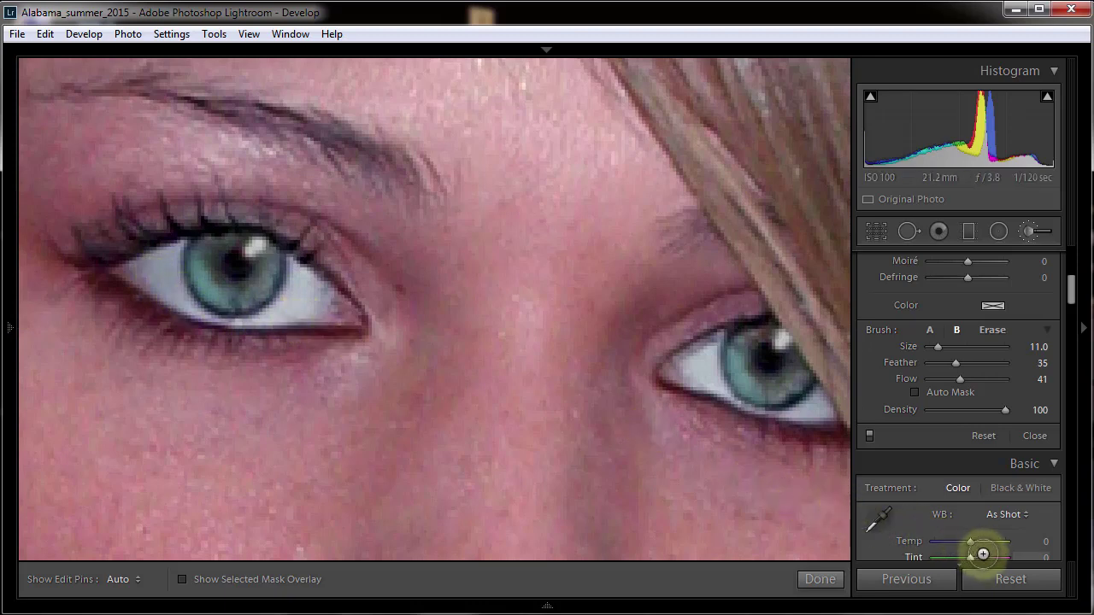
pyautogui.moveTo(1070, 300)
pyautogui.mouseDown()
pyautogui.moveTo(1070, 311)
pyautogui.moveTo(1067, 280)
pyautogui.mouseUp()
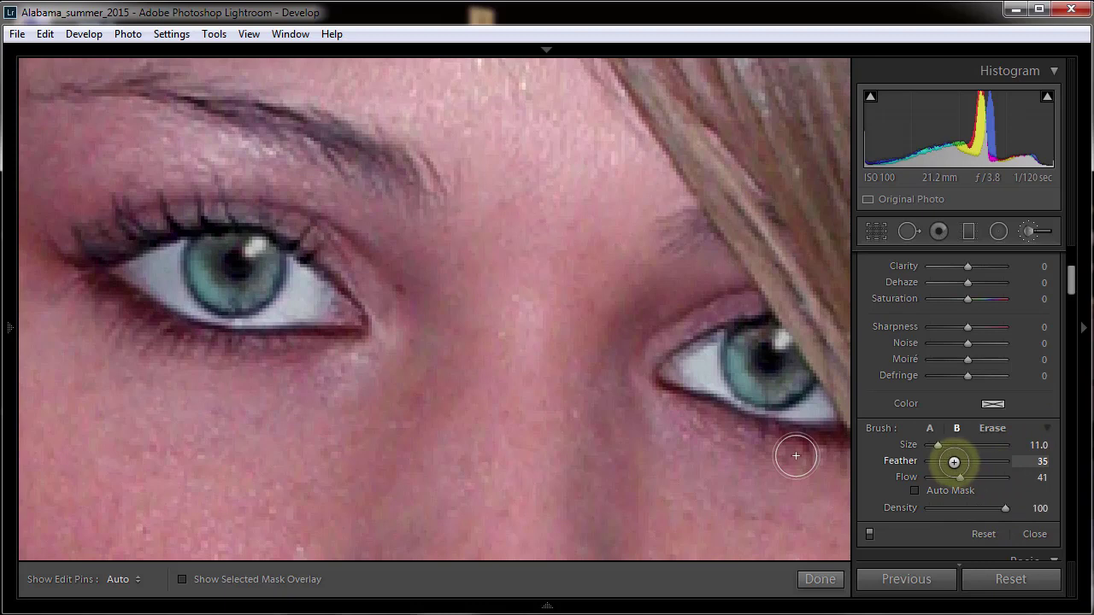
pyautogui.moveTo(956, 460); pyautogui.dragTo(971, 460)
pyautogui.moveTo(675, 393)
pyautogui.mouseDown()
pyautogui.moveTo(704, 359)
pyautogui.moveTo(702, 382)
pyautogui.moveTo(702, 364)
pyautogui.mouseUp()
pyautogui.press('[')
pyautogui.press('[')
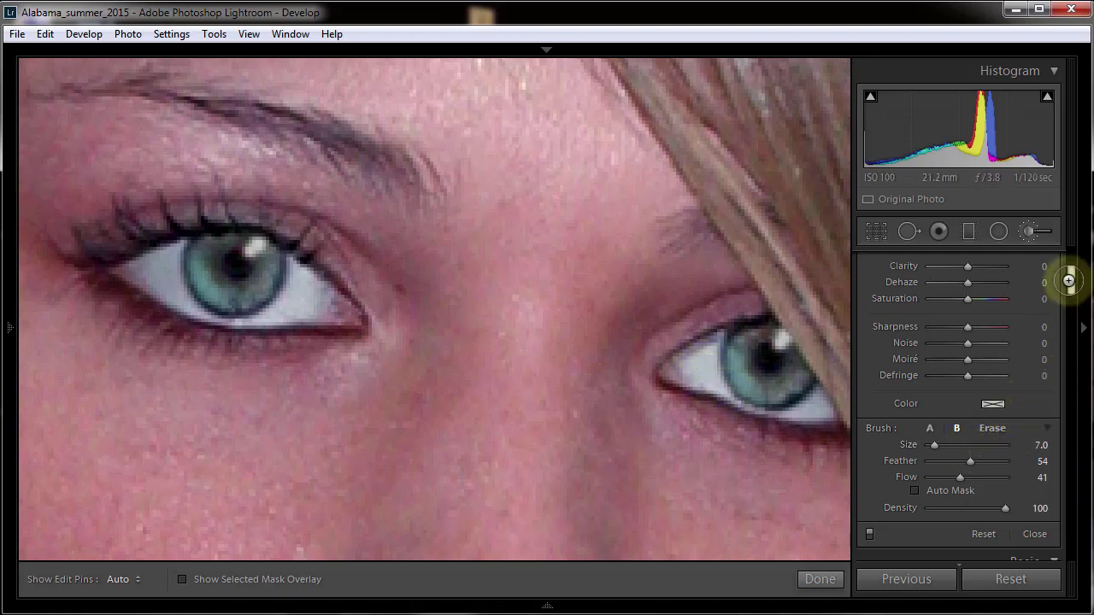
pyautogui.moveTo(1068, 281); pyautogui.dragTo(1071, 266)
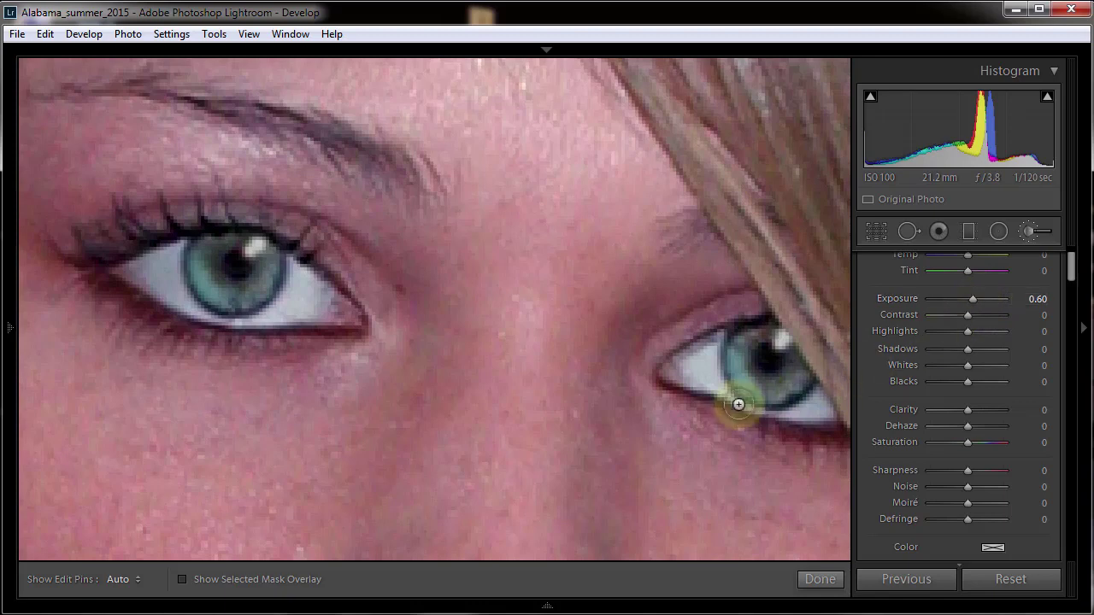
# Paint the new brush adjustment over the whites of both eyes.
pyautogui.moveTo(693, 371)
pyautogui.mouseDown()
pyautogui.moveTo(698, 362)
pyautogui.moveTo(713, 383)
pyautogui.moveTo(705, 356)
pyautogui.moveTo(706, 384)
pyautogui.moveTo(758, 408)
pyautogui.moveTo(837, 410)
pyautogui.moveTo(779, 417)
pyautogui.mouseUp()
pyautogui.press('h')
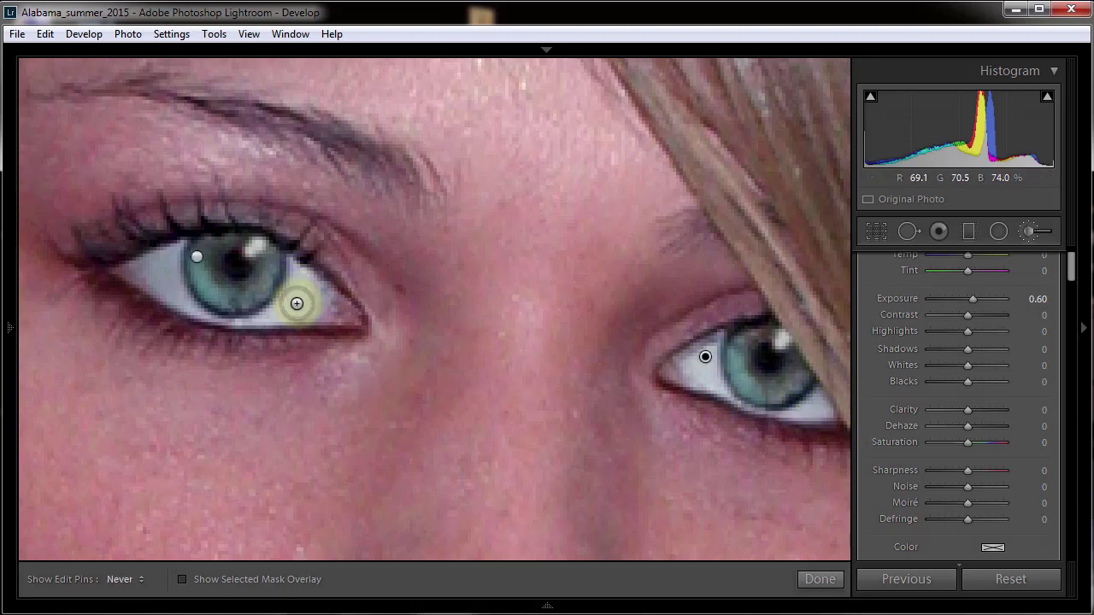
pyautogui.press('h')
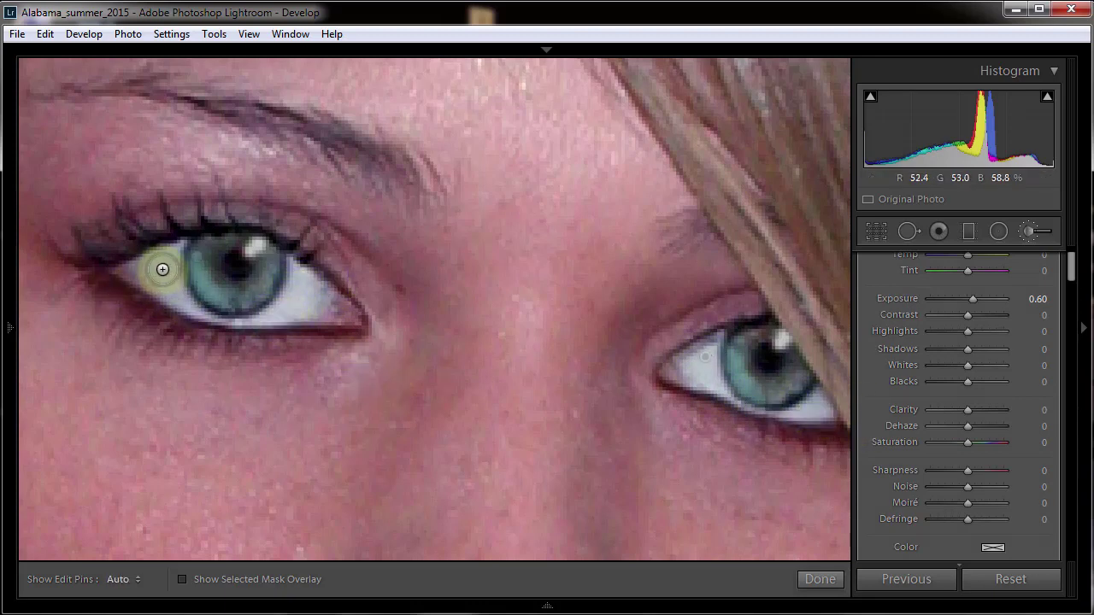
pyautogui.moveTo(157, 266)
pyautogui.mouseDown()
pyautogui.moveTo(178, 294)
pyautogui.moveTo(168, 262)
pyautogui.moveTo(194, 297)
pyautogui.moveTo(272, 325)
pyautogui.moveTo(310, 279)
pyautogui.moveTo(287, 306)
pyautogui.mouseUp()
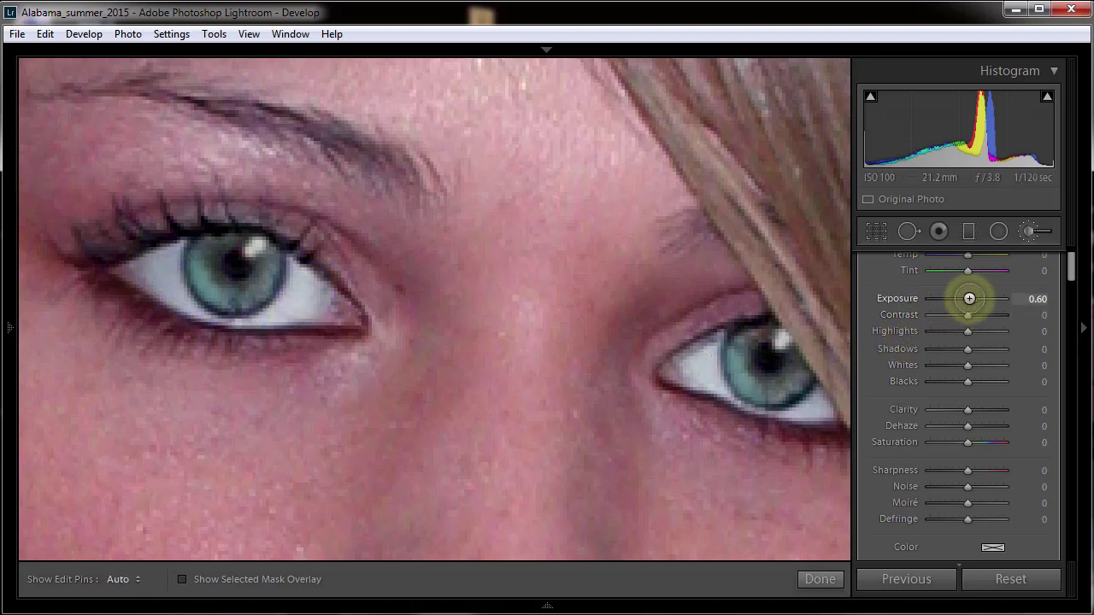
# Set the eye-white adjustment's Exposure to −0.15 and compare the photo before and after.
pyautogui.moveTo(974, 299); pyautogui.dragTo(965, 303)
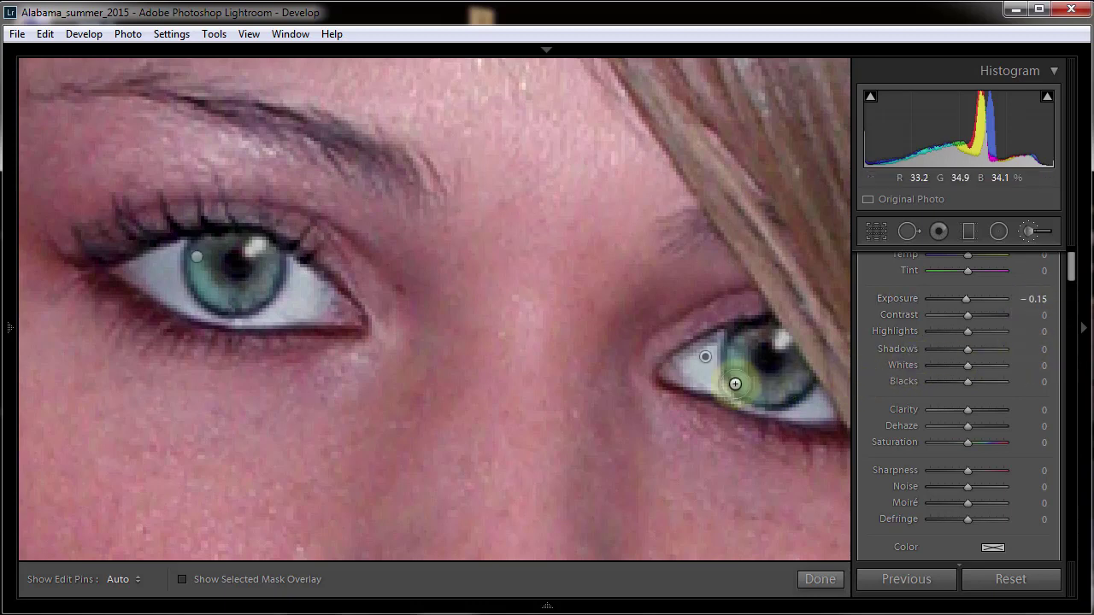
pyautogui.moveTo(705, 356); pyautogui.dragTo(811, 417)
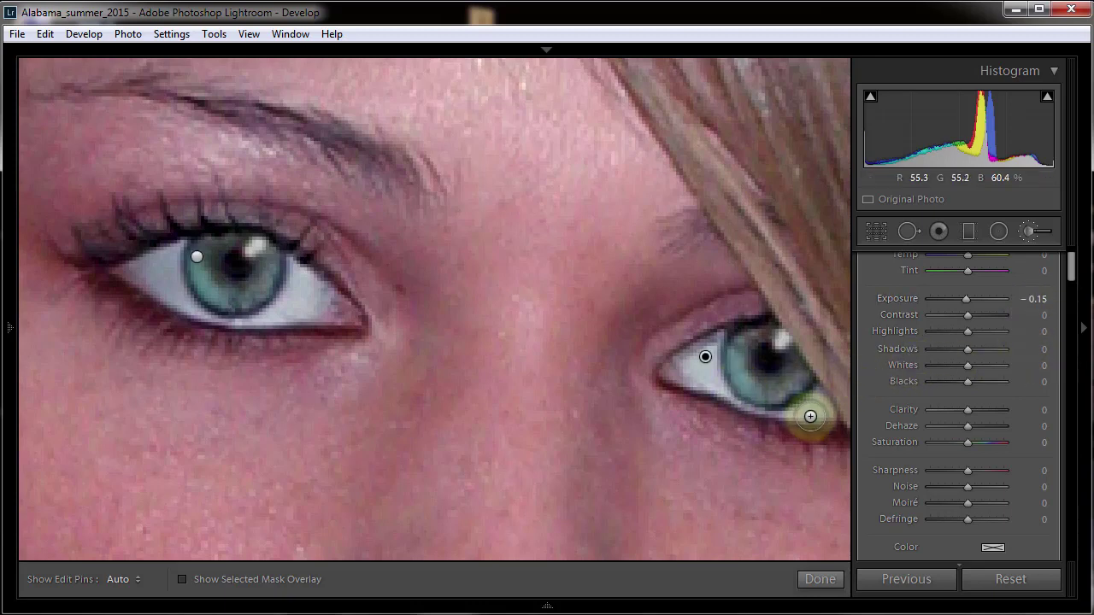
pyautogui.press('\\')
pyautogui.press('\\')
pyautogui.press('\\')
pyautogui.press('\\')
pyautogui.press('\\')
pyautogui.press('\\')
pyautogui.press('\\')
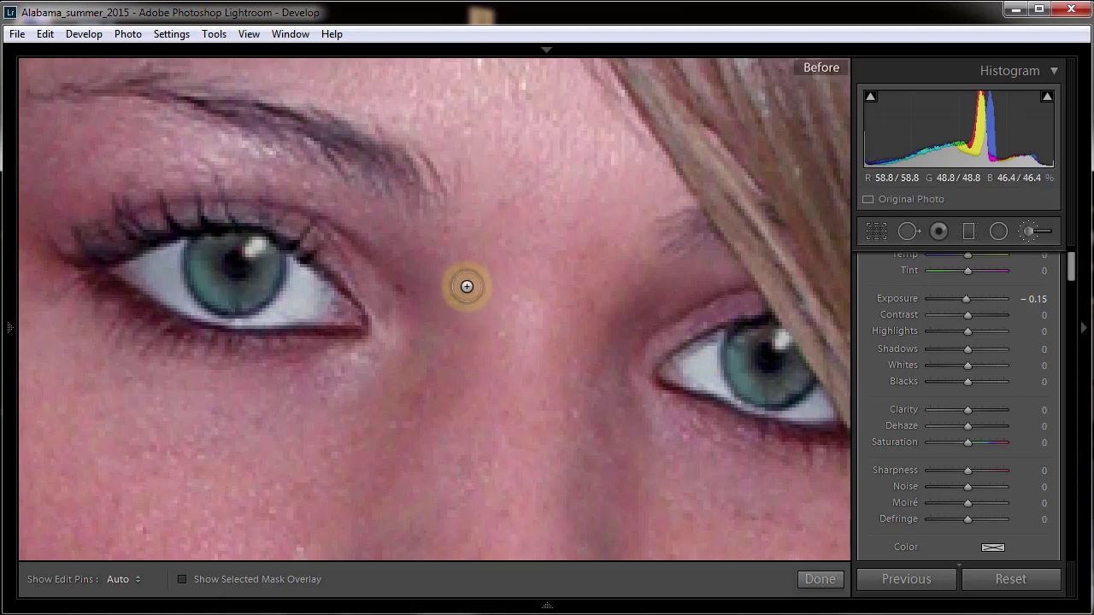
pyautogui.press('\\')
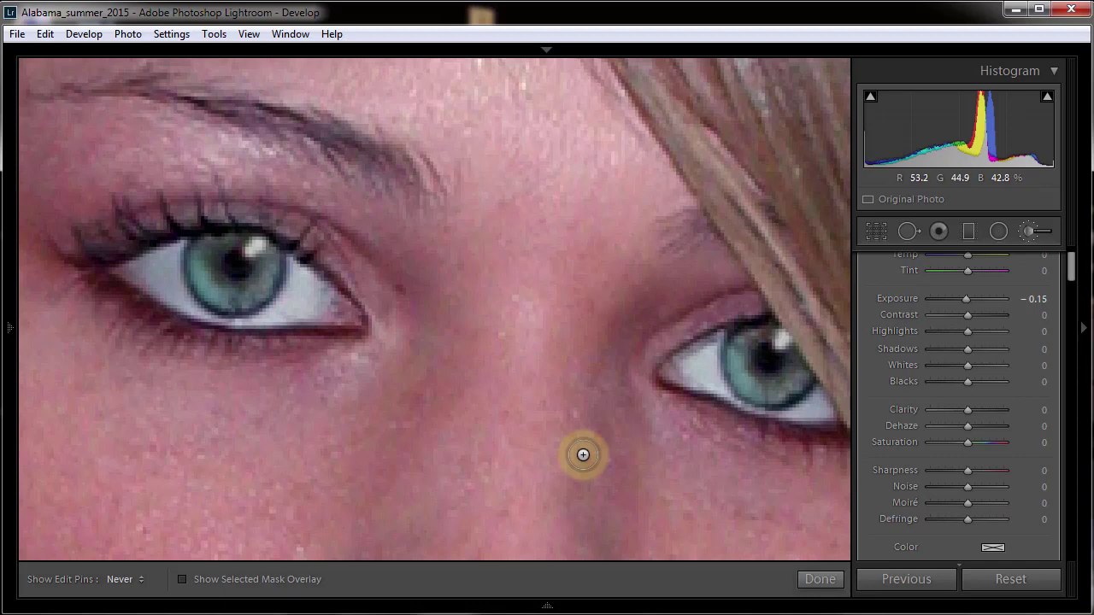
# Compare before and after with the edit pins hidden and raise the eye-white Exposure to 0.23.
pyautogui.press('\\')
pyautogui.press('\\')
pyautogui.press('\\')
pyautogui.press('\\')
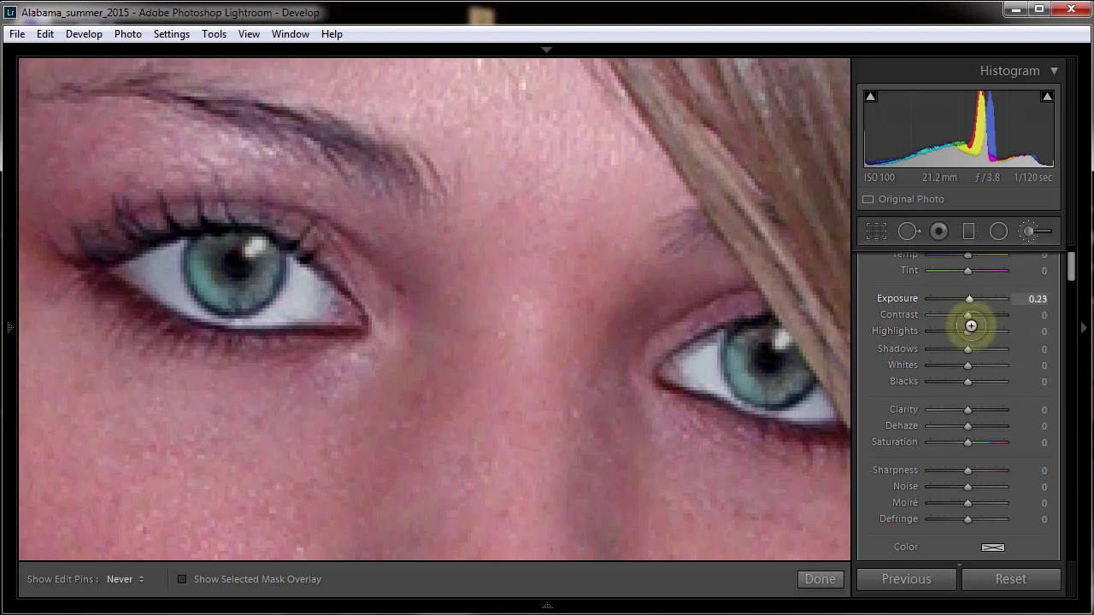
# Set the eye-white adjustment's Exposure to 0.51 and compare it with the original photo.
pyautogui.press('\\')
pyautogui.press('\\')
pyautogui.press('\\')
pyautogui.press('\\')
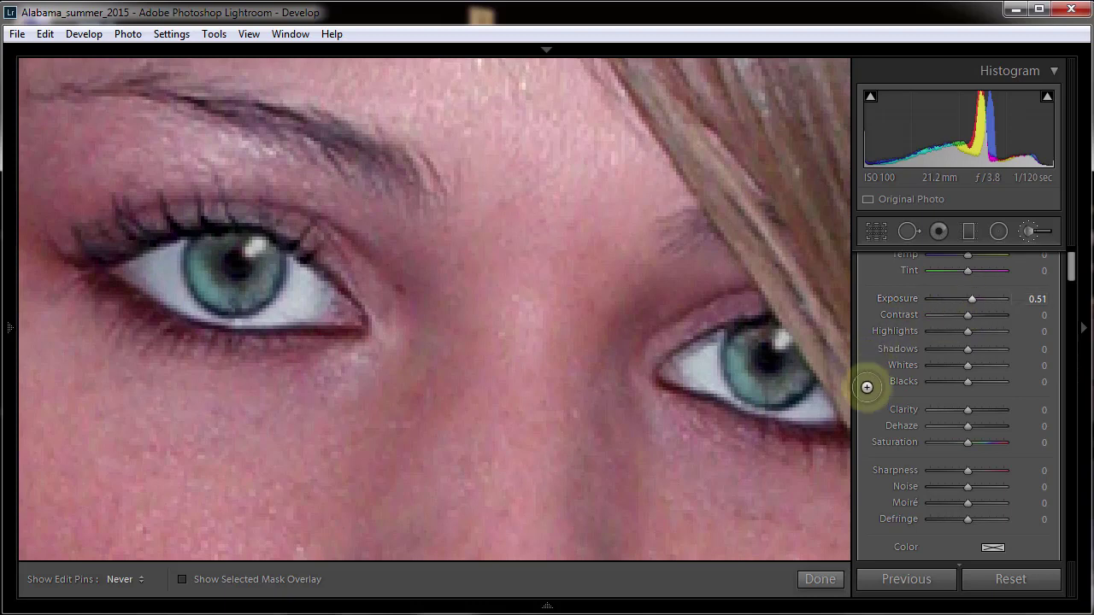
pyautogui.press('\\')
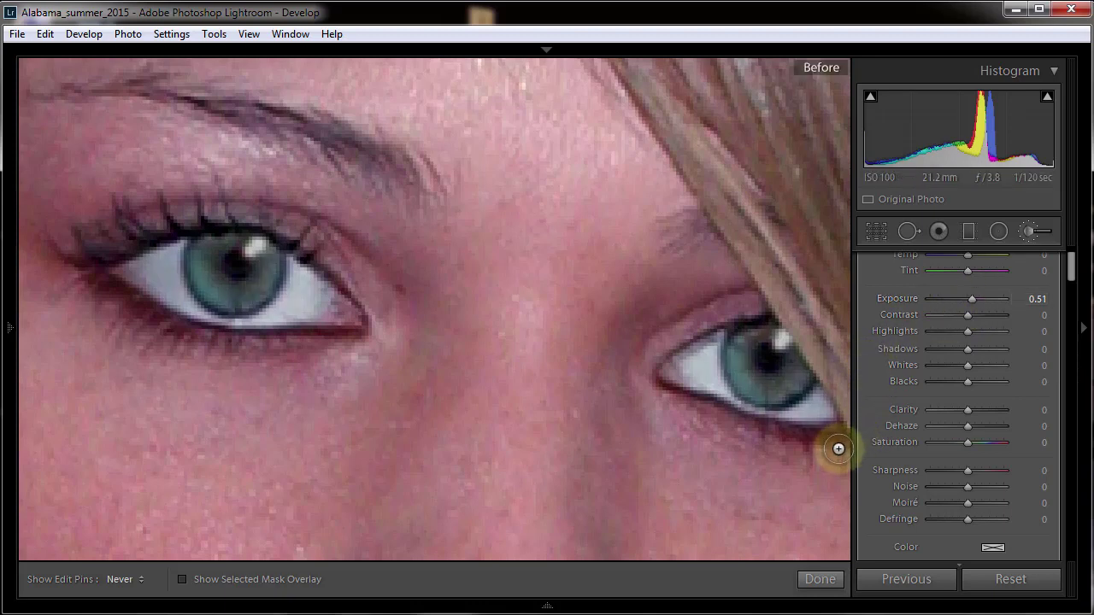
# Switch between the iris and eye-white adjustments, reselect the eye-white one, and compare the photo before and after.
pyautogui.press('\\')
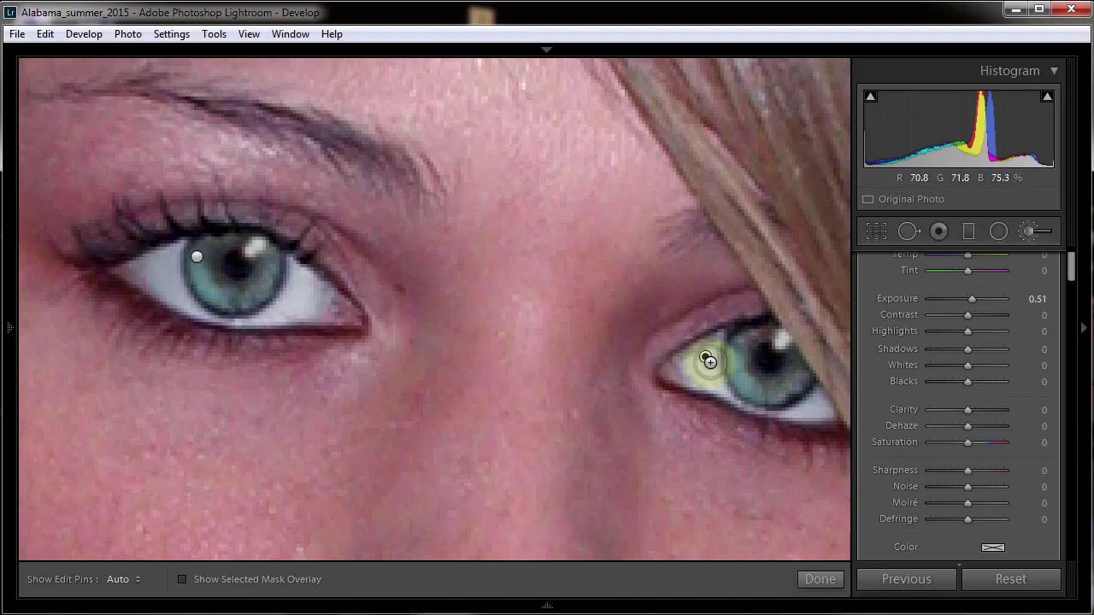
pyautogui.click(195, 255)
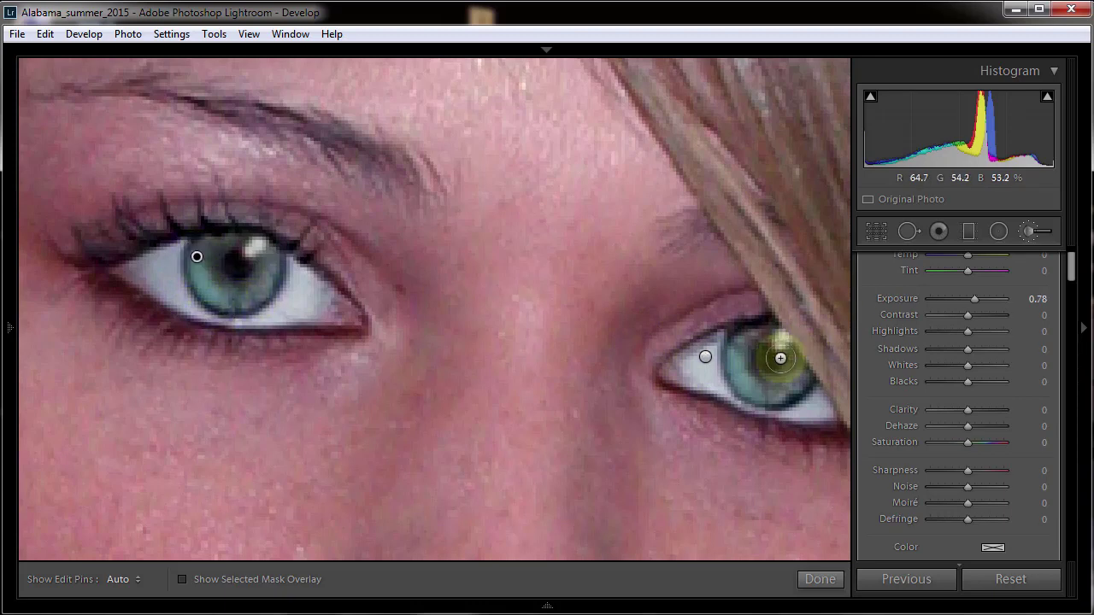
pyautogui.click(703, 357)
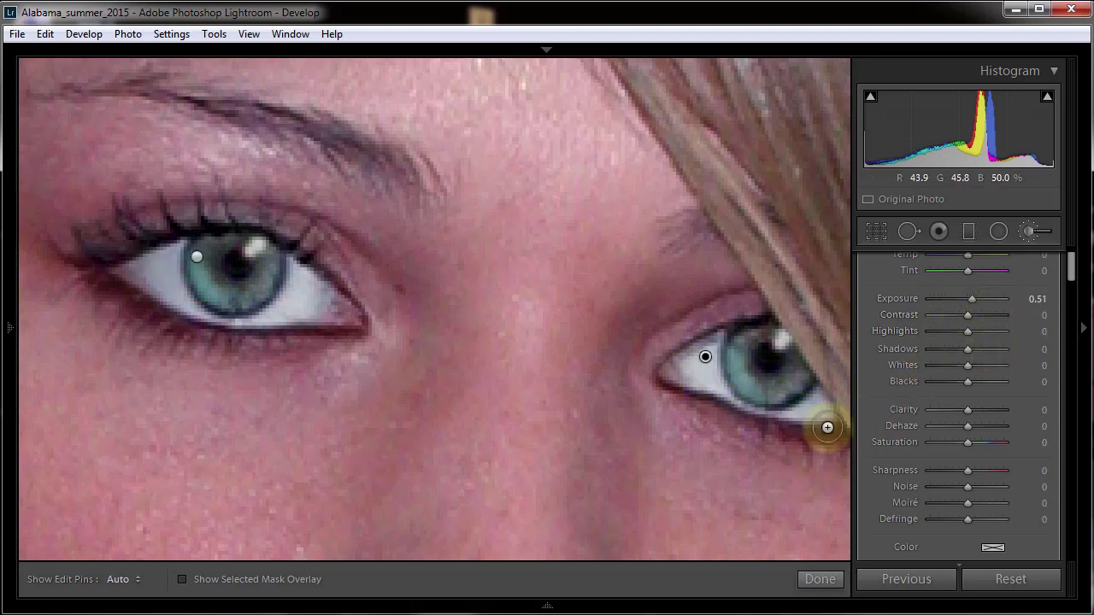
pyautogui.press('\\')
pyautogui.press('\\')
pyautogui.press('\\')
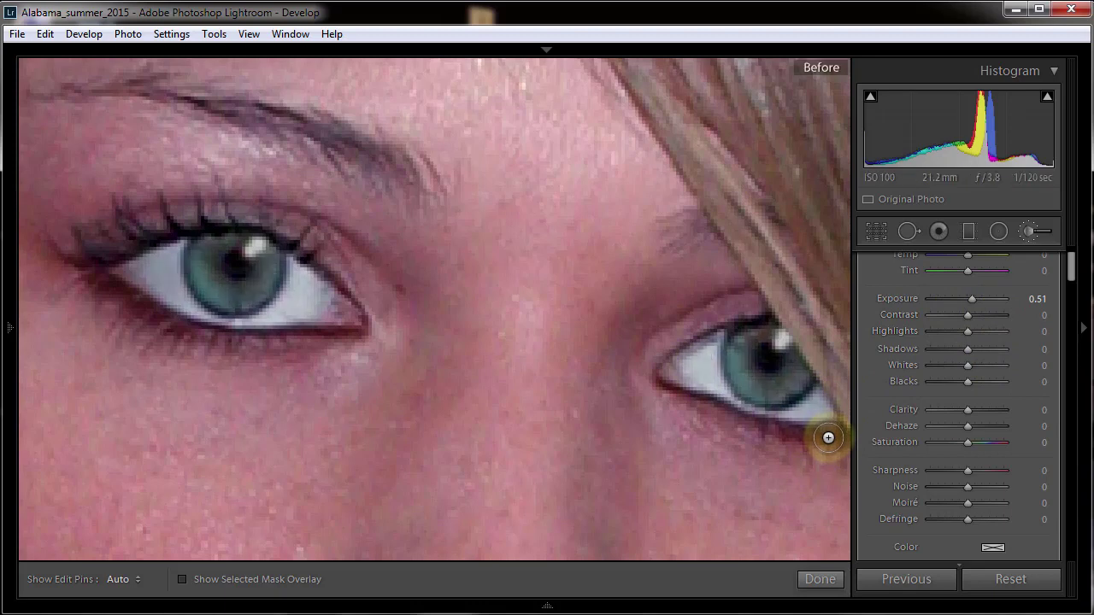
pyautogui.press('\\')
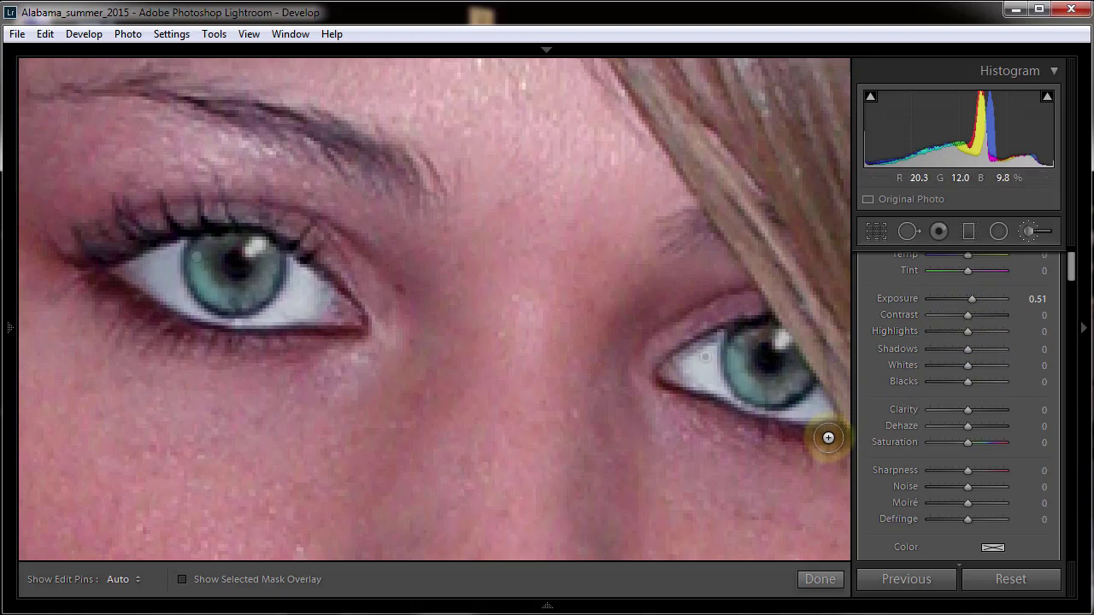
pyautogui.press('\\')
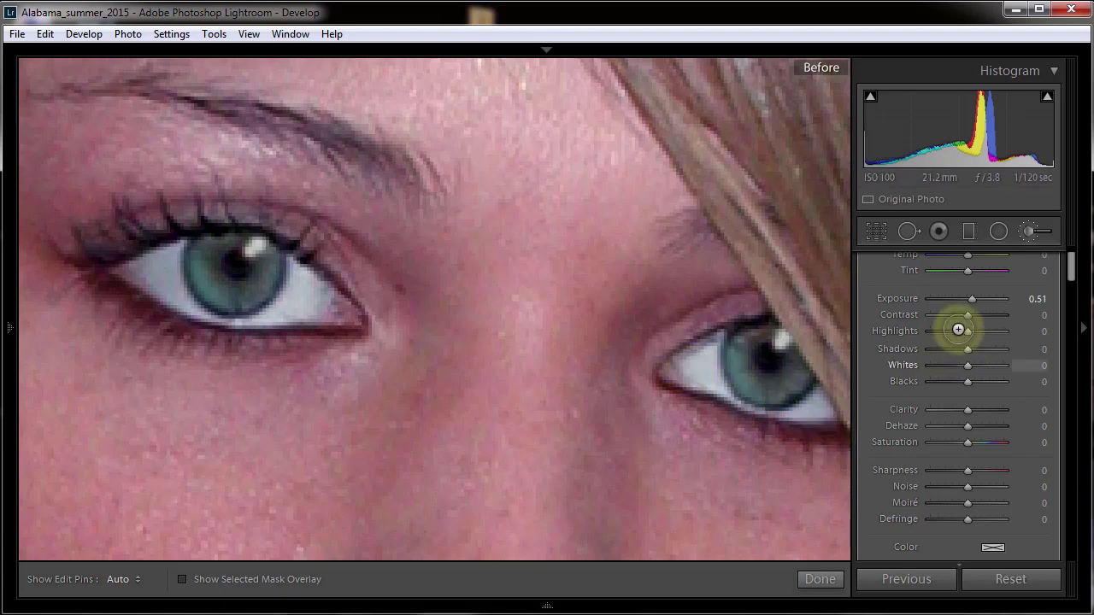
# Set the eye-white adjustment's Exposure to 0.60 and compare before and after with the edit pins hidden.
pyautogui.press('\\')
pyautogui.click(975, 298)
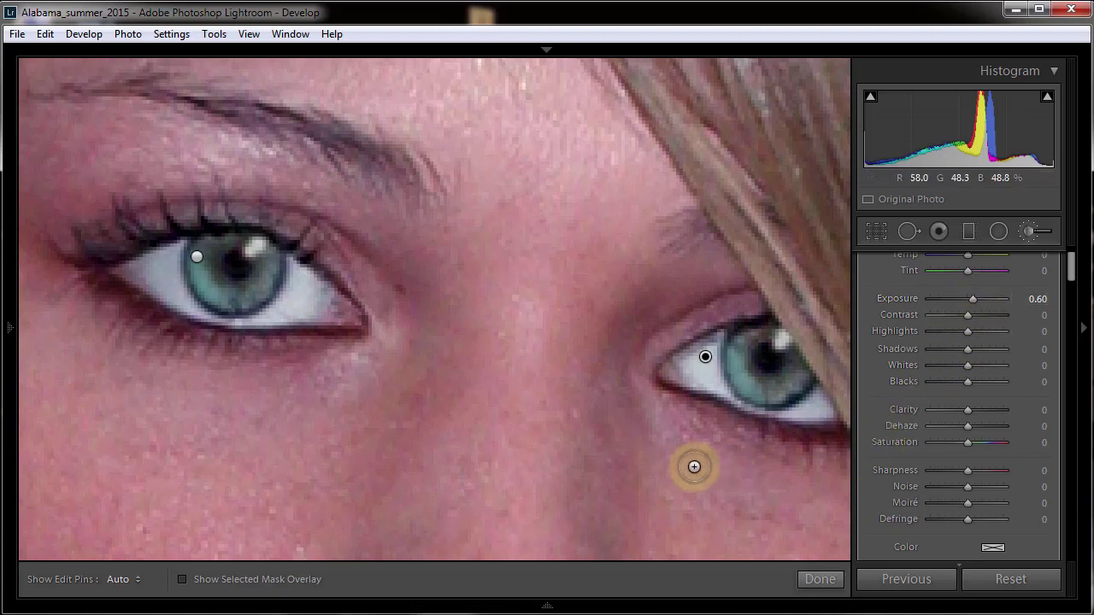
pyautogui.press('h')
pyautogui.press('\\')
pyautogui.press('\\')
pyautogui.press('\\')
pyautogui.press('\\')
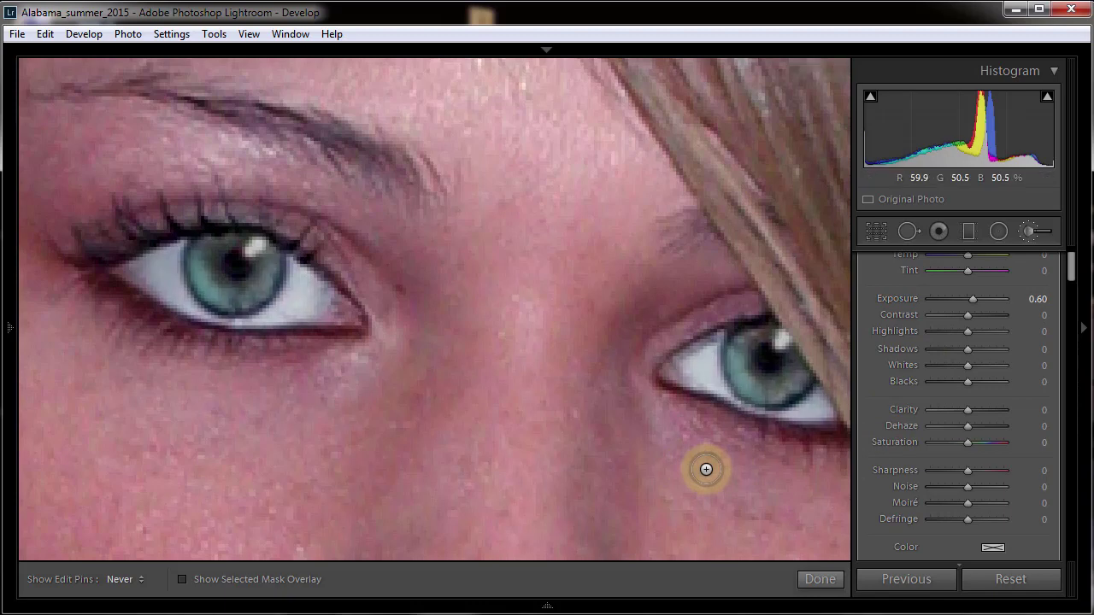
# Compare the close-up with the original again and check the brightened eyes in a wider view of the face.
pyautogui.press('\\')
pyautogui.press('\\')
pyautogui.press('\\')
pyautogui.press('\\')
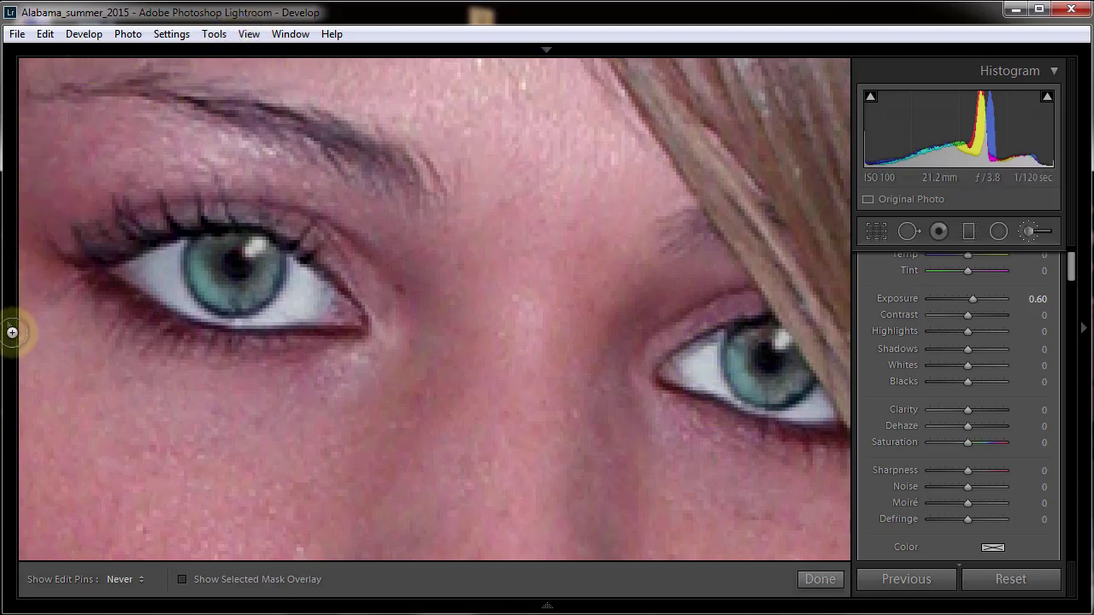
pyautogui.moveTo(8, 329)
pyautogui.click(188, 69)
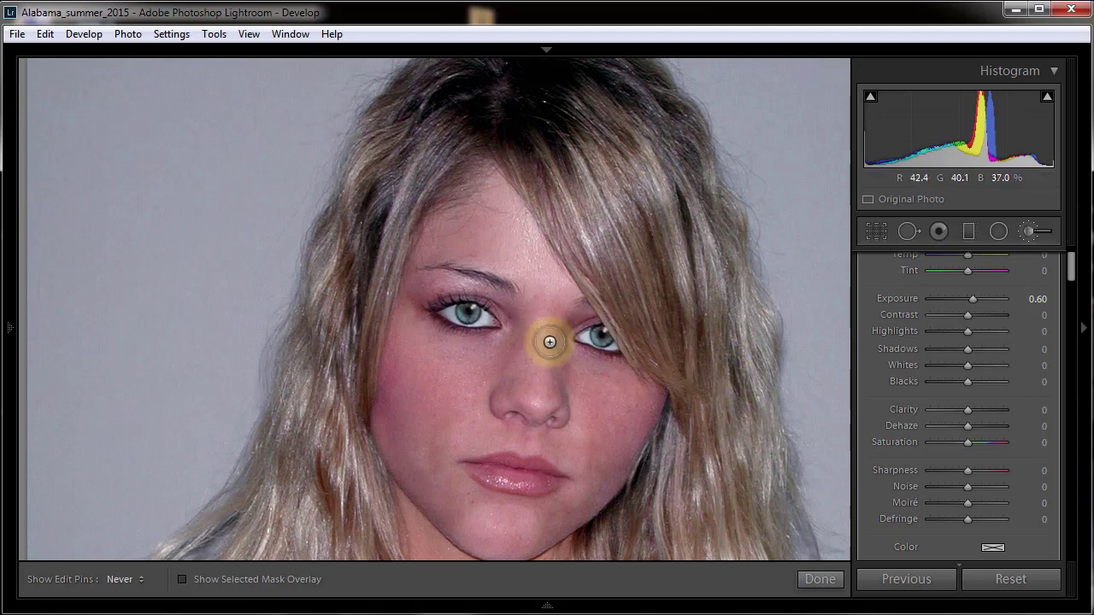
pyautogui.moveTo(7, 317)
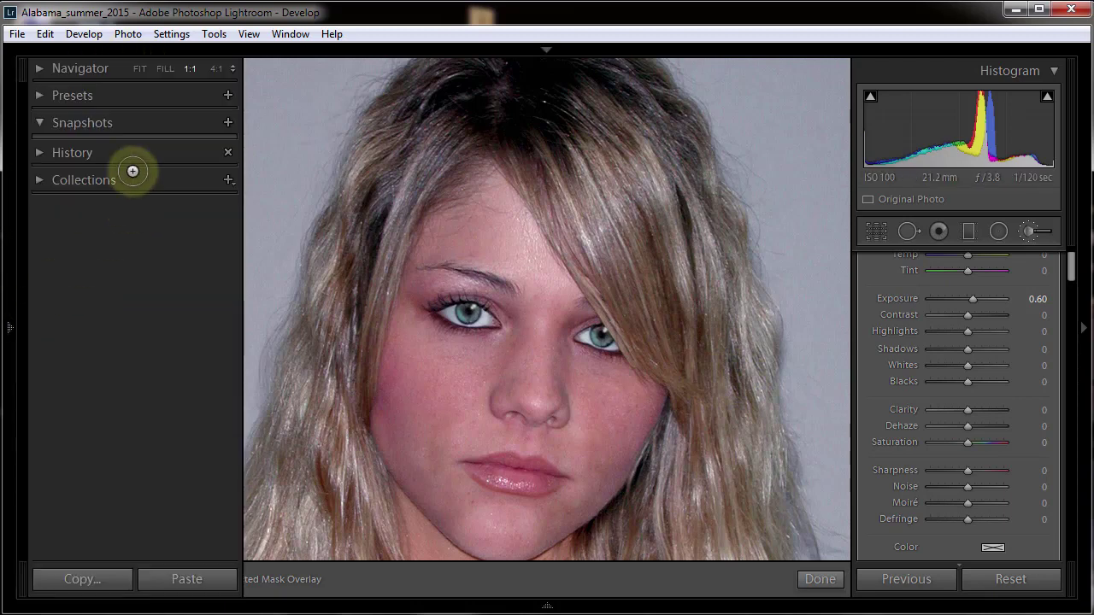
pyautogui.click(218, 77)
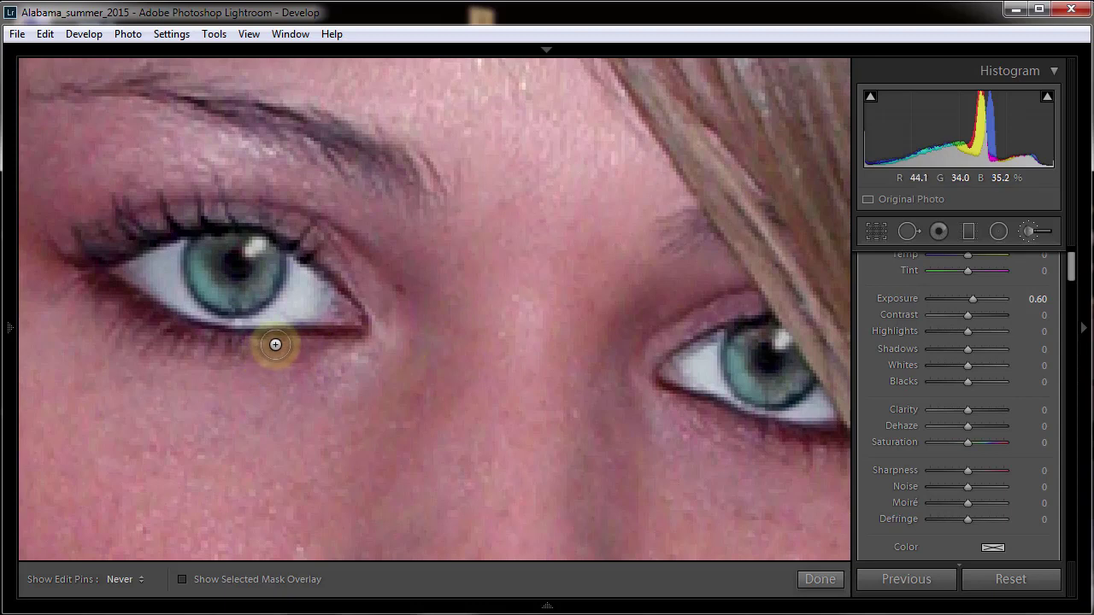
pyautogui.moveTo(135, 298)
pyautogui.mouseDown()
pyautogui.moveTo(188, 251)
pyautogui.moveTo(183, 269)
pyautogui.moveTo(236, 316)
pyautogui.moveTo(269, 251)
pyautogui.moveTo(196, 305)
pyautogui.moveTo(173, 276)
pyautogui.moveTo(351, 312)
pyautogui.mouseUp()
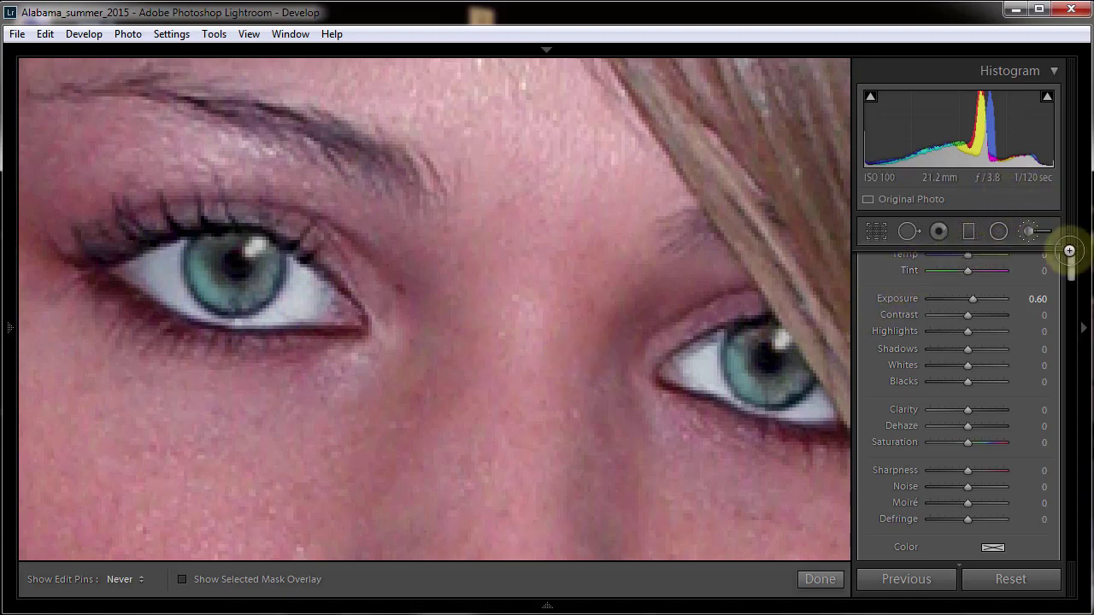
# Start a new brush adjustment with Feather set to 3 and try a stroke along the rim of the hair-side iris.
pyautogui.moveTo(1067, 258); pyautogui.dragTo(1069, 237)
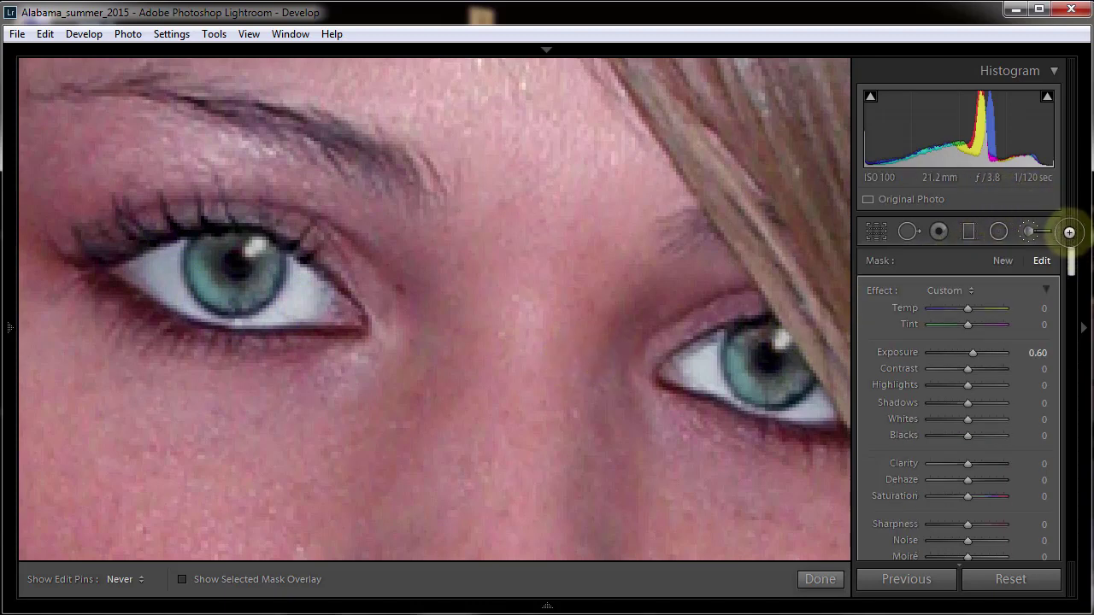
pyautogui.click(999, 262)
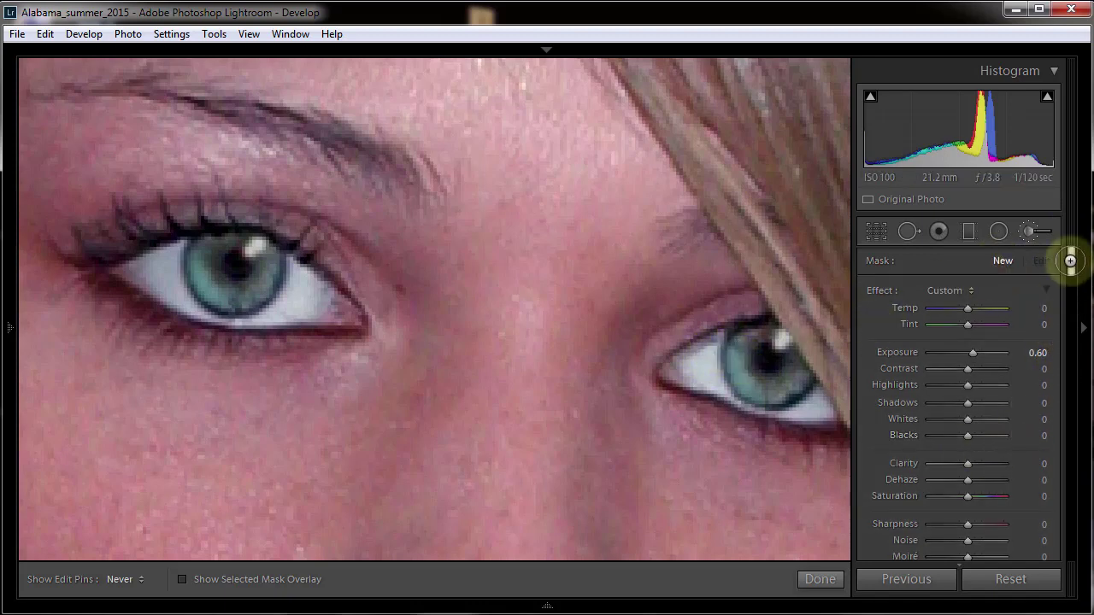
pyautogui.scroll(-5, 1067, 272)
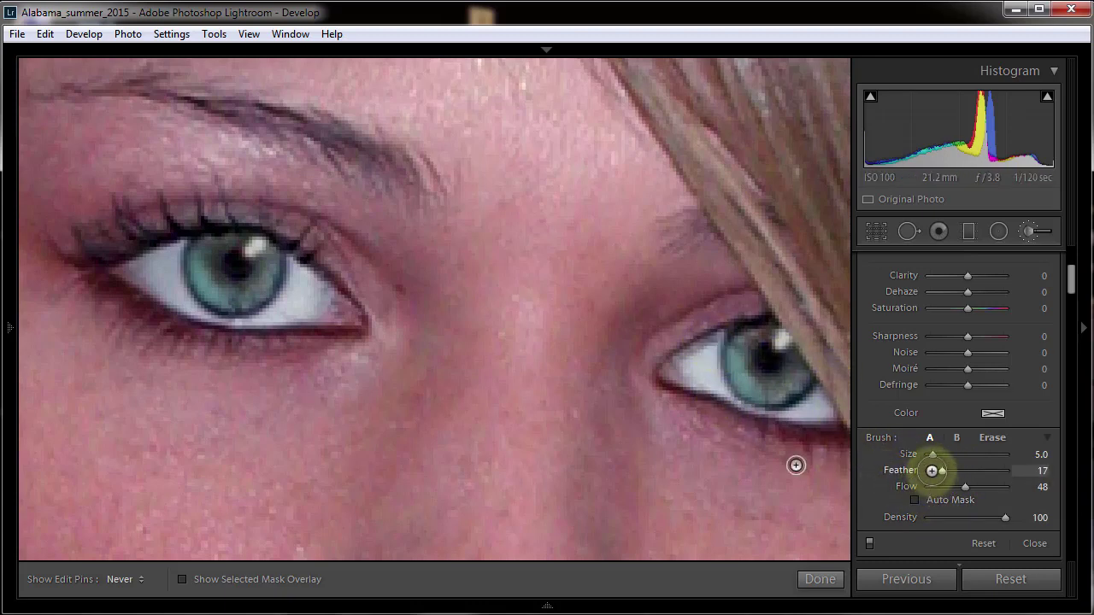
pyautogui.moveTo(931, 471); pyautogui.dragTo(930, 471)
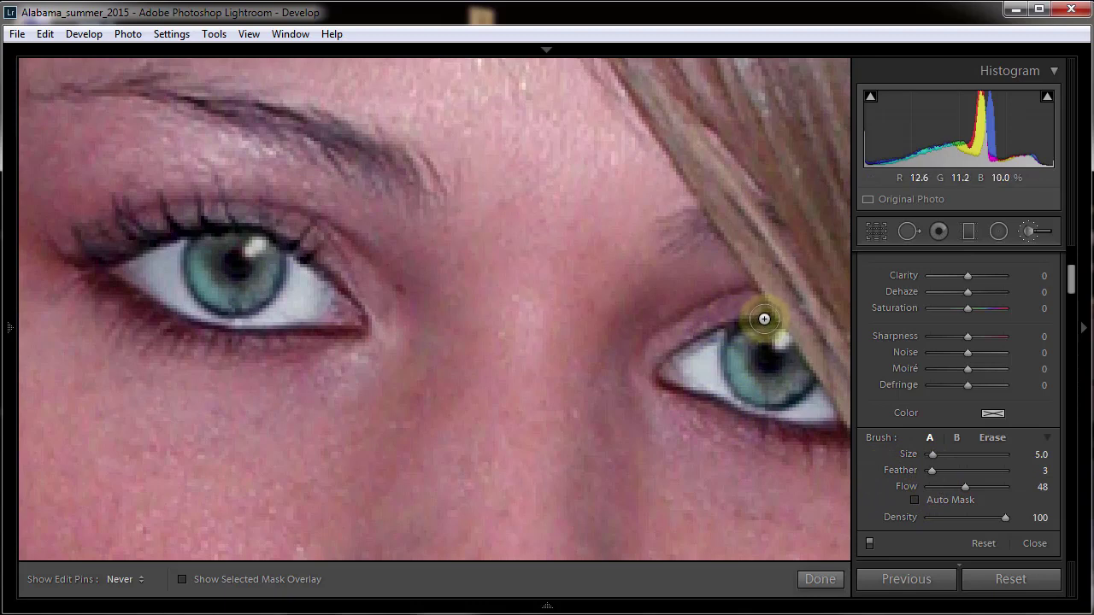
pyautogui.moveTo(720, 326); pyautogui.dragTo(758, 367)
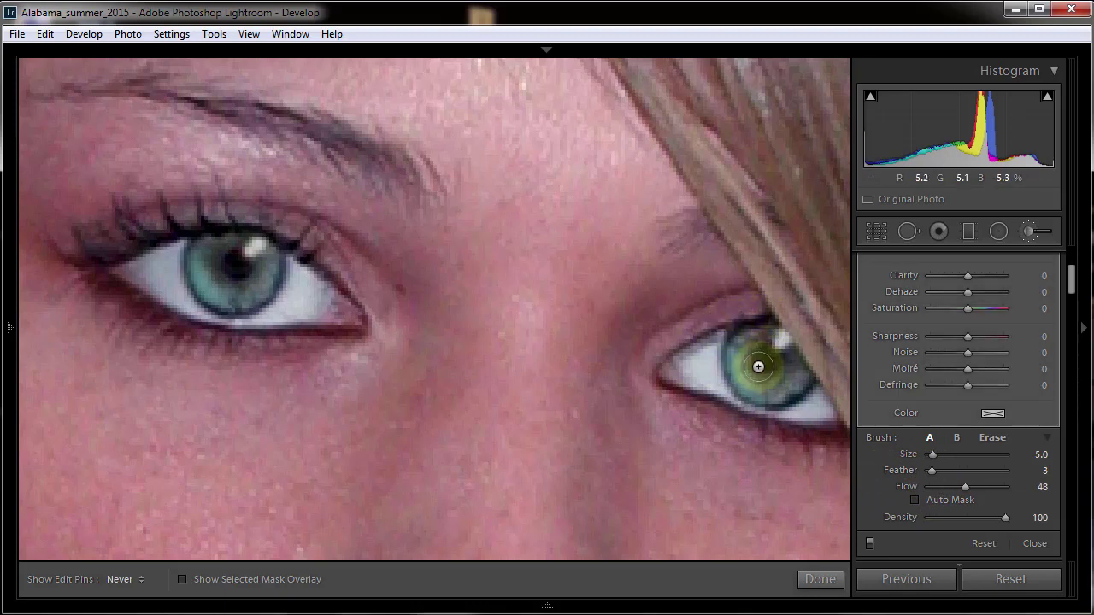
pyautogui.hotkey('ctrl', 'z')
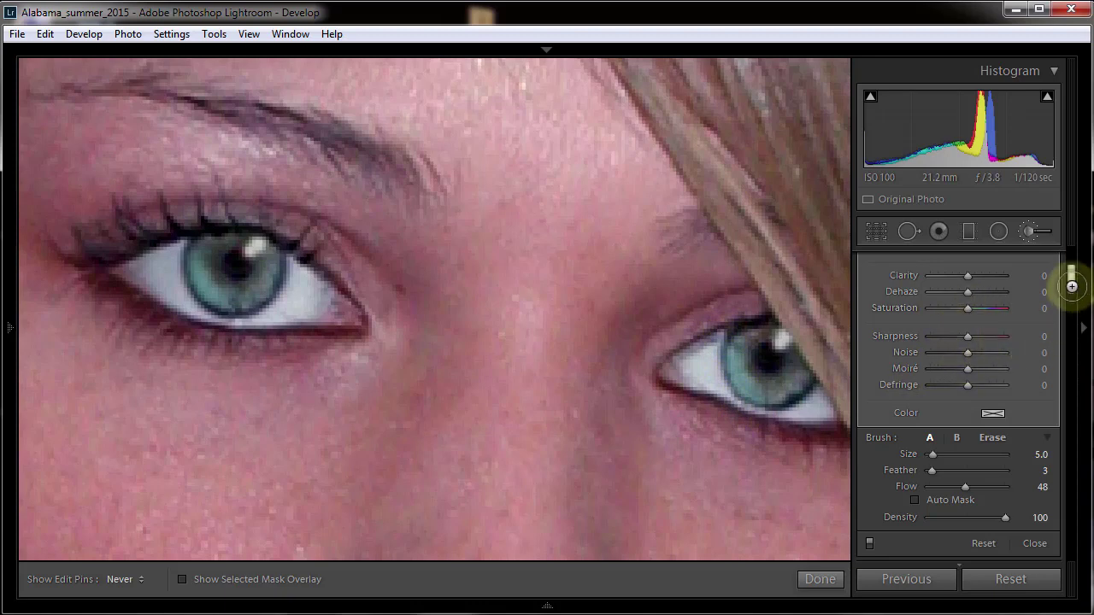
# Set the new adjustment's Exposure to −0.97 and paint it around the outer rims of both irises.
pyautogui.moveTo(1070, 277); pyautogui.dragTo(1071, 261)
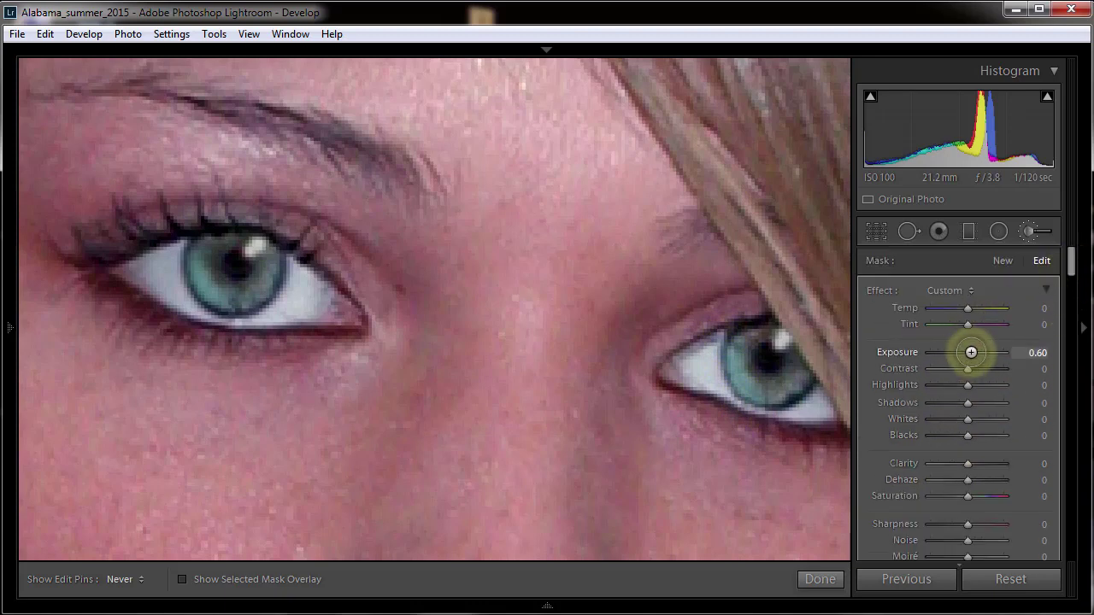
pyautogui.moveTo(962, 356); pyautogui.dragTo(955, 360)
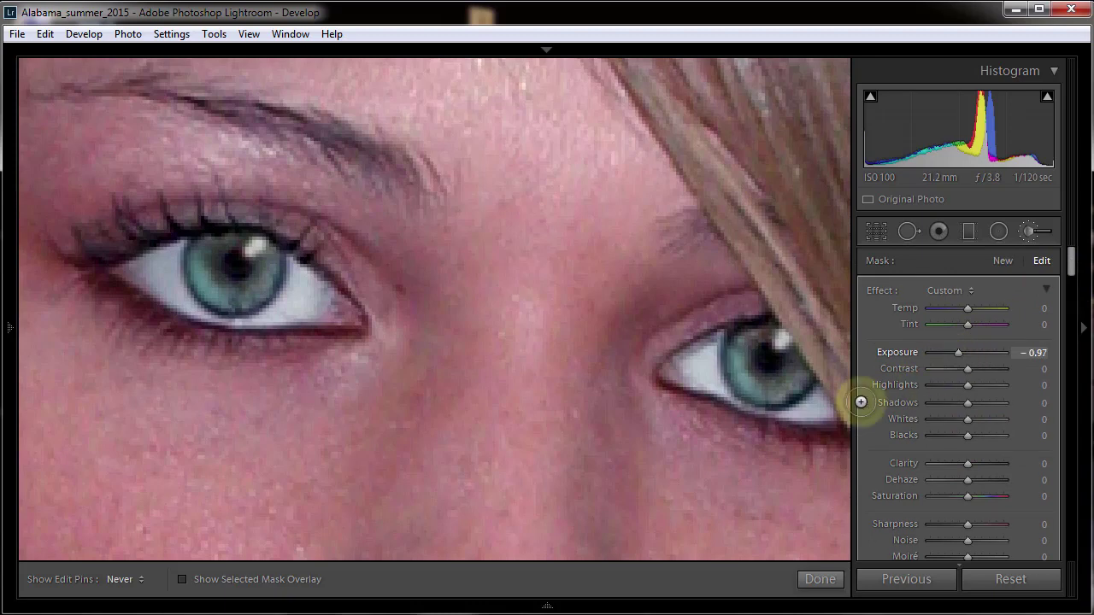
pyautogui.moveTo(761, 404)
pyautogui.mouseDown()
pyautogui.moveTo(813, 386)
pyautogui.moveTo(766, 376)
pyautogui.moveTo(726, 347)
pyautogui.mouseUp()
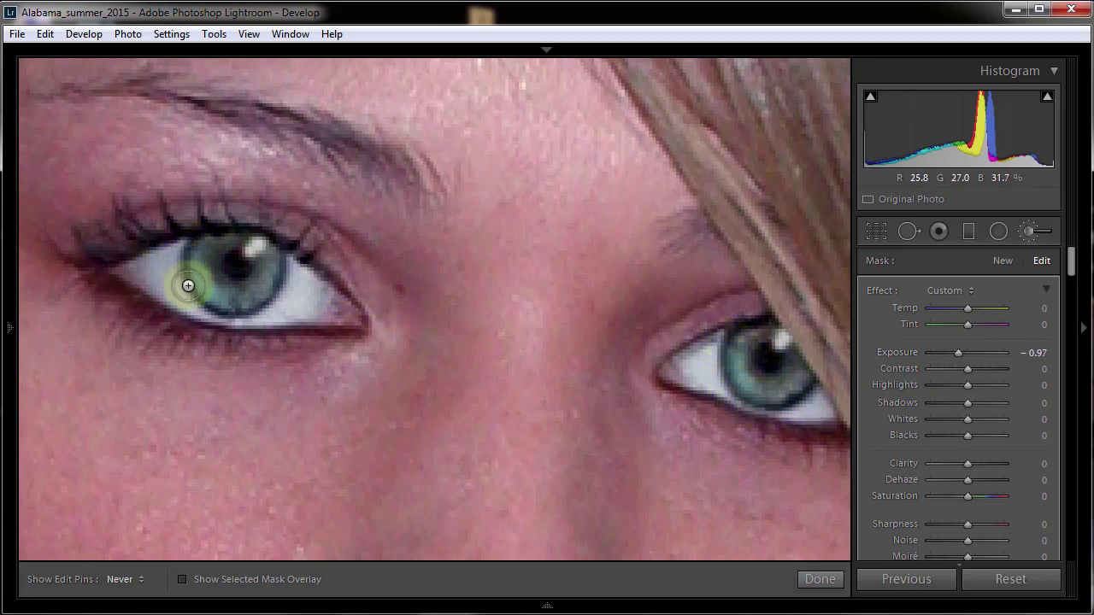
pyautogui.moveTo(201, 305); pyautogui.dragTo(223, 311)
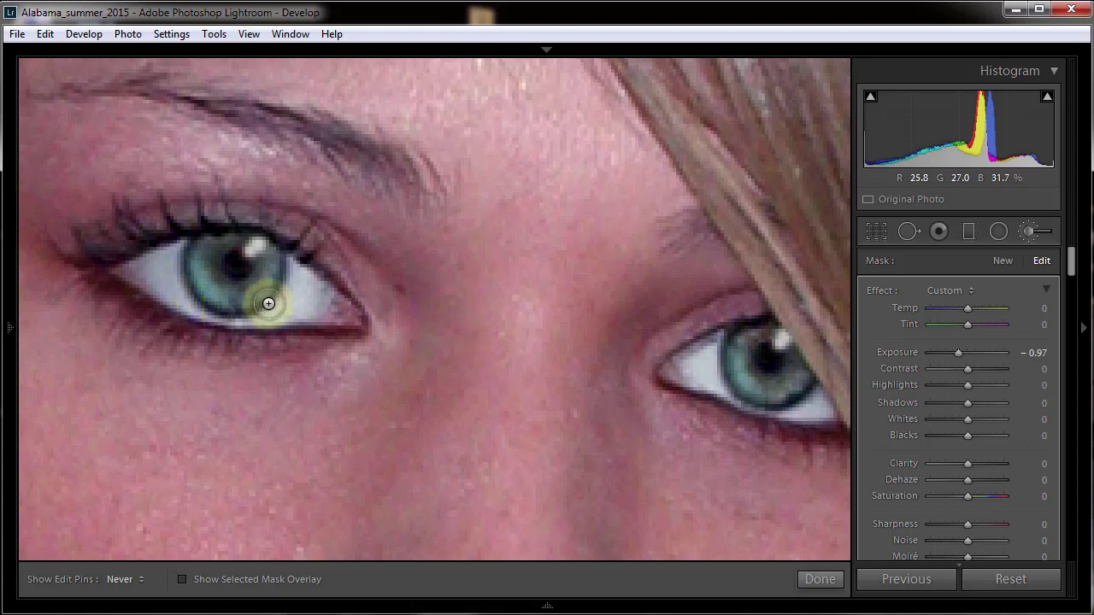
pyautogui.moveTo(285, 273)
pyautogui.mouseDown()
pyautogui.moveTo(324, 257)
pyautogui.moveTo(795, 405)
pyautogui.moveTo(718, 364)
pyautogui.moveTo(643, 288)
pyautogui.moveTo(15, 124)
pyautogui.moveTo(50, 390)
pyautogui.moveTo(81, 237)
pyautogui.moveTo(190, 90)
pyautogui.mouseUp()
# Compare the whole face before and after, set the iris-rim adjustment's Exposure to −0.51, and show the edit pins again.
pyautogui.click(189, 68)
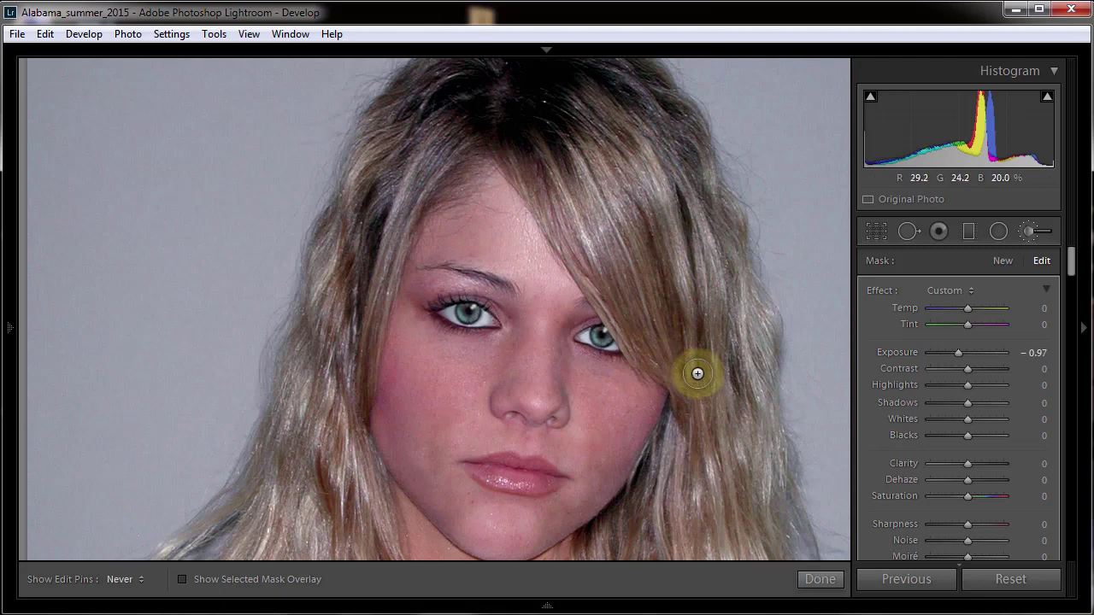
pyautogui.press('\\')
pyautogui.press('\\')
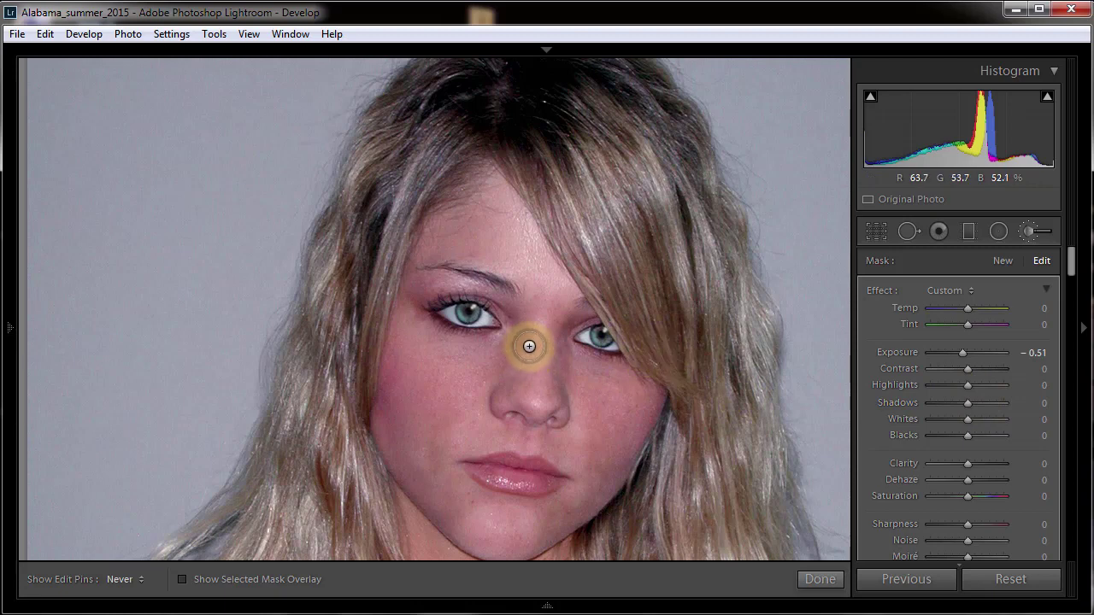
pyautogui.press('h')
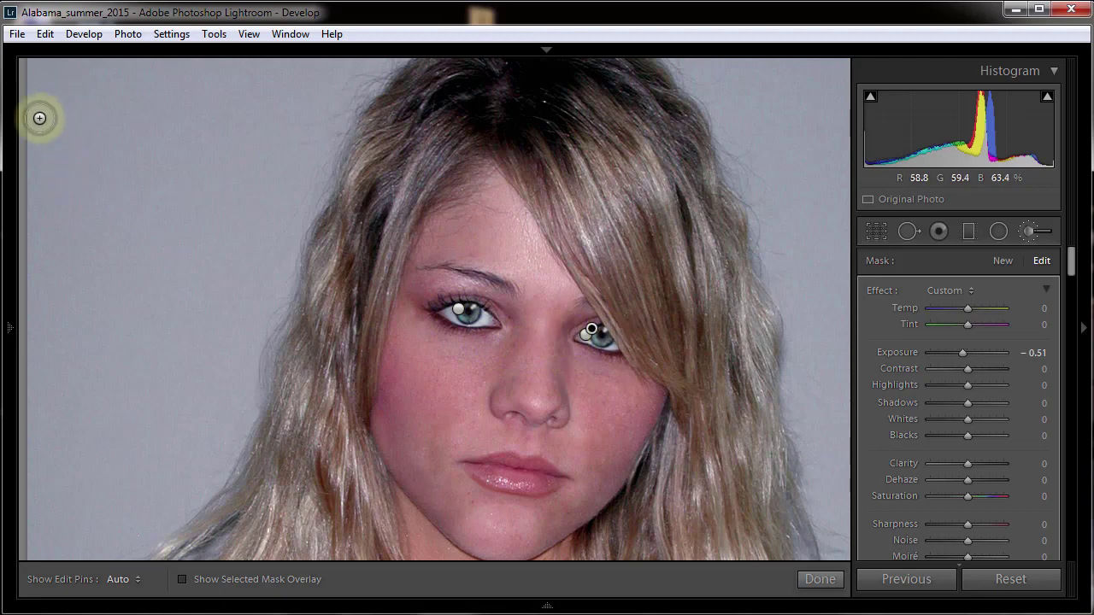
# Return to the eye close-up and start another brush adjustment using brush B with Exposure −0.32.
pyautogui.moveTo(10, 327)
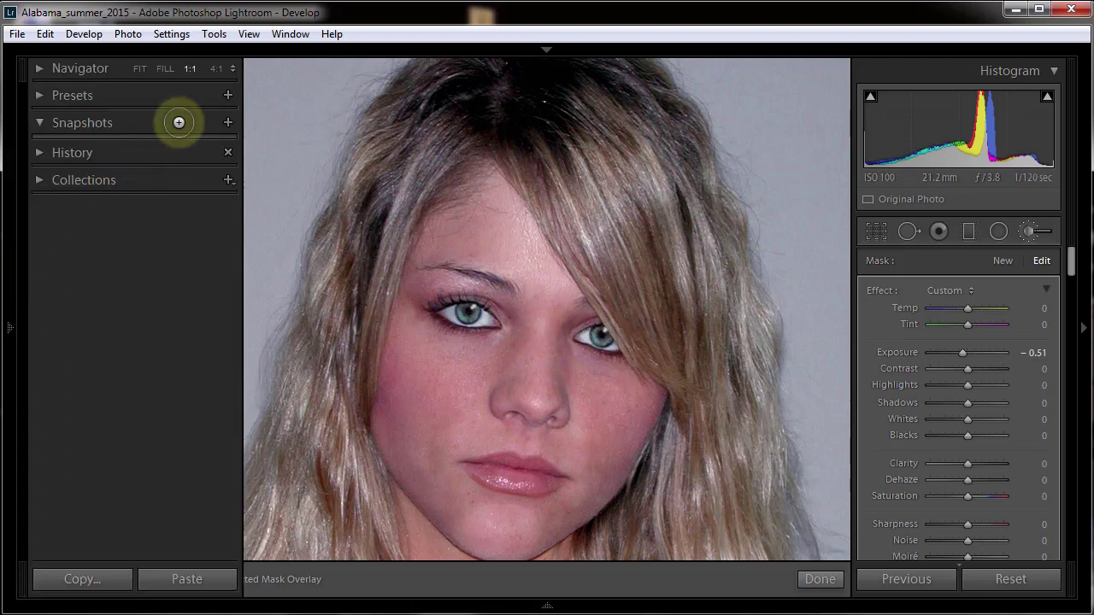
pyautogui.click(211, 64)
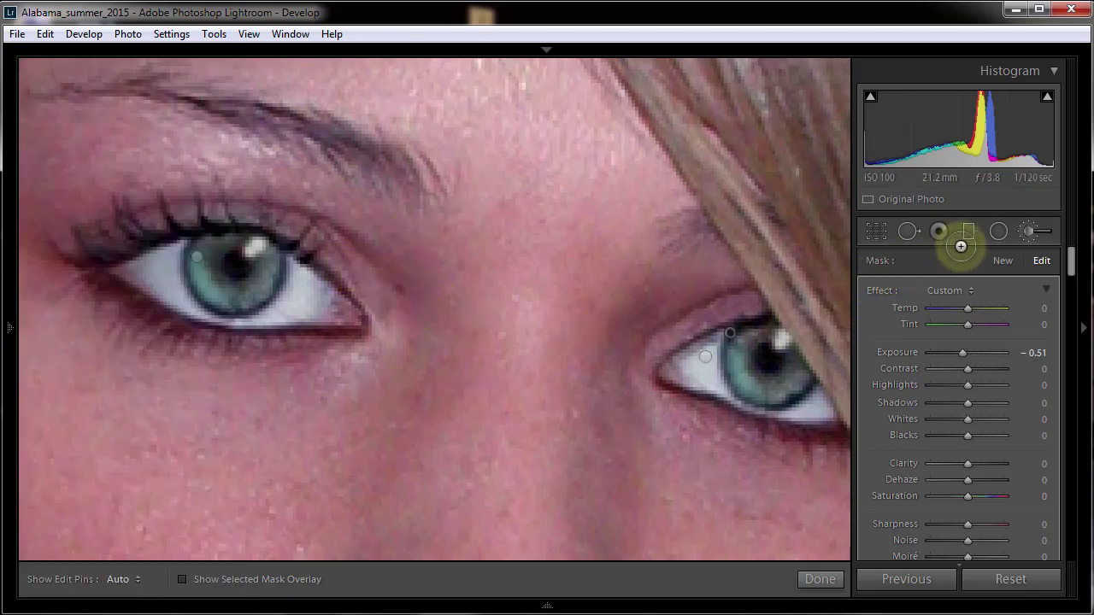
pyautogui.click(1004, 260)
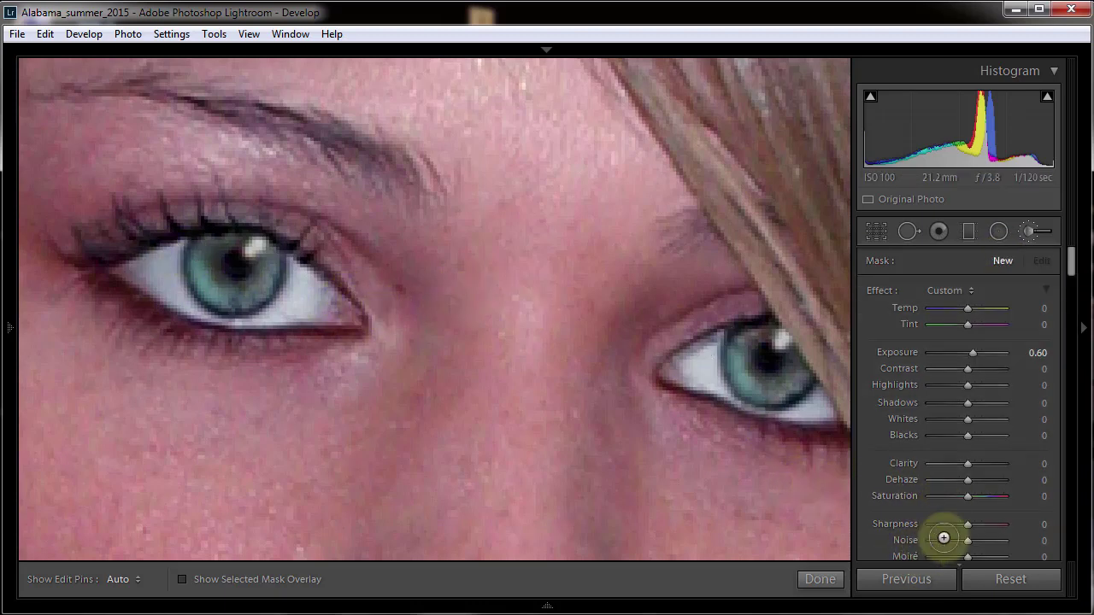
pyautogui.scroll(-5, 1068, 267)
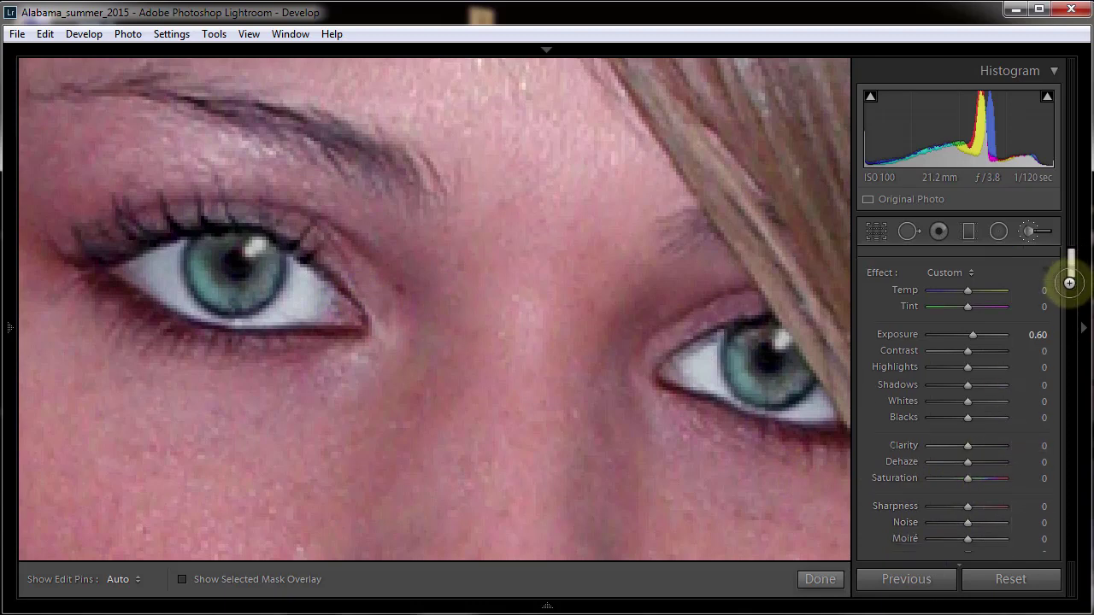
pyautogui.click(956, 384)
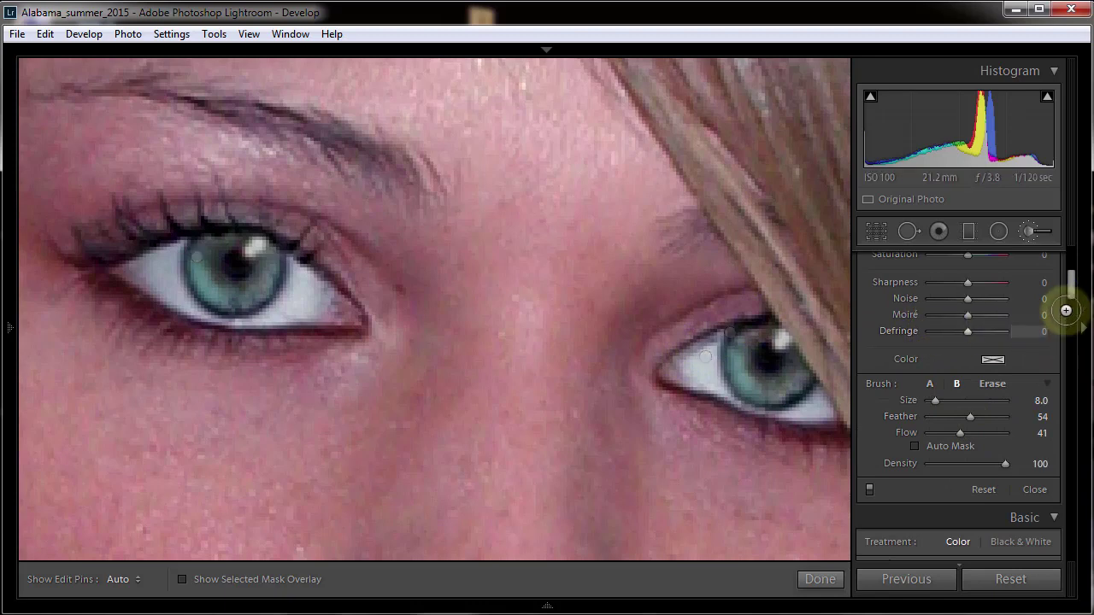
pyautogui.scroll(3, 1068, 278)
pyautogui.scroll(5, 1070, 271)
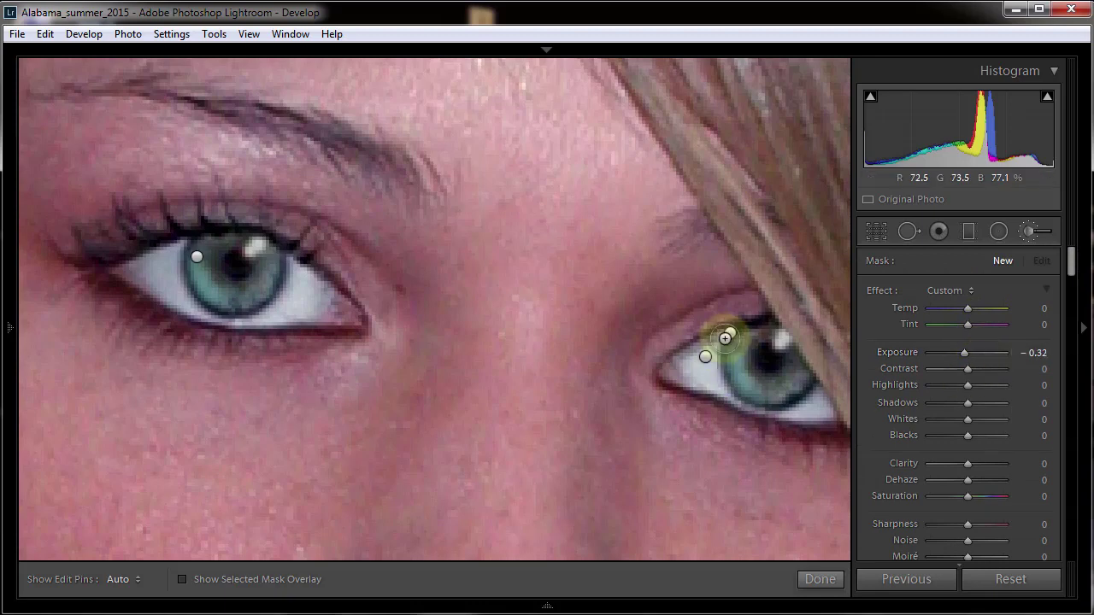
# Paint the brush adjustment at Exposure −0.32 along the upper and lower lash lines of the hair-side eye.
pyautogui.click(739, 313)
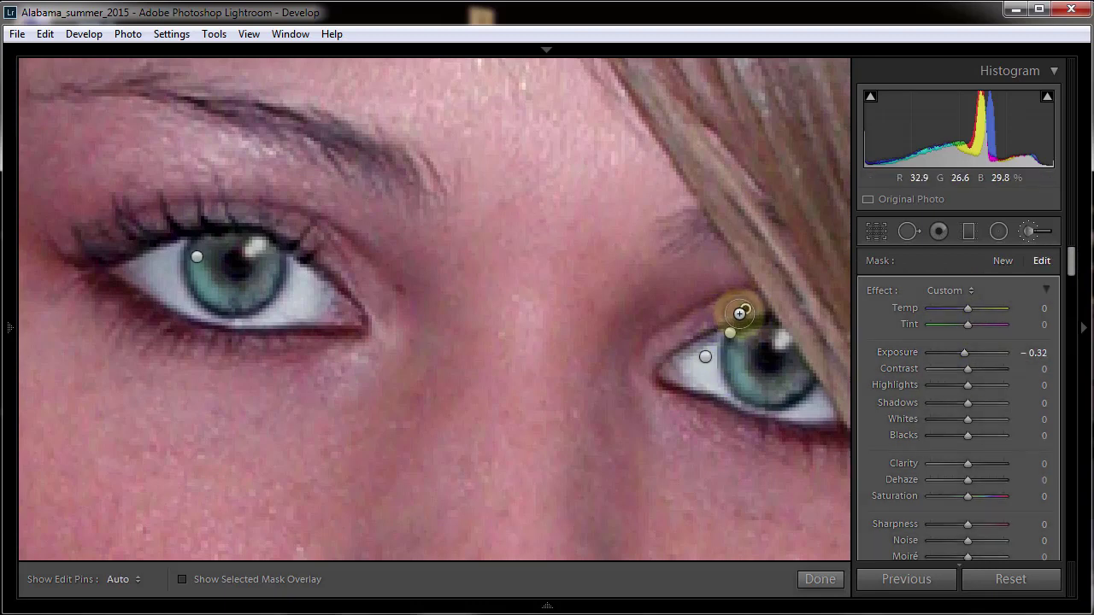
pyautogui.press('h')
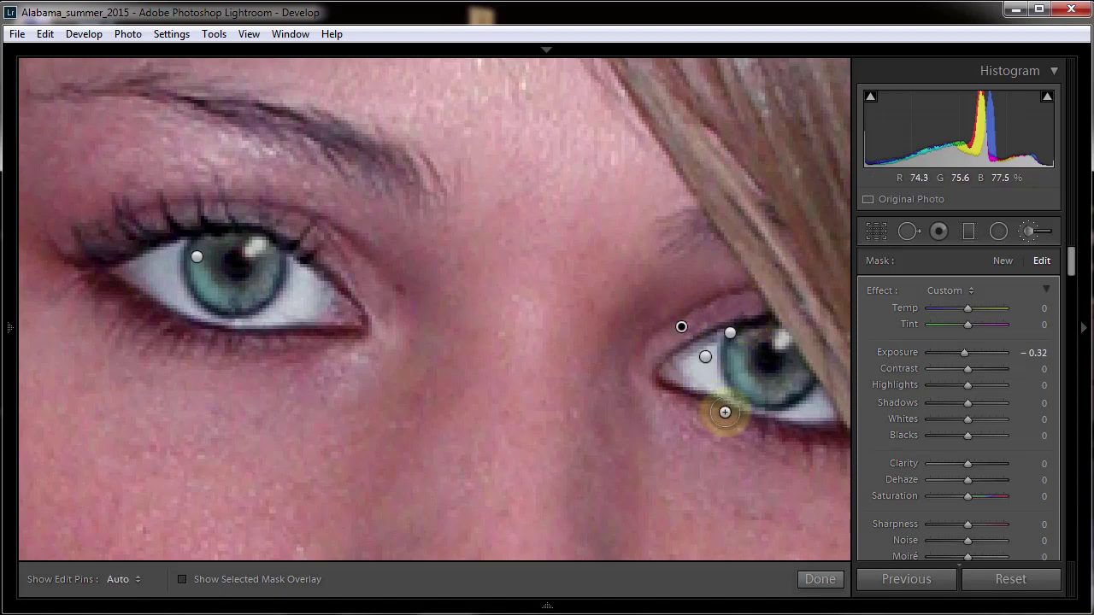
pyautogui.press('h')
pyautogui.press('h')
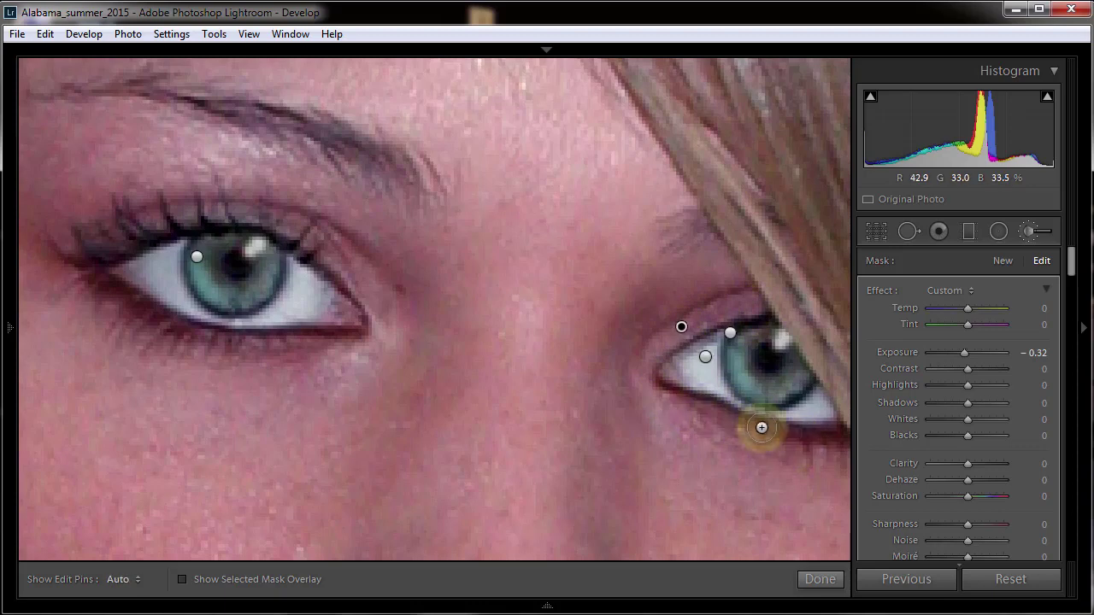
pyautogui.press('h')
pyautogui.press('h')
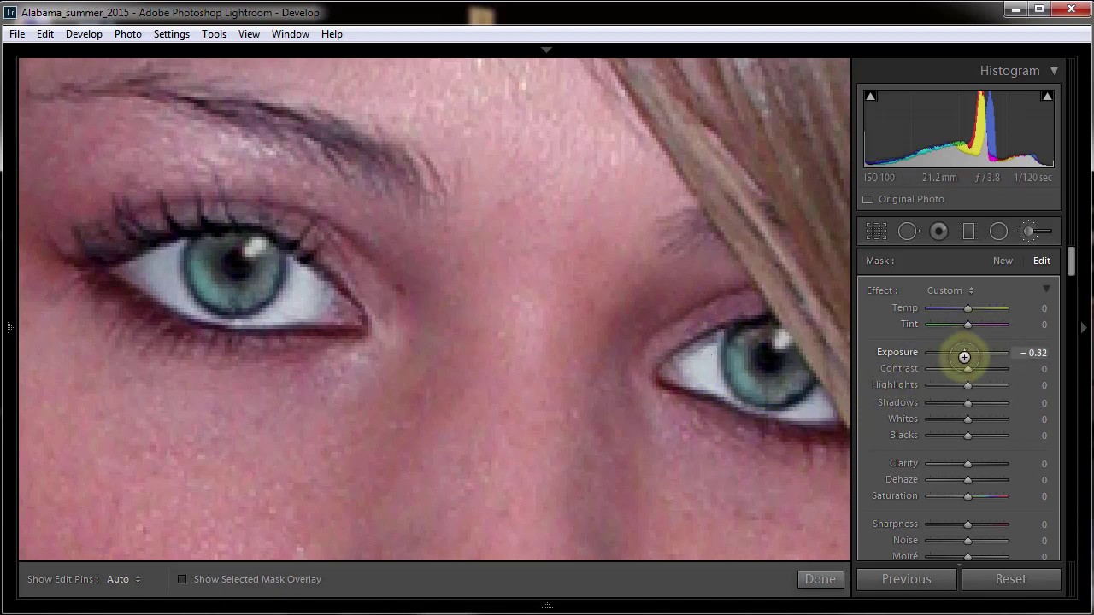
# Set the lash-line adjustment's Exposure to −0.97 and paint it along the upper and lower lashes of the fully visible eye.
pyautogui.moveTo(963, 354); pyautogui.dragTo(954, 356)
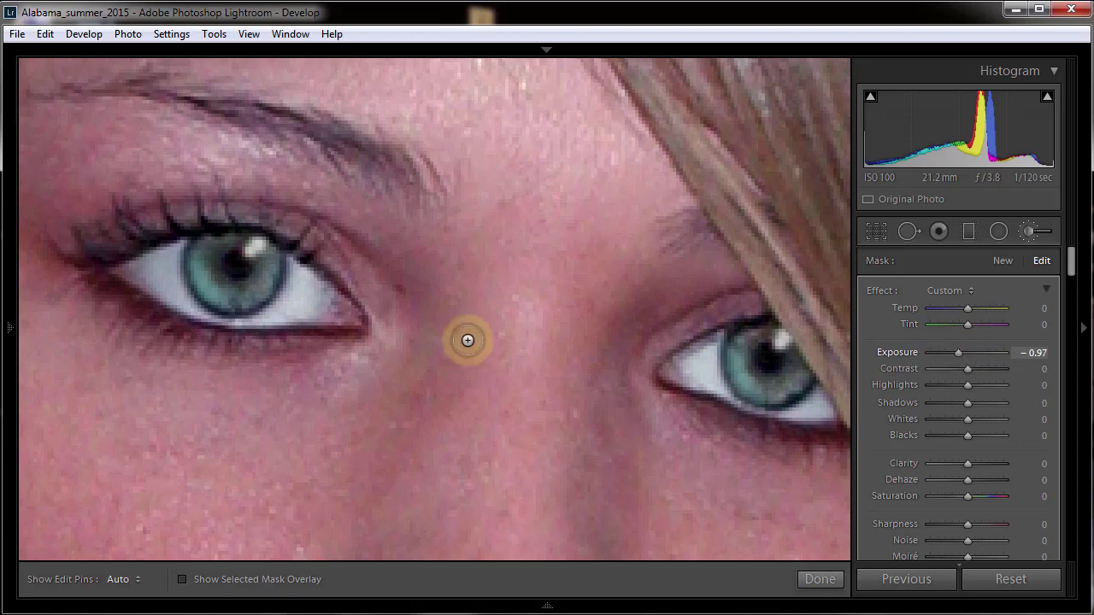
pyautogui.press('h')
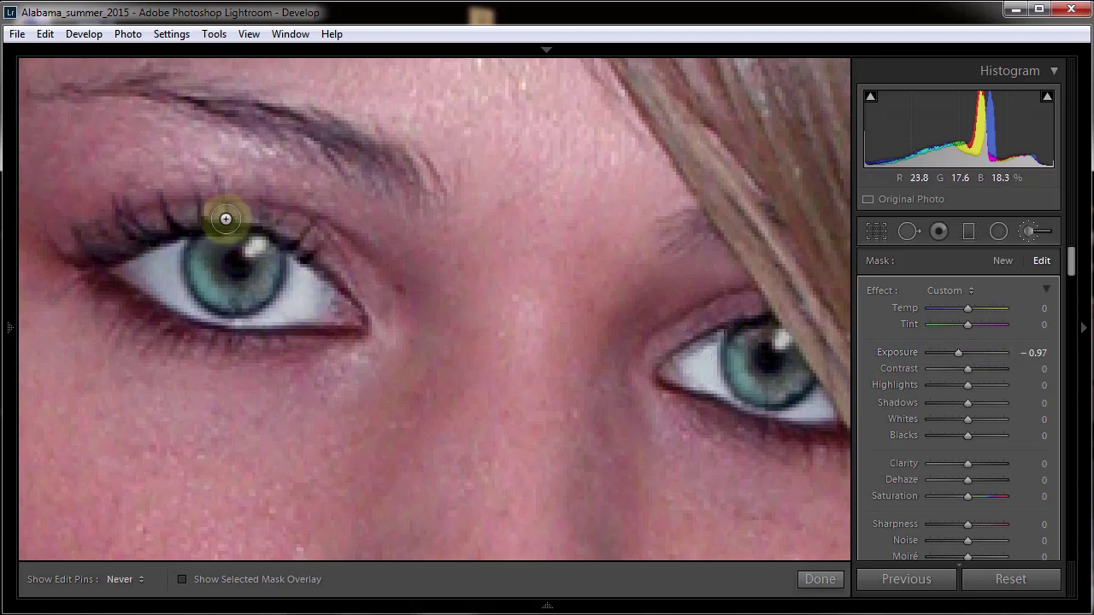
pyautogui.press('h')
pyautogui.press('h')
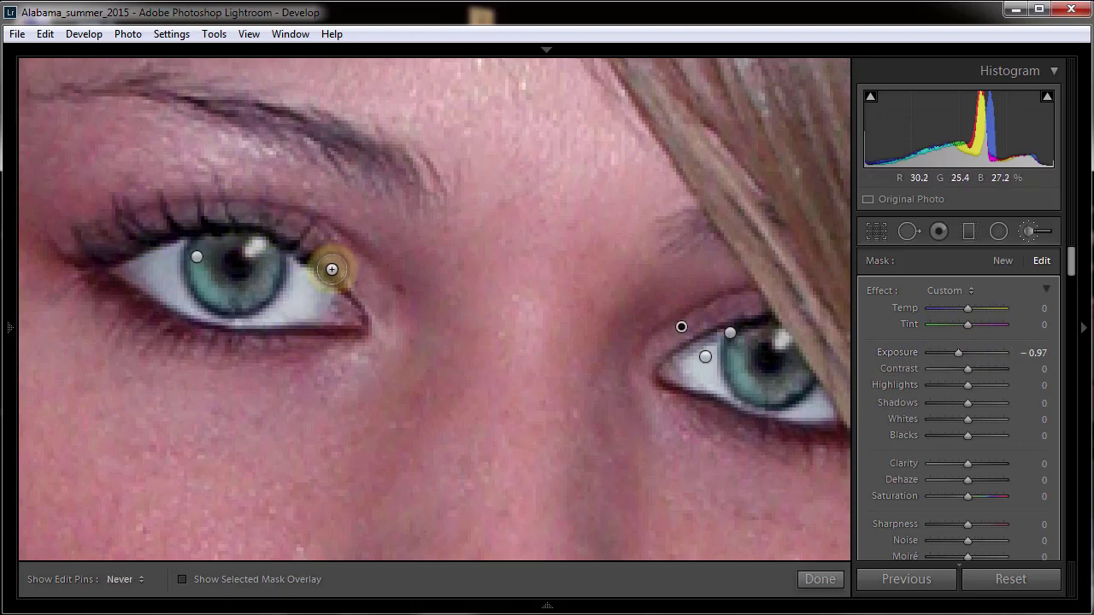
pyautogui.press('h')
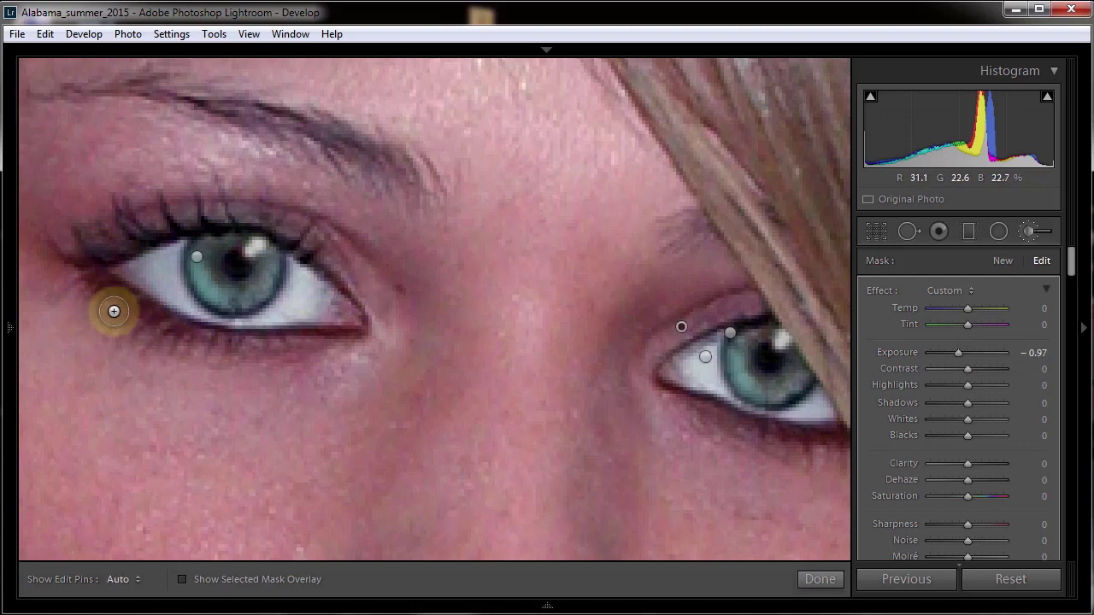
pyautogui.press('h')
pyautogui.press('h')
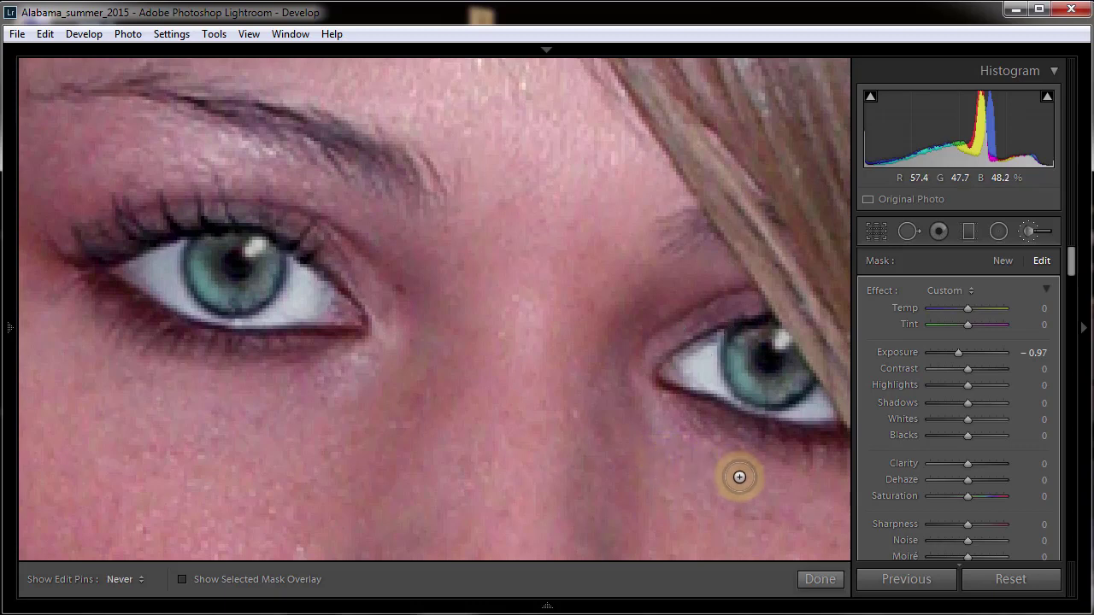
# Compare the eye close-up before and after the lash-line darkening.
pyautogui.press('\\')
pyautogui.press('\\')
pyautogui.press('\\')
pyautogui.press('\\')
pyautogui.press('\\')
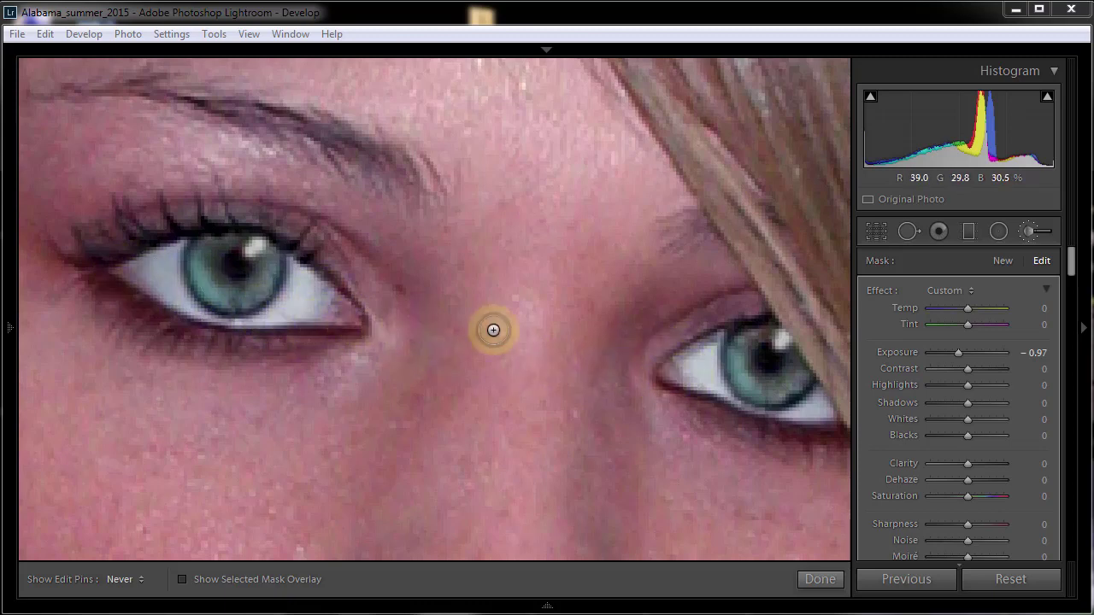
# Start a new brush adjustment with Exposure −0.32 and Saturation −56, and paint it over the inner corners and whites of both eyes.
pyautogui.click(999, 260)
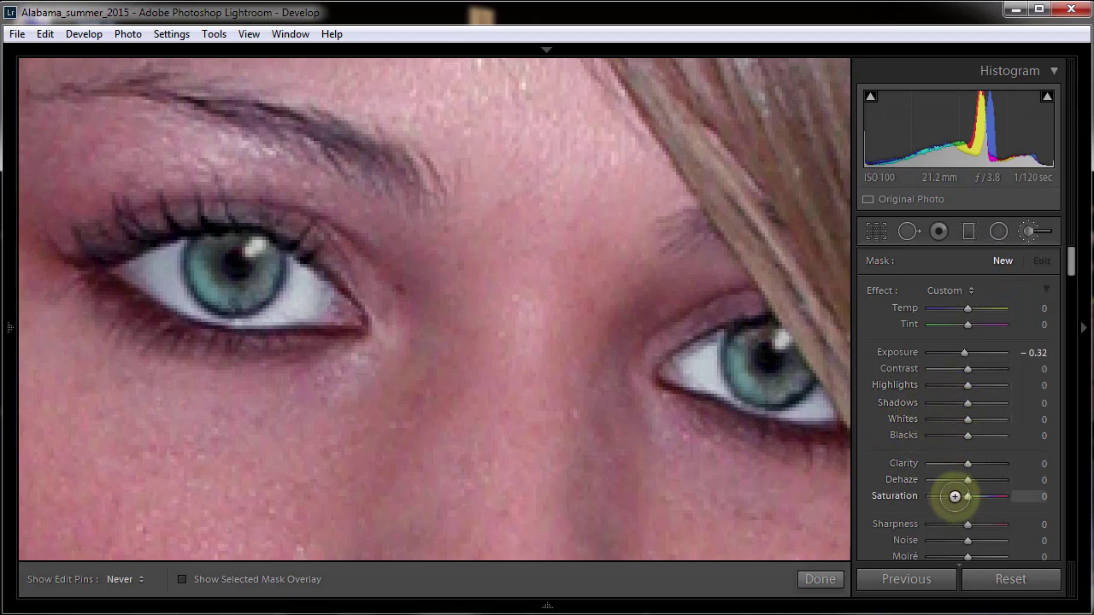
pyautogui.moveTo(961, 496); pyautogui.dragTo(958, 497)
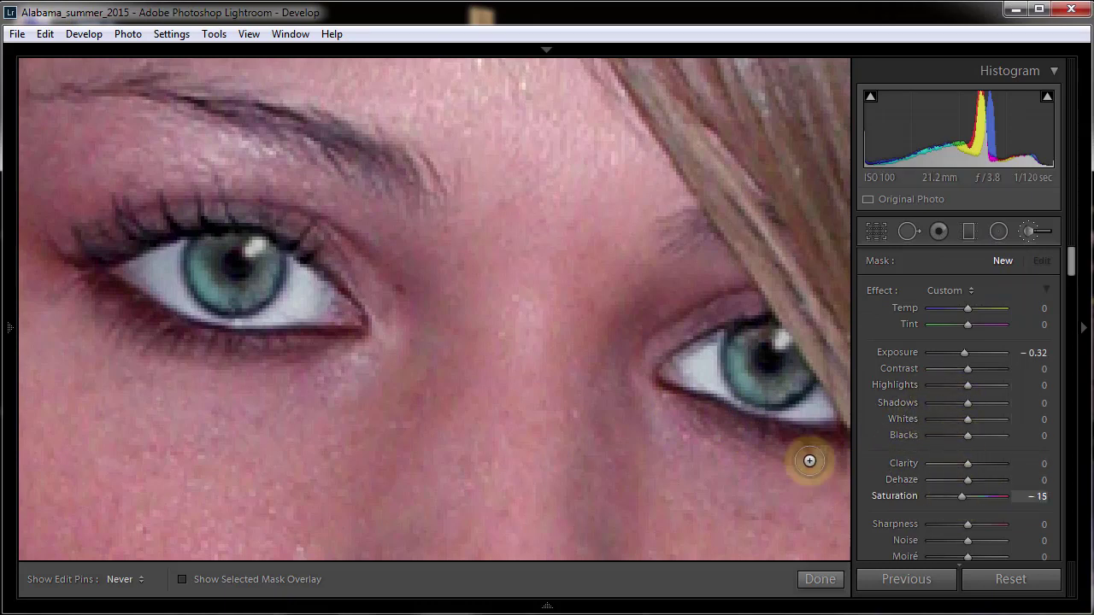
pyautogui.moveTo(669, 377)
pyautogui.mouseDown()
pyautogui.moveTo(705, 353)
pyautogui.moveTo(677, 372)
pyautogui.mouseUp()
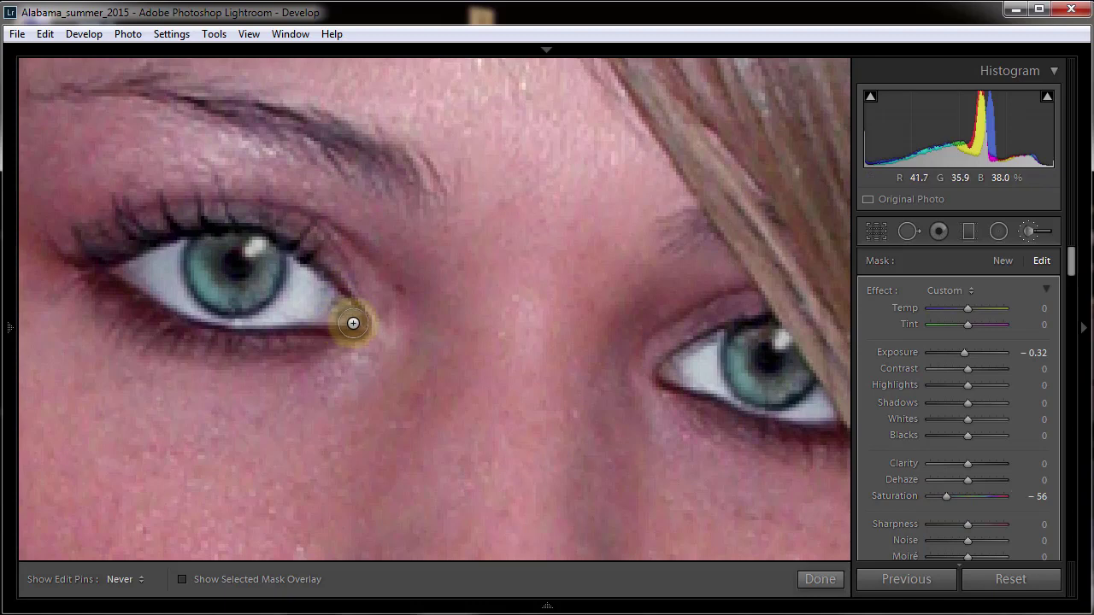
pyautogui.moveTo(354, 320)
pyautogui.mouseDown()
pyautogui.moveTo(242, 325)
pyautogui.moveTo(160, 271)
pyautogui.moveTo(112, 268)
pyautogui.moveTo(170, 279)
pyautogui.mouseUp()
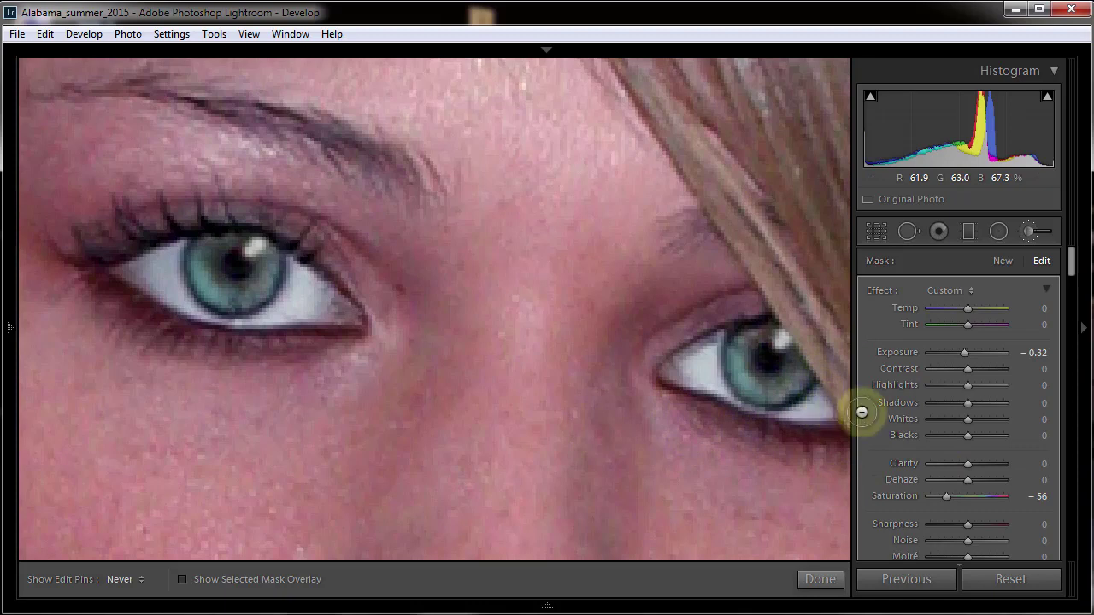
pyautogui.moveTo(857, 410); pyautogui.dragTo(793, 451)
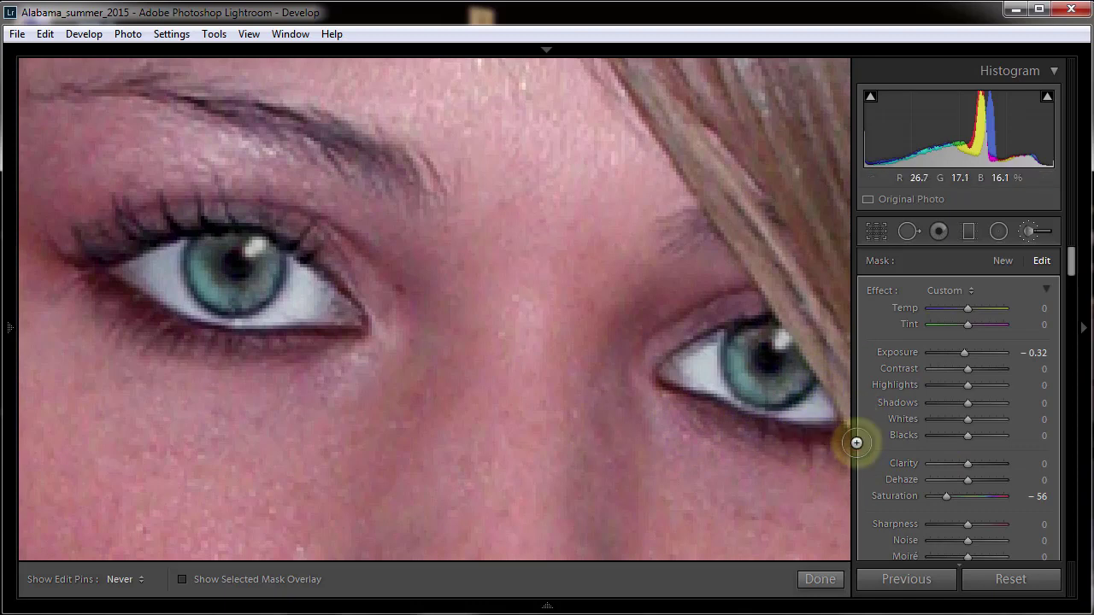
# Compare the eyes before and after the desaturation of the whites and corners.
pyautogui.press('\\')
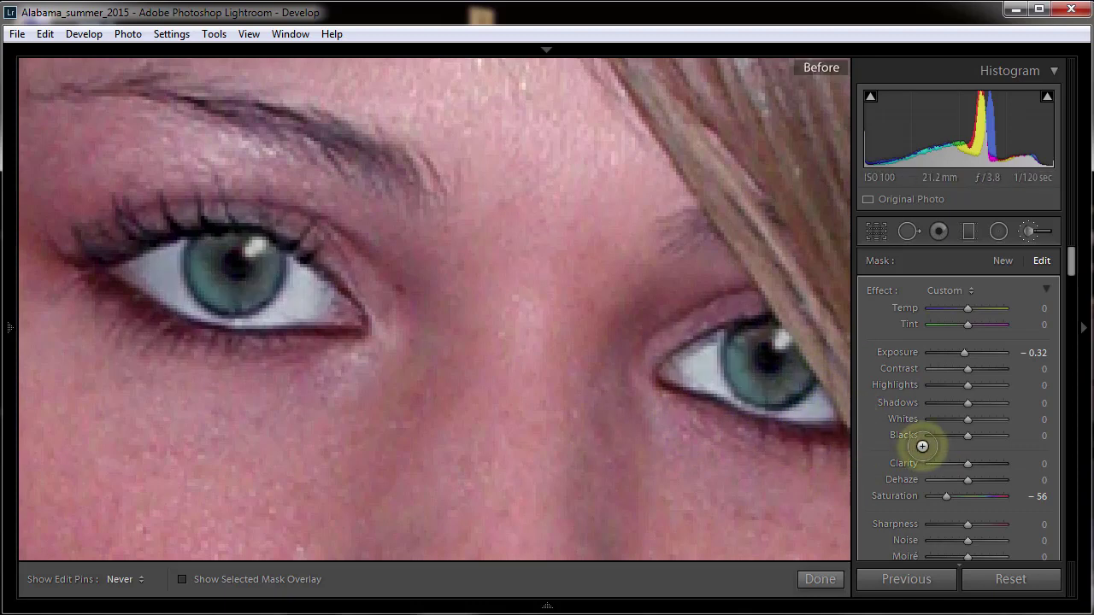
pyautogui.press('\\')
pyautogui.press('\\')
pyautogui.press('\\')
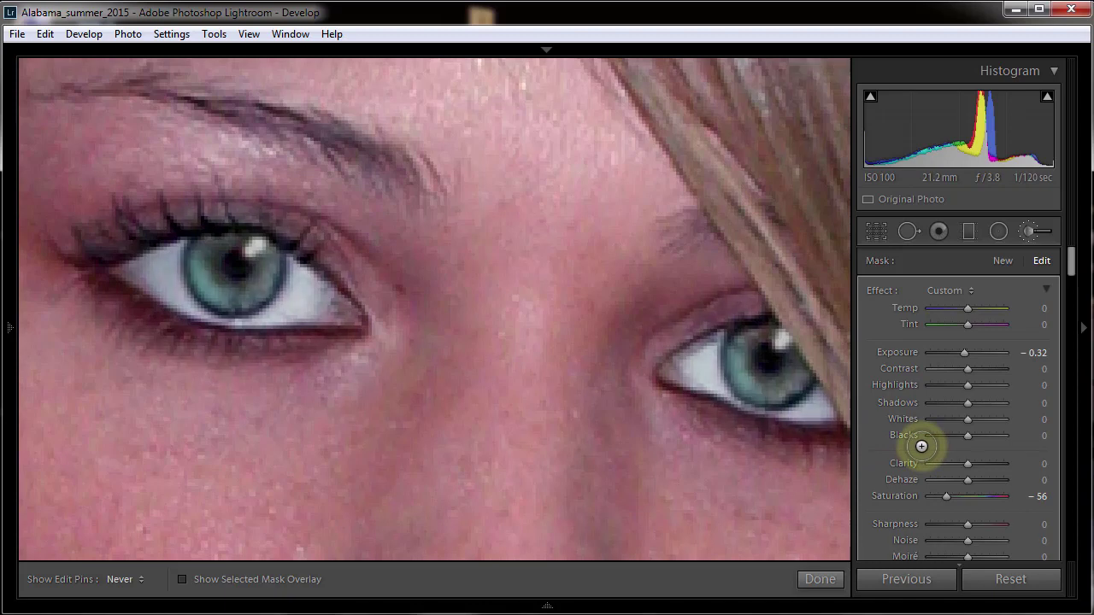
pyautogui.press('\\')
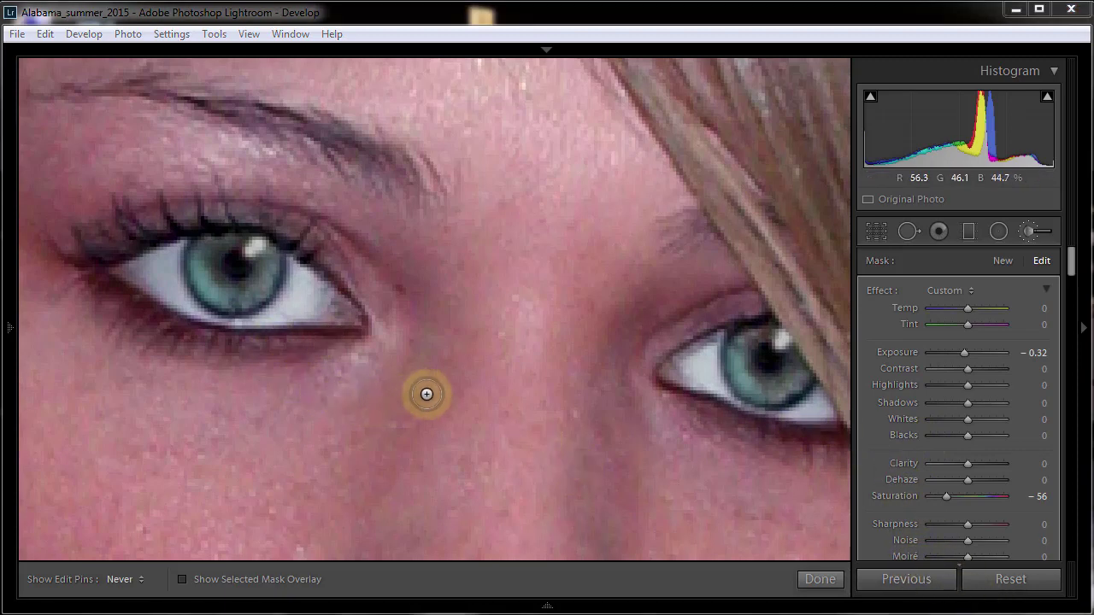
# Start another brush adjustment with Exposure −0.32 and Saturation −15 on the fully visible eye's upper lid, and set its Tint to 36.
pyautogui.moveTo(101, 260)
pyautogui.mouseDown()
pyautogui.moveTo(130, 286)
pyautogui.moveTo(175, 297)
pyautogui.moveTo(111, 204)
pyautogui.mouseUp()
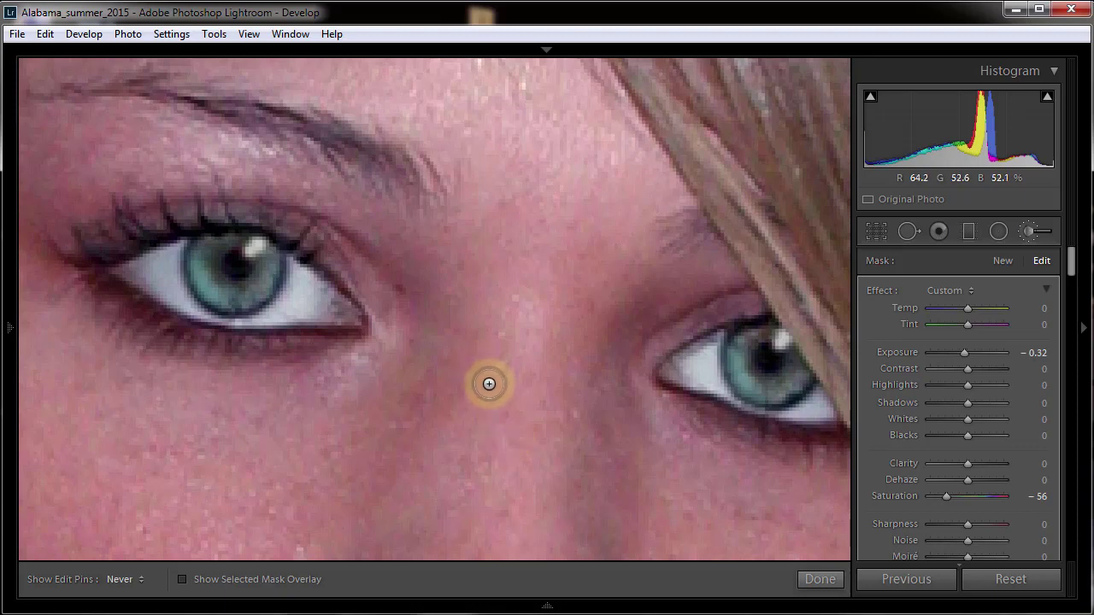
pyautogui.press('Escape')
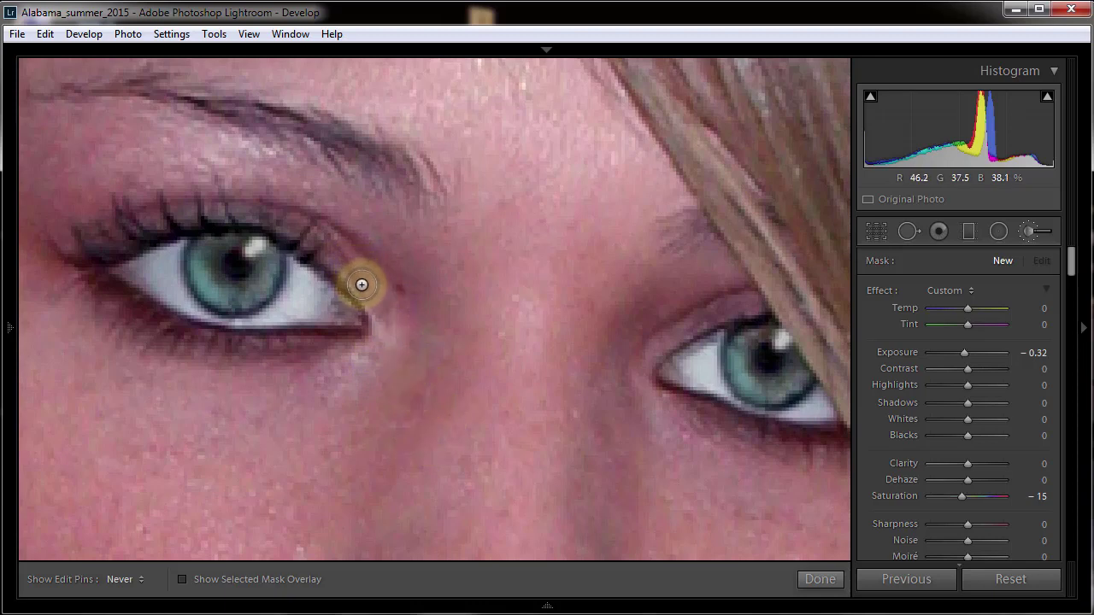
pyautogui.moveTo(361, 285)
pyautogui.mouseDown()
pyautogui.moveTo(320, 230)
pyautogui.moveTo(253, 210)
pyautogui.moveTo(141, 209)
pyautogui.moveTo(210, 259)
pyautogui.mouseUp()
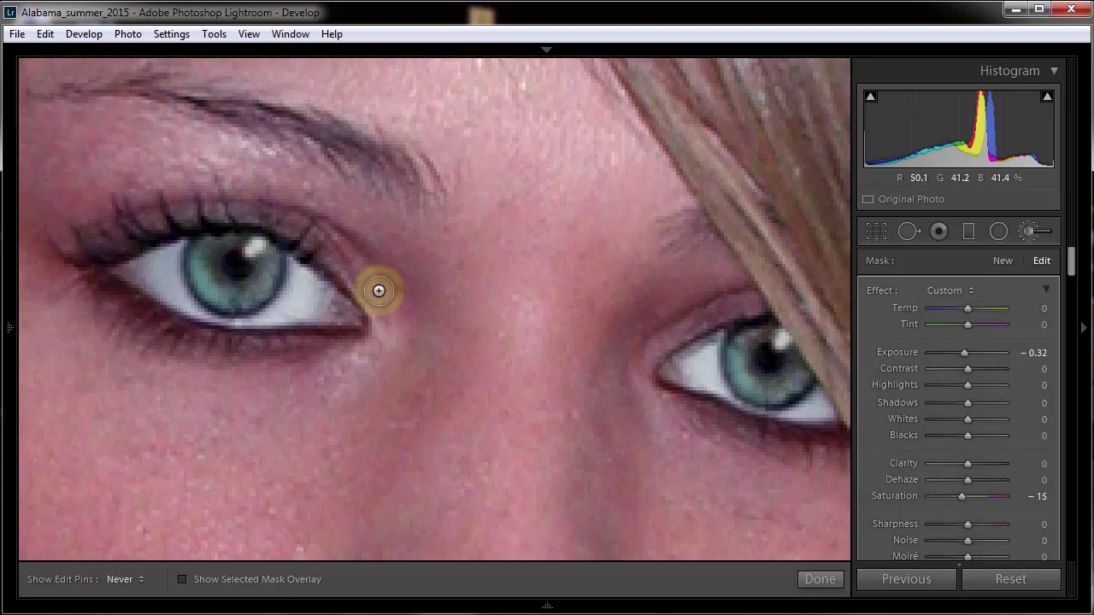
pyautogui.press('h')
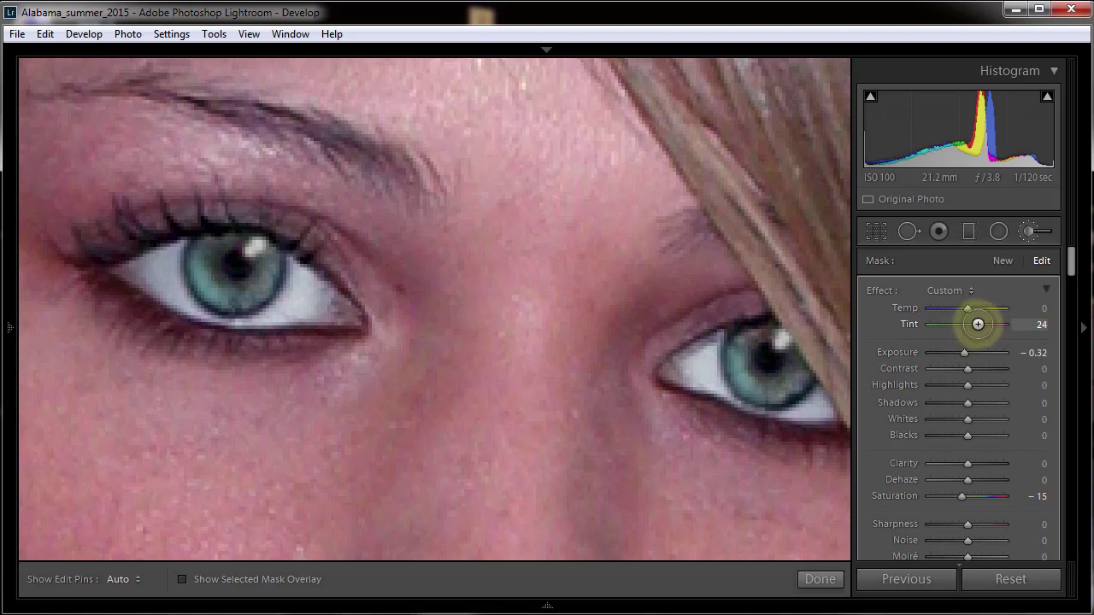
pyautogui.moveTo(978, 324); pyautogui.dragTo(983, 324)
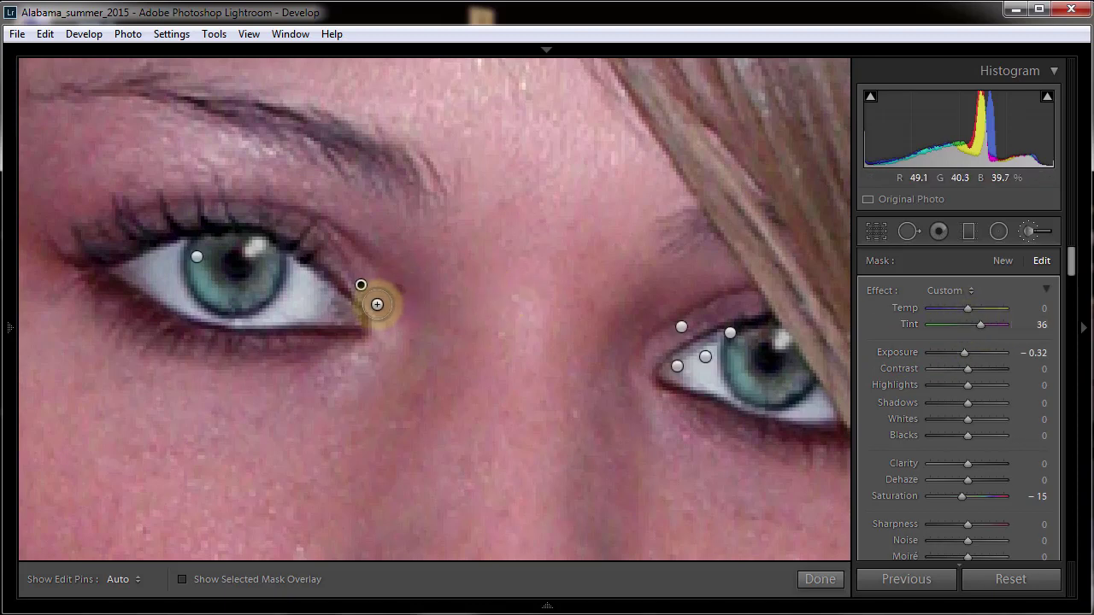
# Paint the tinted adjustment across the upper eyelid of the fully visible eye, from the inner corner over the lashes.
pyautogui.press('h')
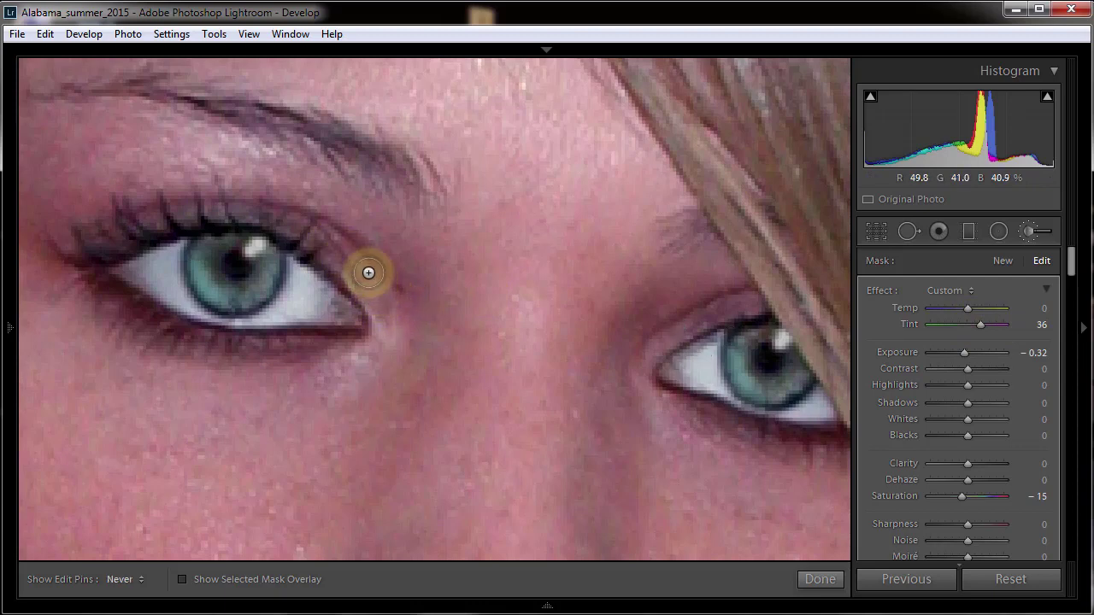
pyautogui.press('h')
pyautogui.press('h')
pyautogui.press('h')
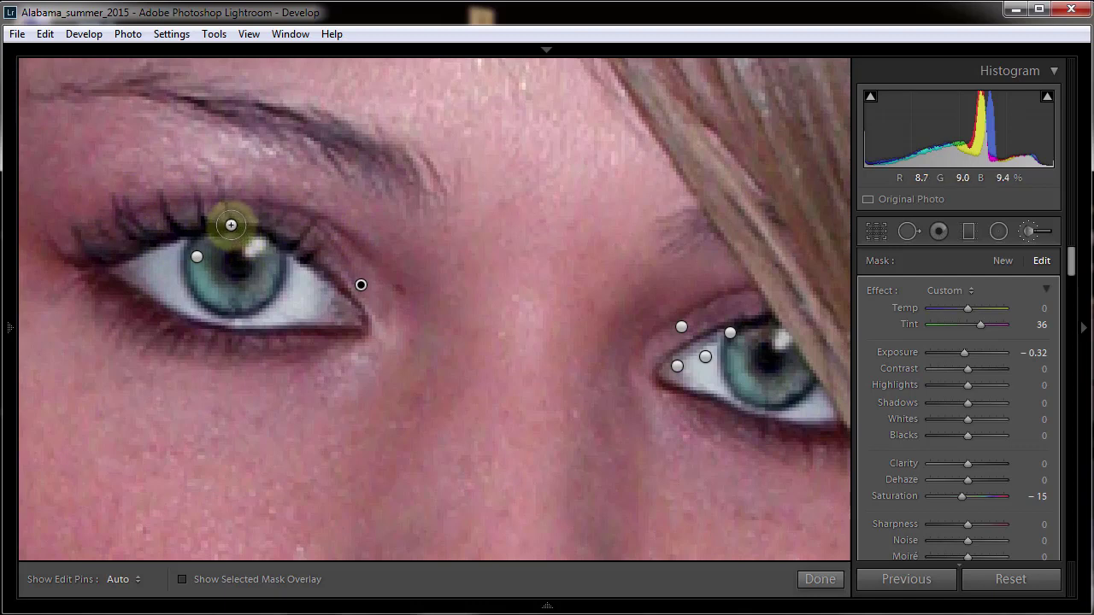
pyautogui.press('h')
pyautogui.press('h')
pyautogui.press('h')
pyautogui.press('h')
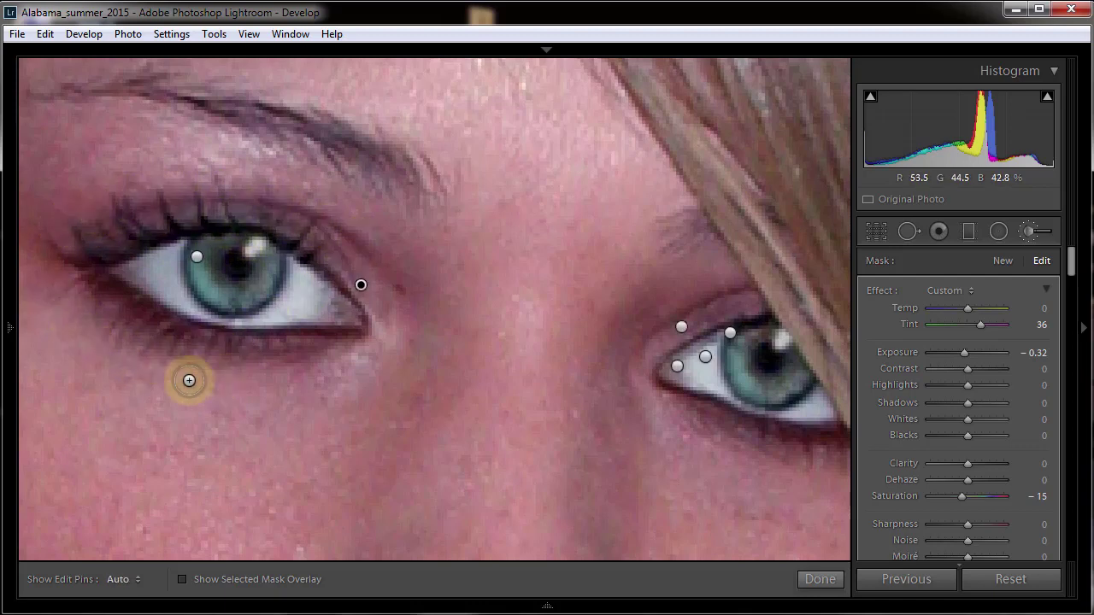
# Paint the tinted adjustment under the fully visible eye's lower lashes and around the lids of the hair-side eye.
pyautogui.press('h')
pyautogui.press('h')
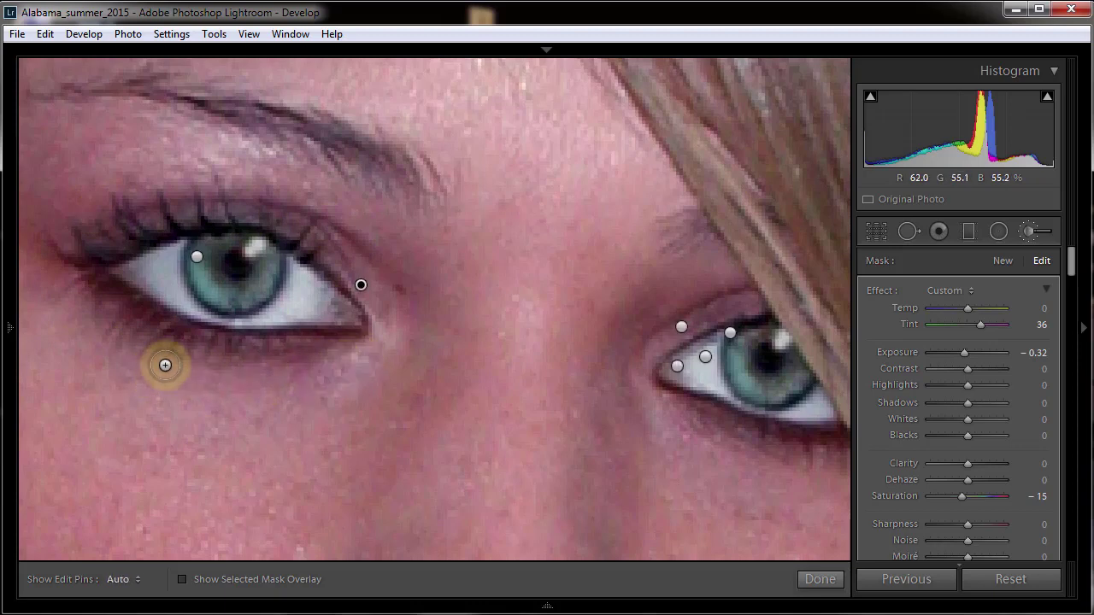
pyautogui.press('h')
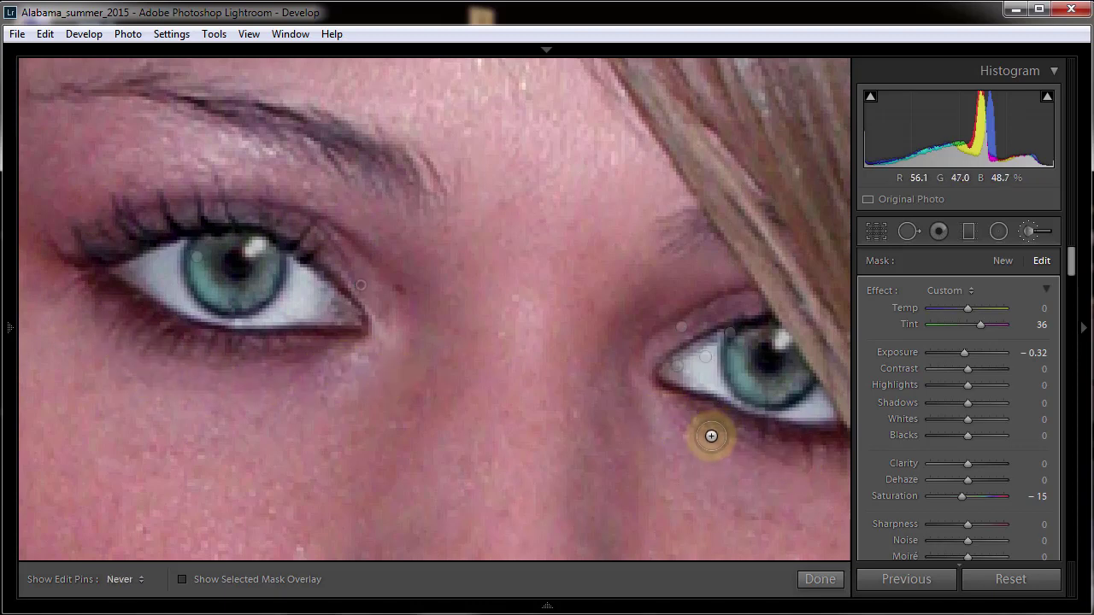
pyautogui.press('h')
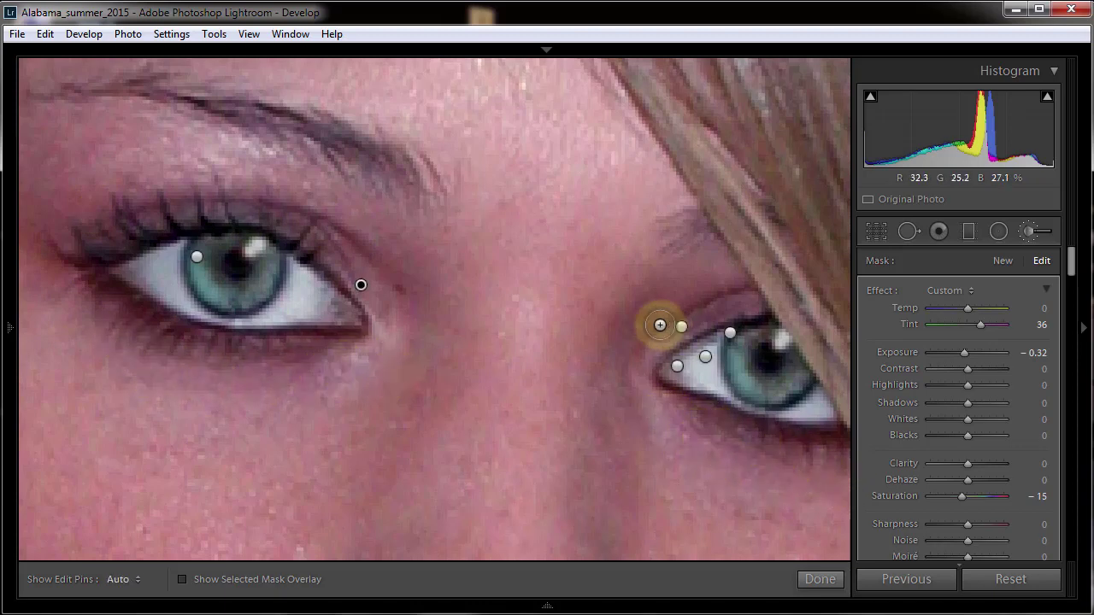
pyautogui.press('h')
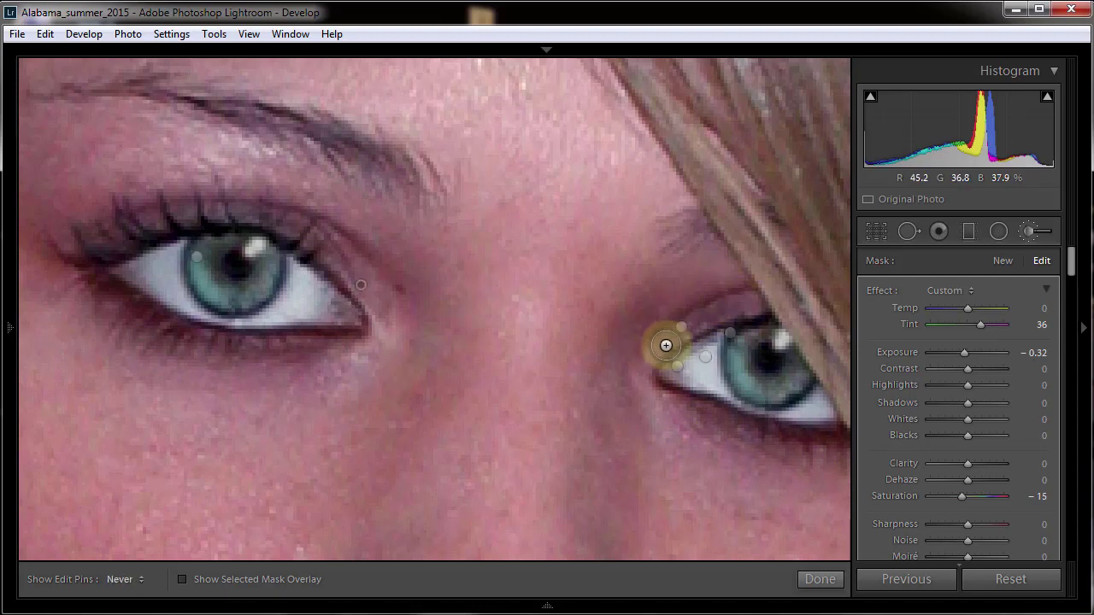
pyautogui.press('h')
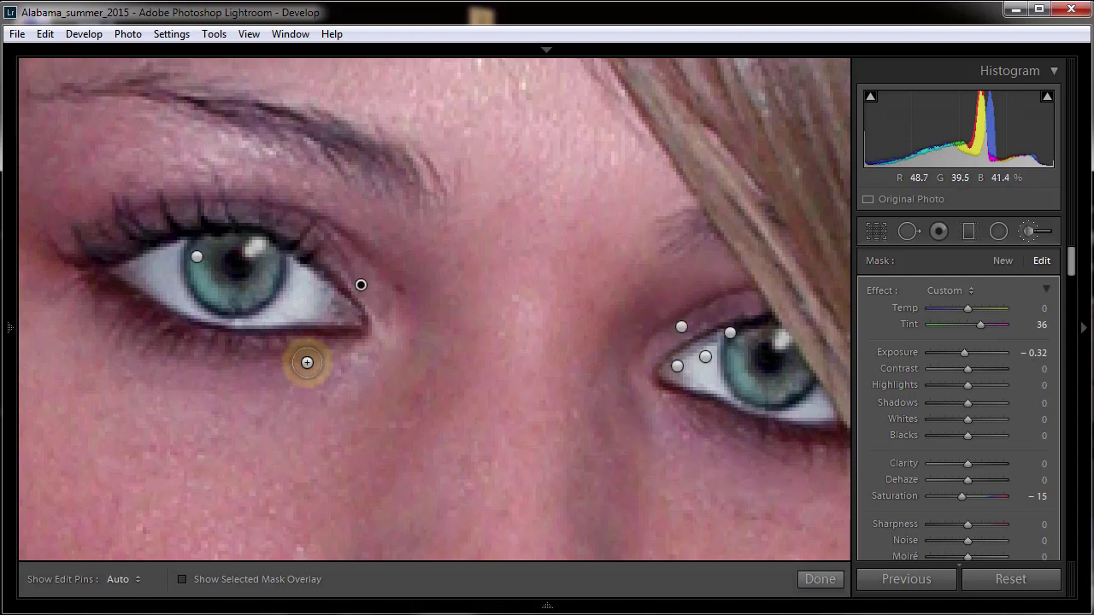
pyautogui.press('h')
pyautogui.press('h')
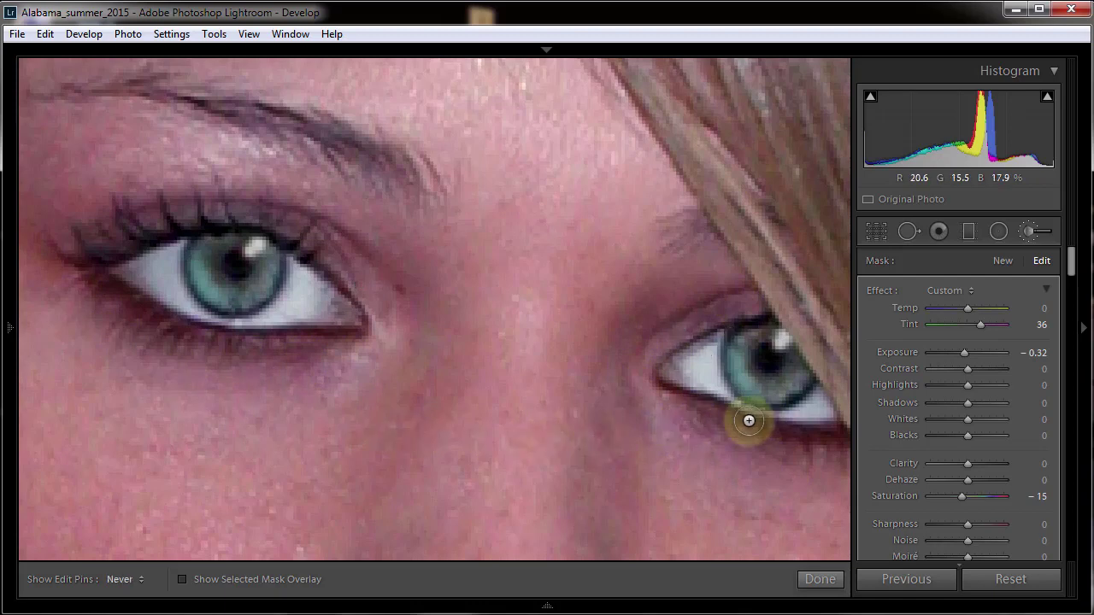
# Compare the eye close-up before and after the eyelid tinting.
pyautogui.press('\\')
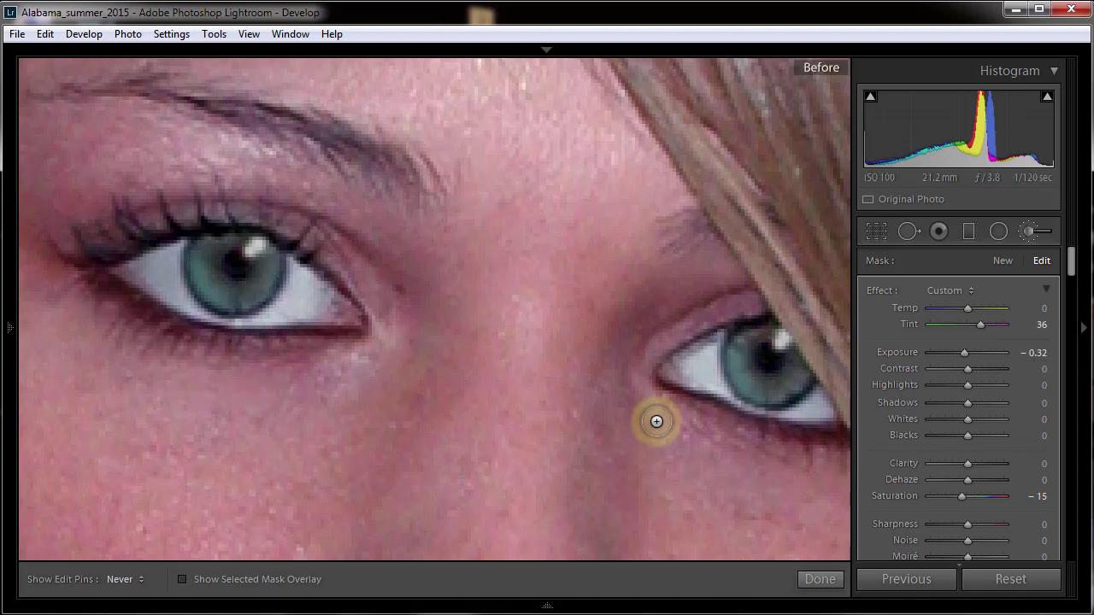
pyautogui.press('\\')
pyautogui.press('\\')
pyautogui.press('\\')
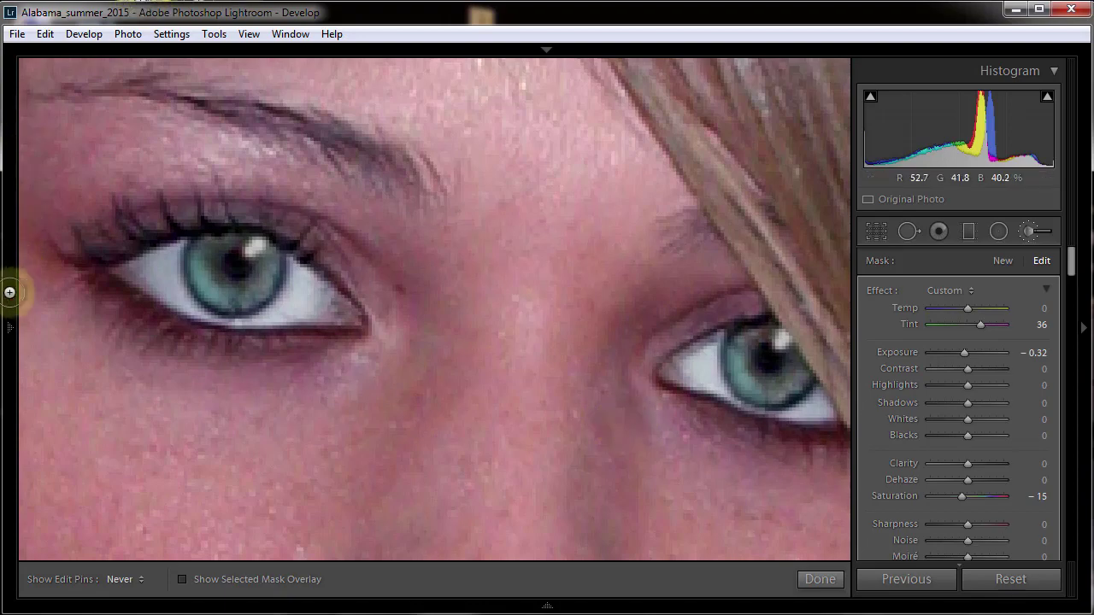
pyautogui.moveTo(12, 304)
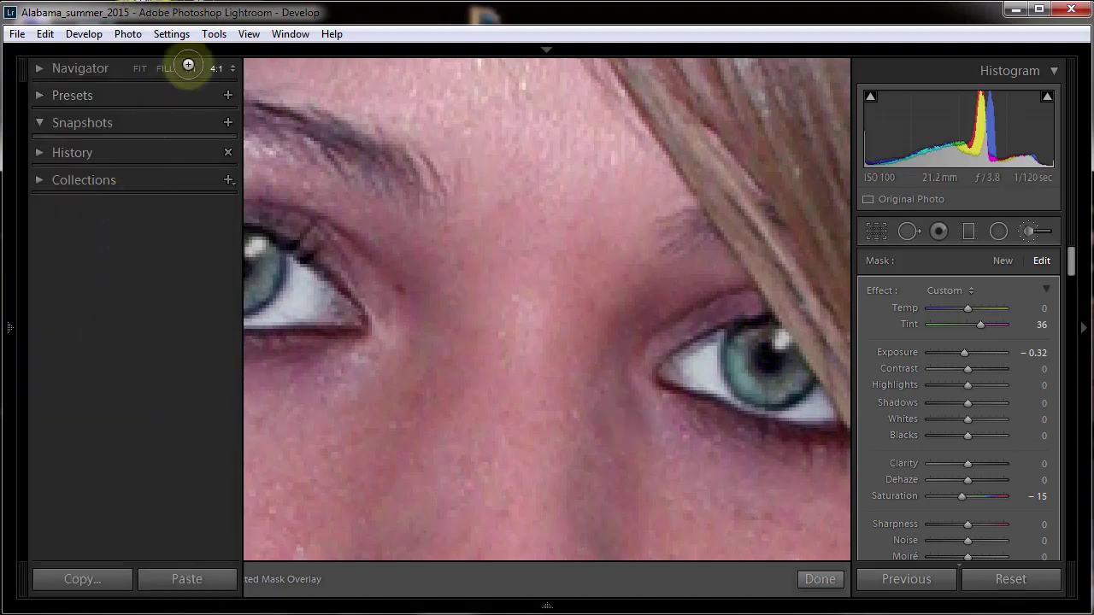
# Compare the whole portrait at 1:1 before and after the eye edits.
pyautogui.click(188, 66)
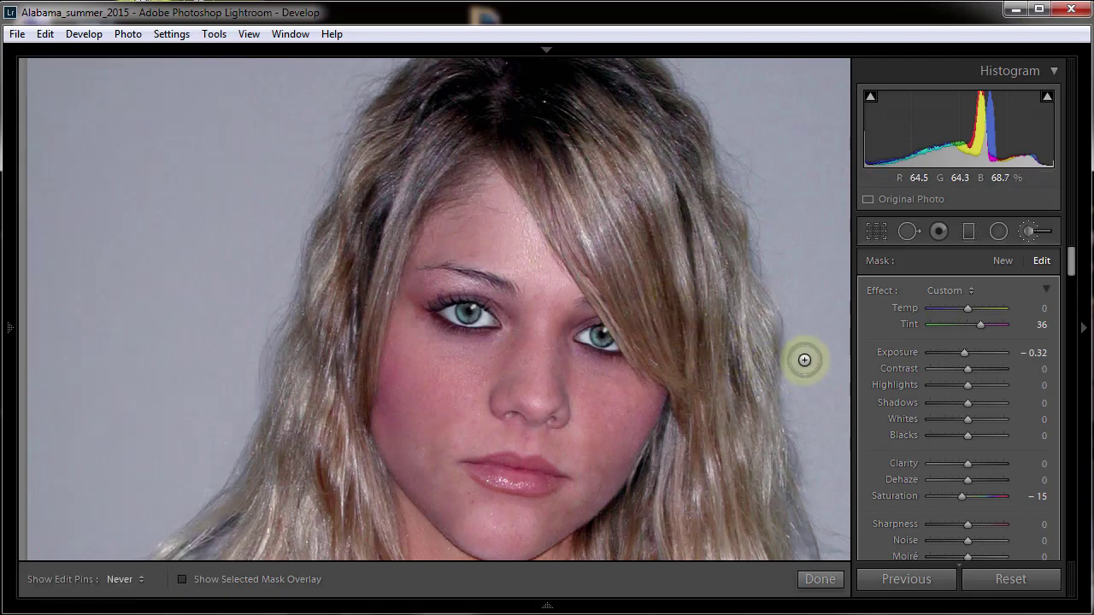
pyautogui.press('\\')
pyautogui.press('\\')
pyautogui.press('\\')
pyautogui.press('\\')
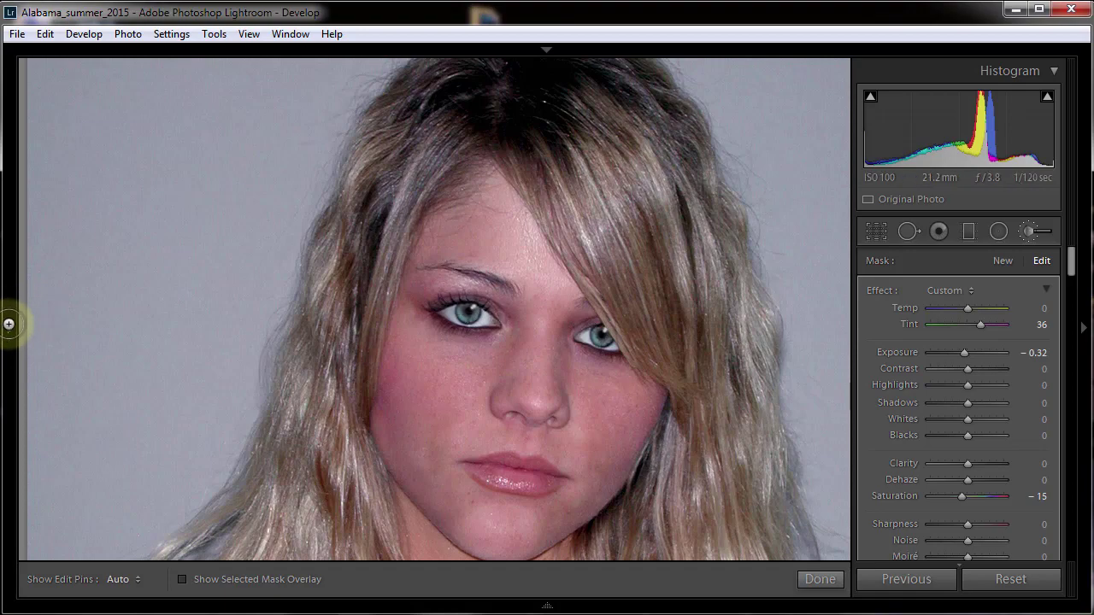
# Start a new brush adjustment for the eye close-up with Exposure −0.69 and Saturation reset to 0.
pyautogui.moveTo(10, 319)
pyautogui.click(215, 68)
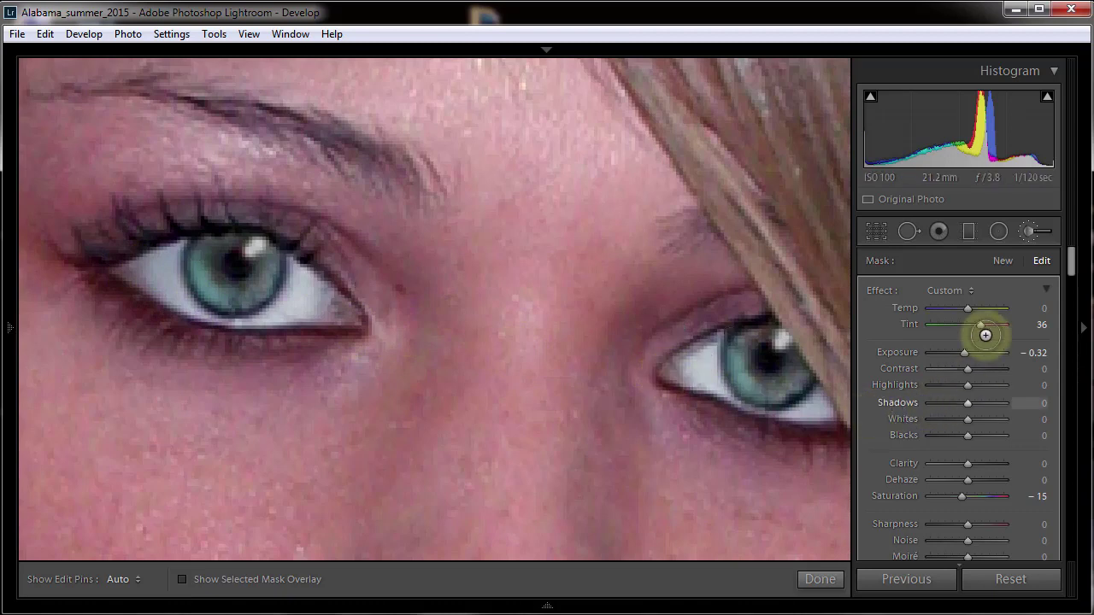
pyautogui.moveTo(328, 332); pyautogui.dragTo(324, 332)
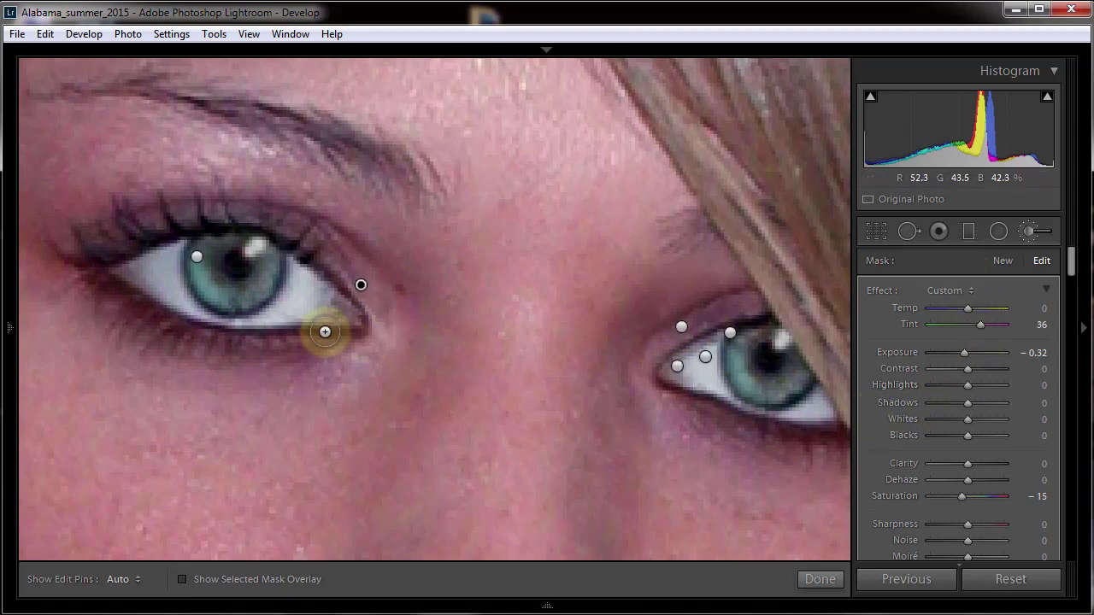
pyautogui.hotkey('ctrl', 'z')
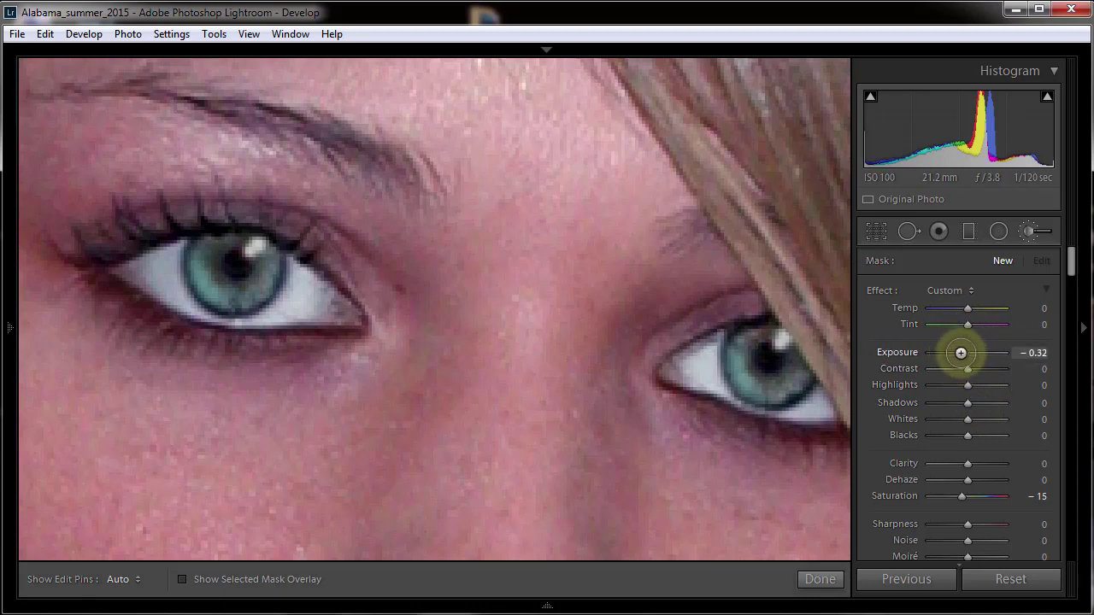
pyautogui.moveTo(963, 350); pyautogui.dragTo(958, 356)
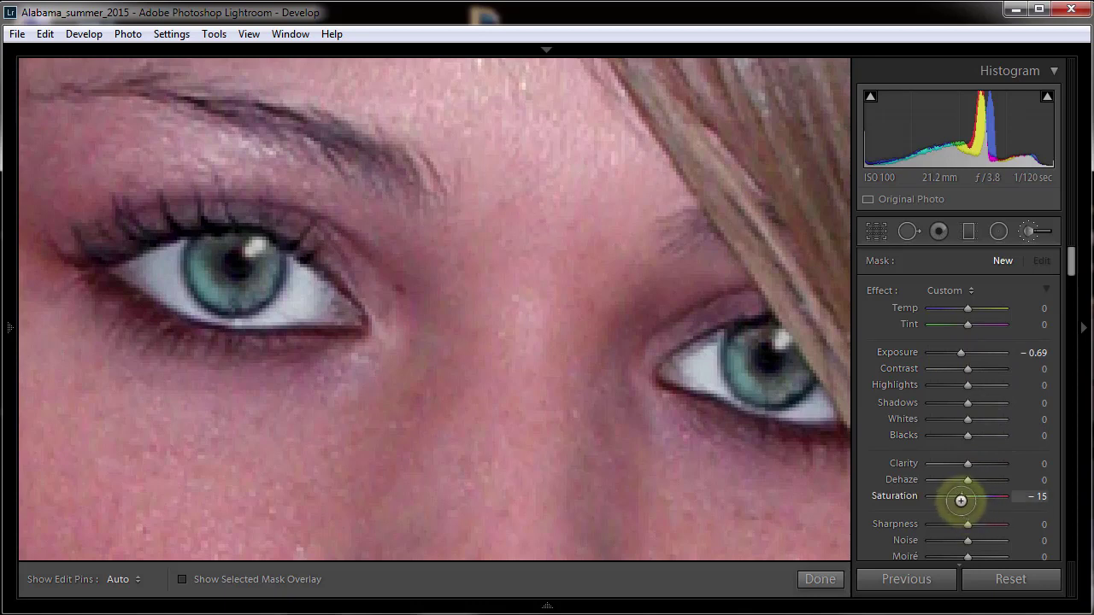
pyautogui.doubleClick(903, 495)
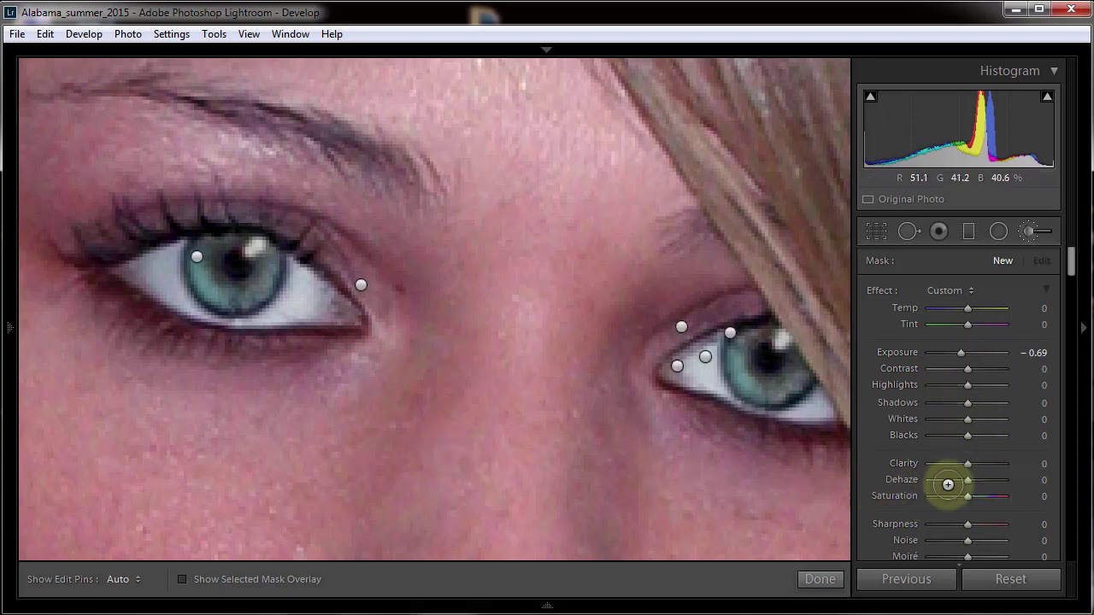
# Paint the darkening adjustment on both corners of the fully visible eye and along the lower lid of the hair-side eye.
pyautogui.click(134, 272)
pyautogui.moveTo(135, 271); pyautogui.dragTo(117, 264)
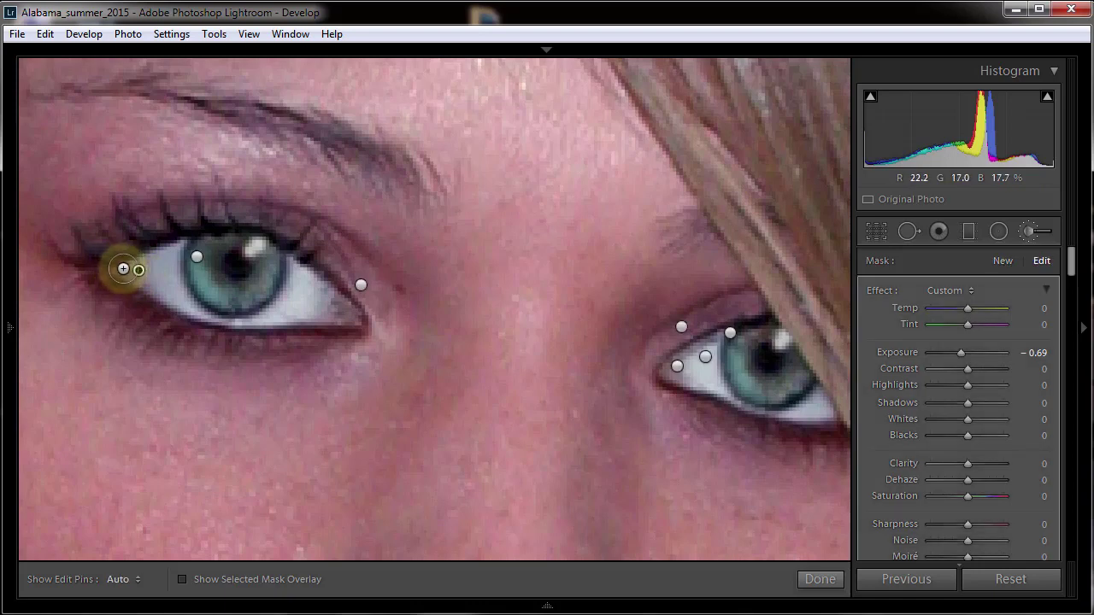
pyautogui.moveTo(340, 306); pyautogui.dragTo(354, 313)
pyautogui.moveTo(688, 385)
pyautogui.mouseDown()
pyautogui.moveTo(676, 366)
pyautogui.moveTo(663, 371)
pyautogui.moveTo(668, 404)
pyautogui.moveTo(684, 398)
pyautogui.moveTo(681, 357)
pyautogui.moveTo(659, 367)
pyautogui.moveTo(684, 371)
pyautogui.moveTo(674, 367)
pyautogui.moveTo(683, 357)
pyautogui.moveTo(744, 416)
pyautogui.moveTo(812, 433)
pyautogui.moveTo(772, 376)
pyautogui.moveTo(827, 405)
pyautogui.moveTo(827, 422)
pyautogui.mouseUp()
# Hide the edit pins and compare the eye close-up before and after the edits.
pyautogui.press('h')
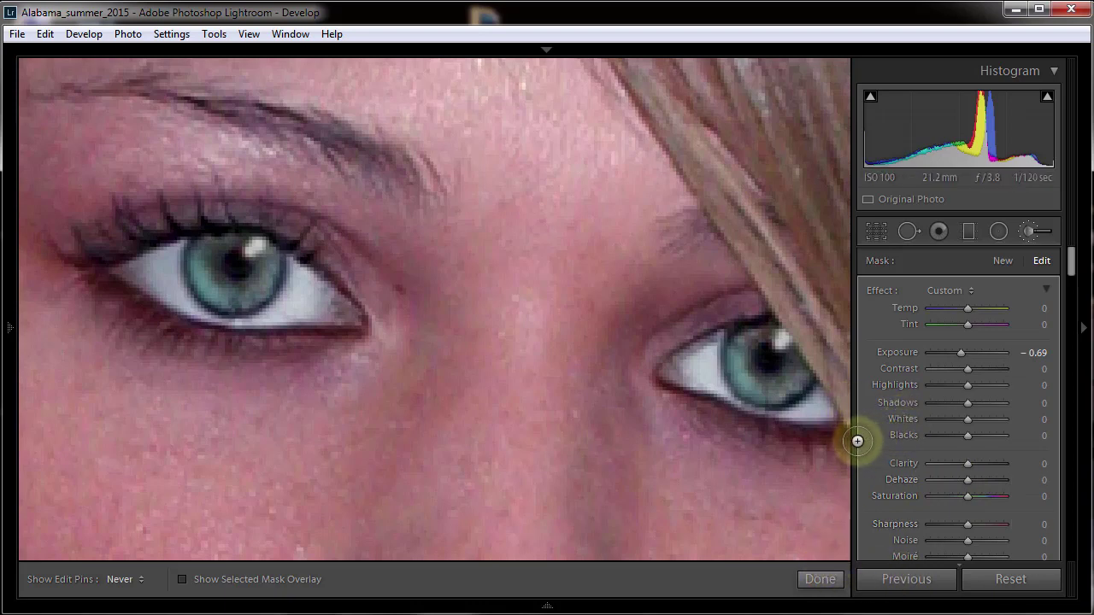
pyautogui.press('\\')
pyautogui.press('\\')
pyautogui.press('\\')
pyautogui.press('\\')
pyautogui.press('\\')
pyautogui.press('\\')
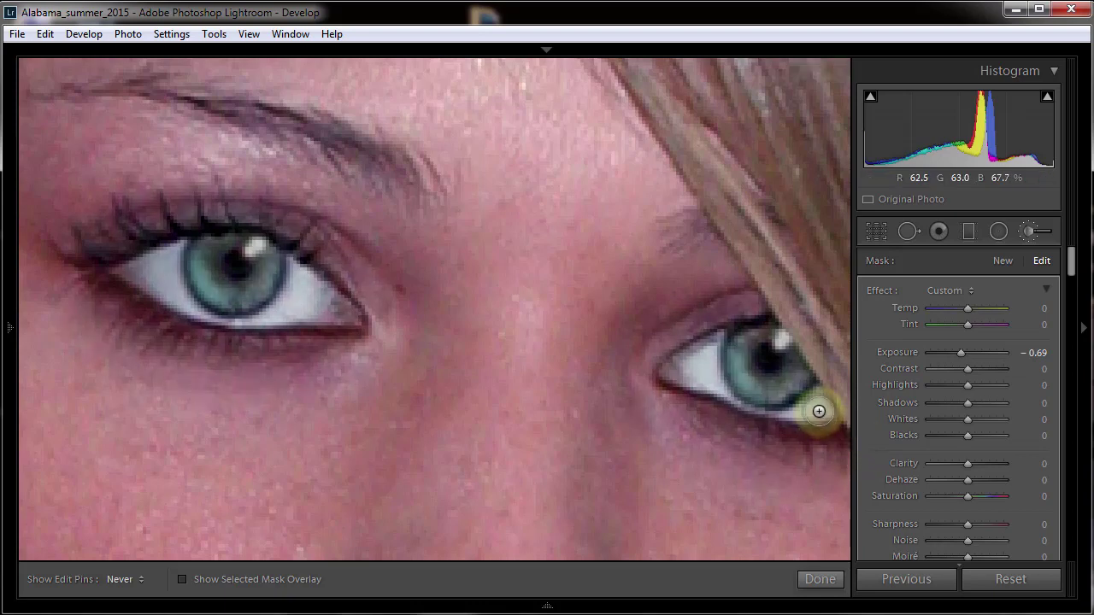
# View the whole face at 1:1 and compare it before and after, checking where the edit pins sit.
pyautogui.moveTo(9, 324)
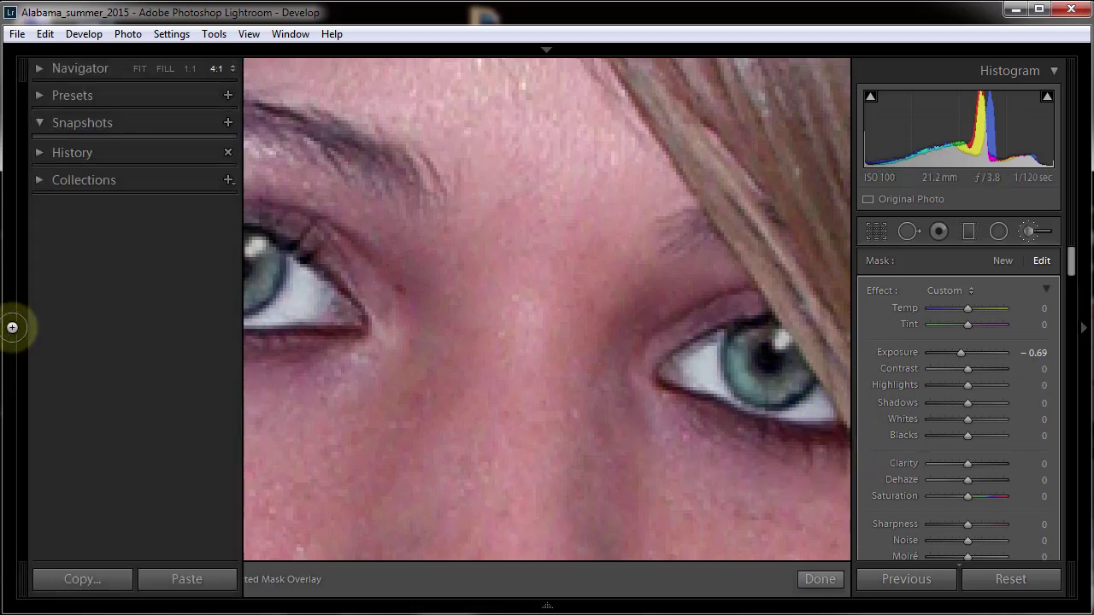
pyautogui.click(190, 69)
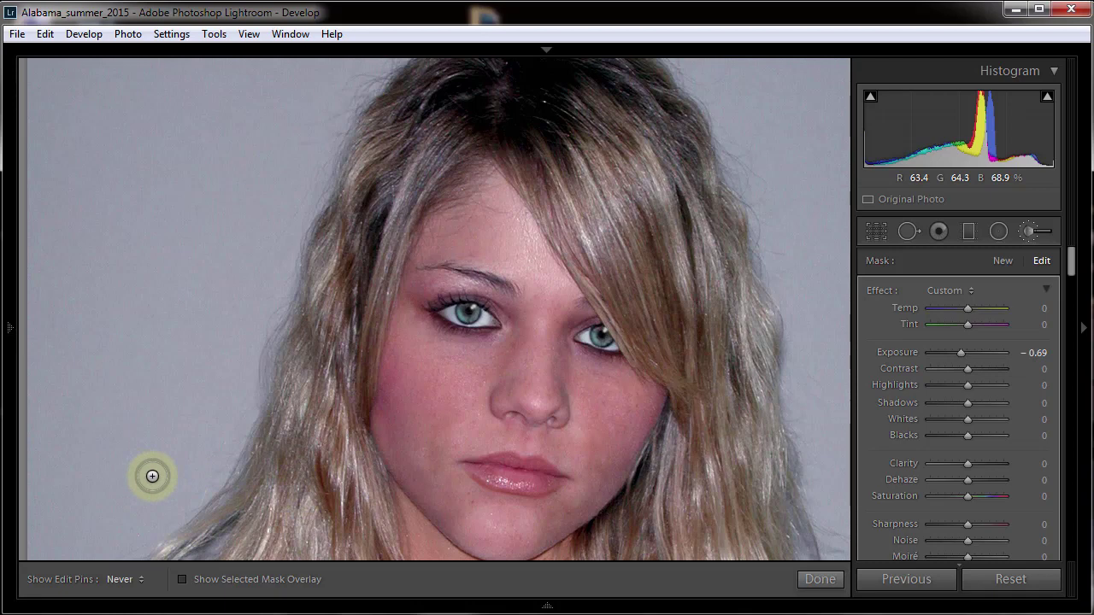
pyautogui.press('\\')
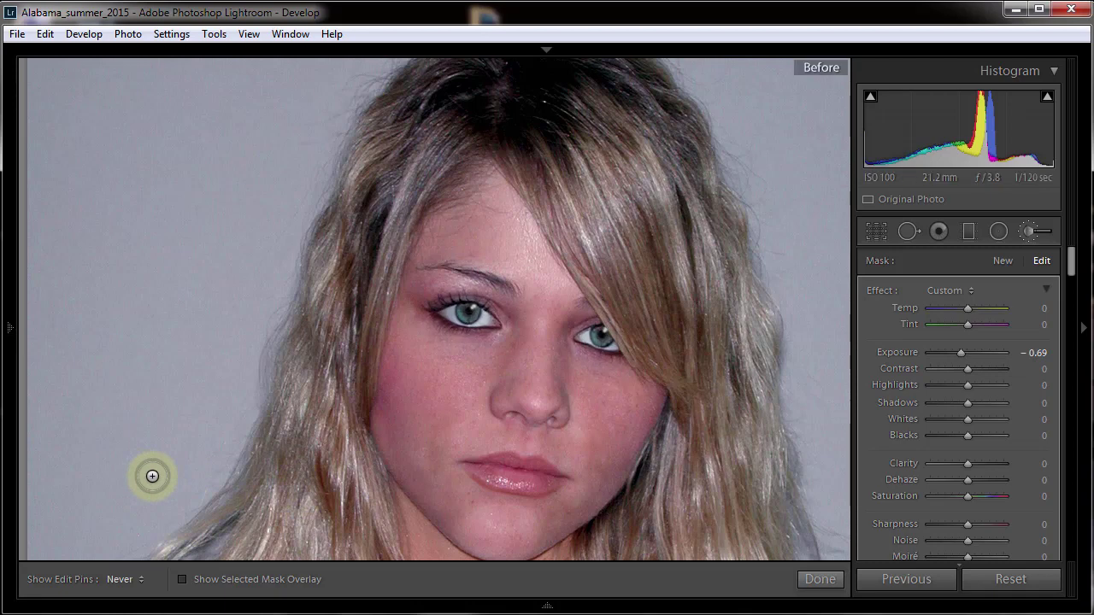
pyautogui.press('\\')
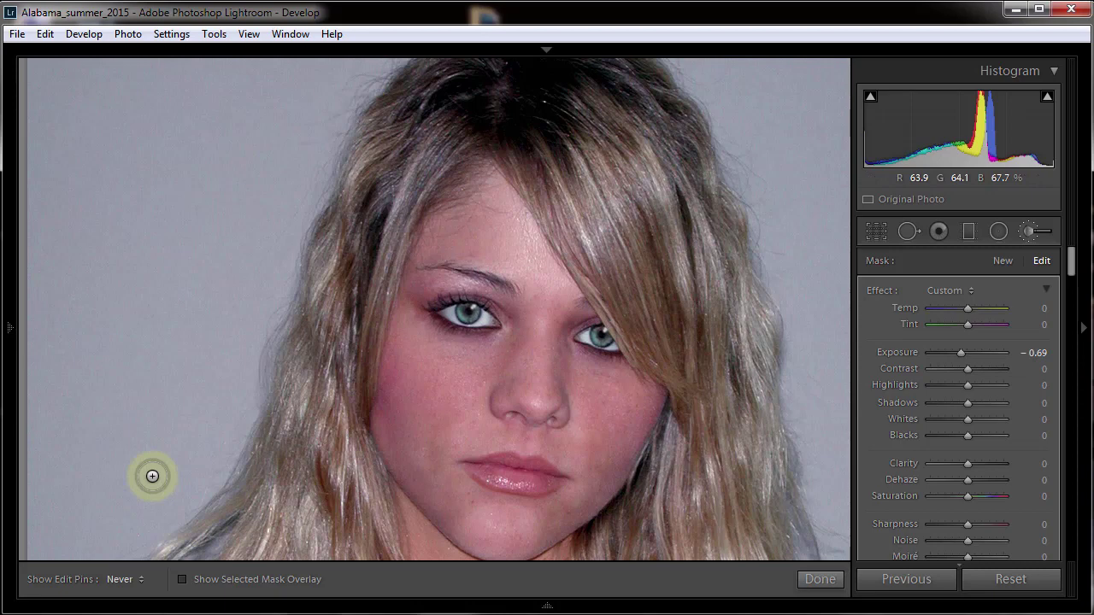
pyautogui.press('h')
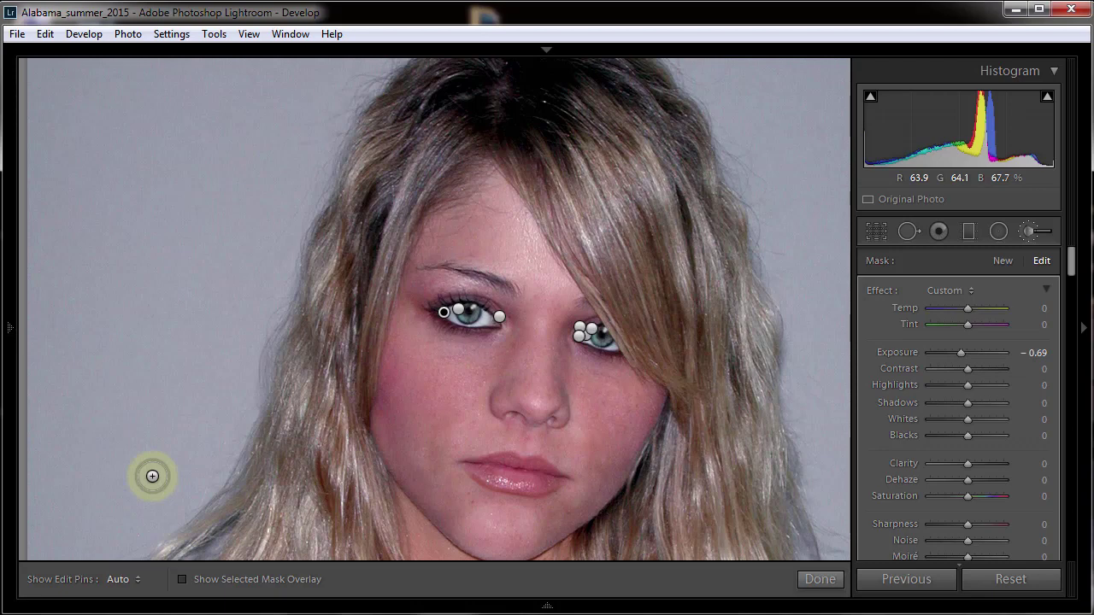
pyautogui.press('h')
pyautogui.press('\\')
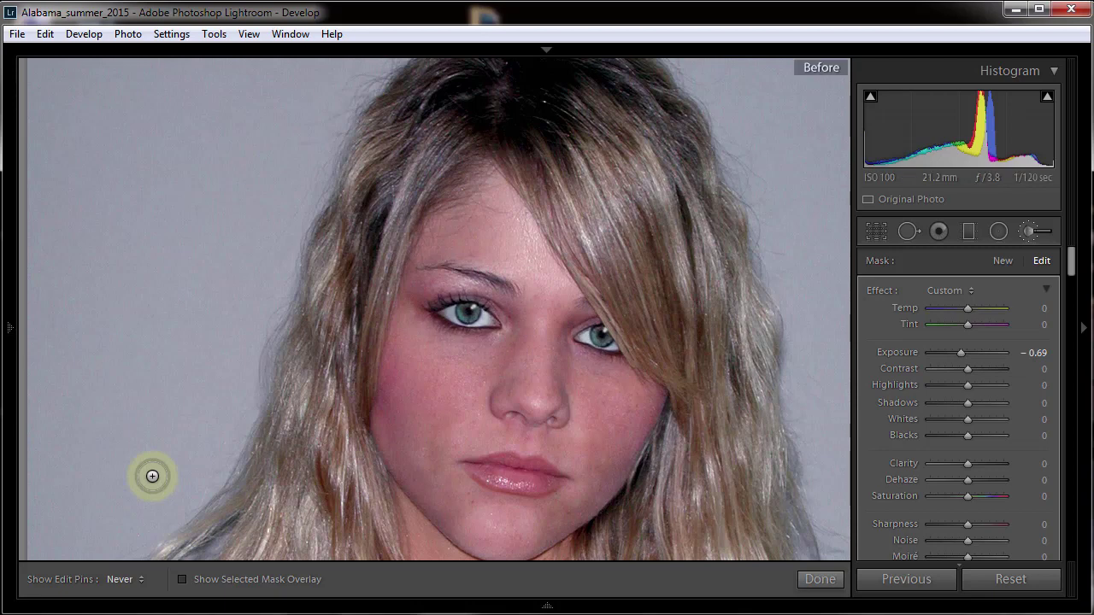
pyautogui.press('\\')
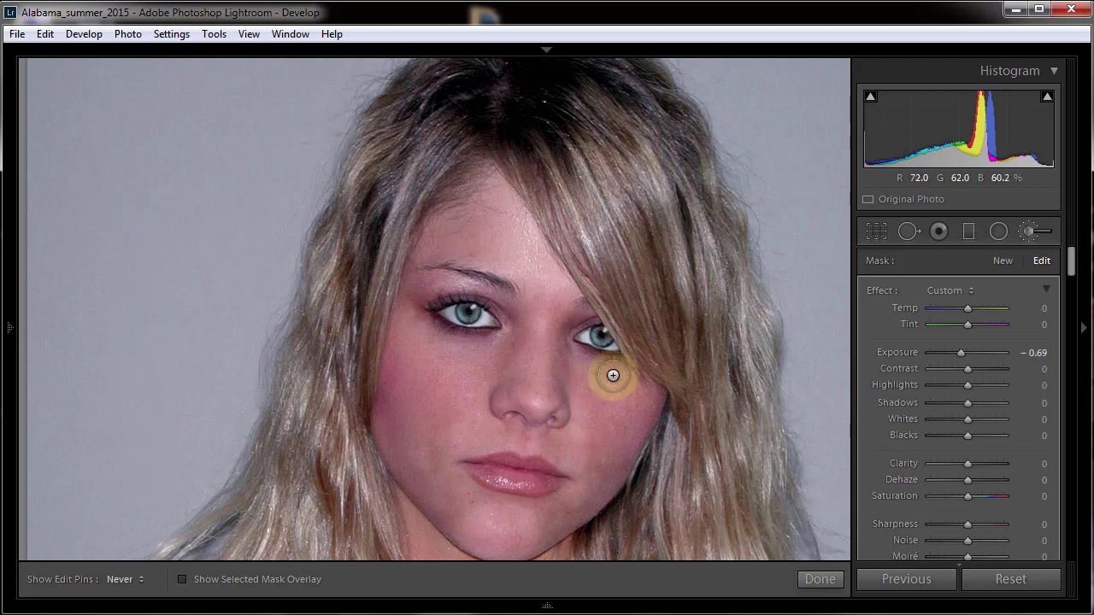
# Show the edit pins and inspect the eyelid tint adjustment and the hair-side eye's lid adjustment.
pyautogui.press('h')
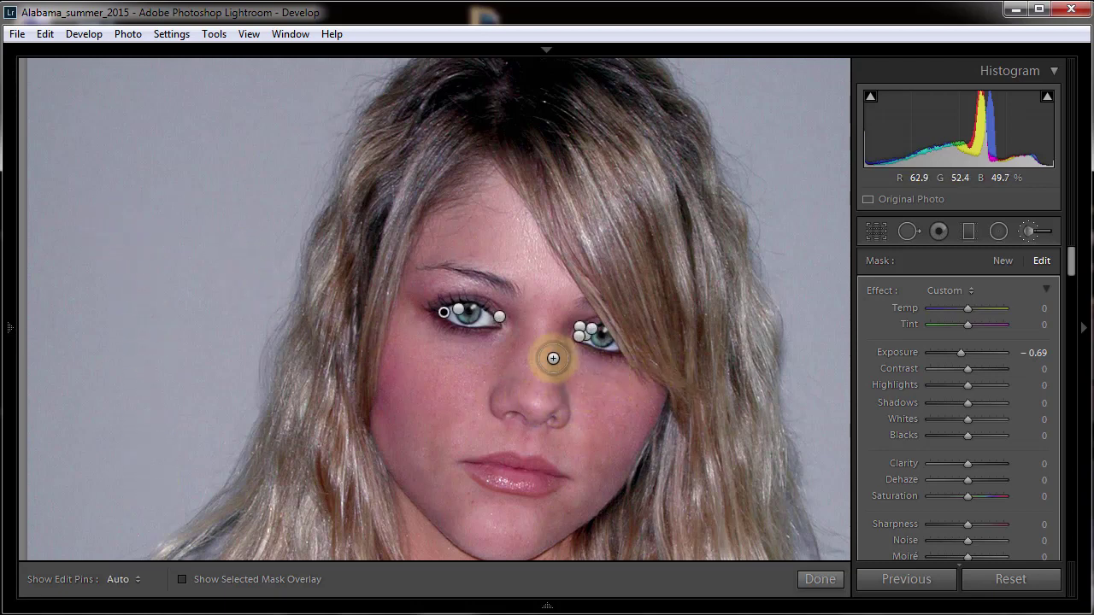
pyautogui.click(499, 317)
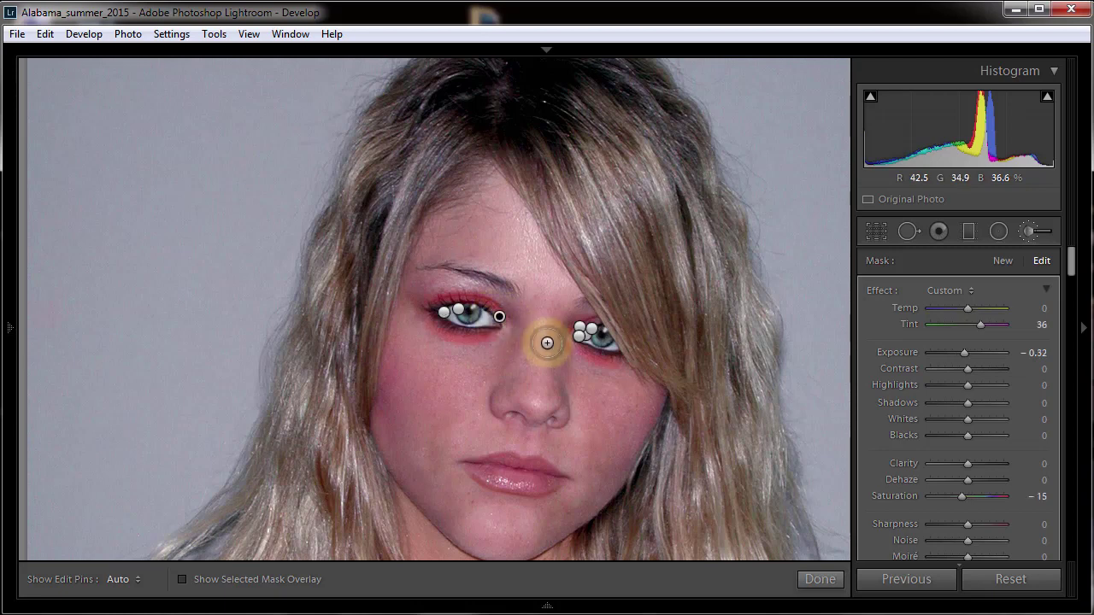
pyautogui.moveTo(594, 329)
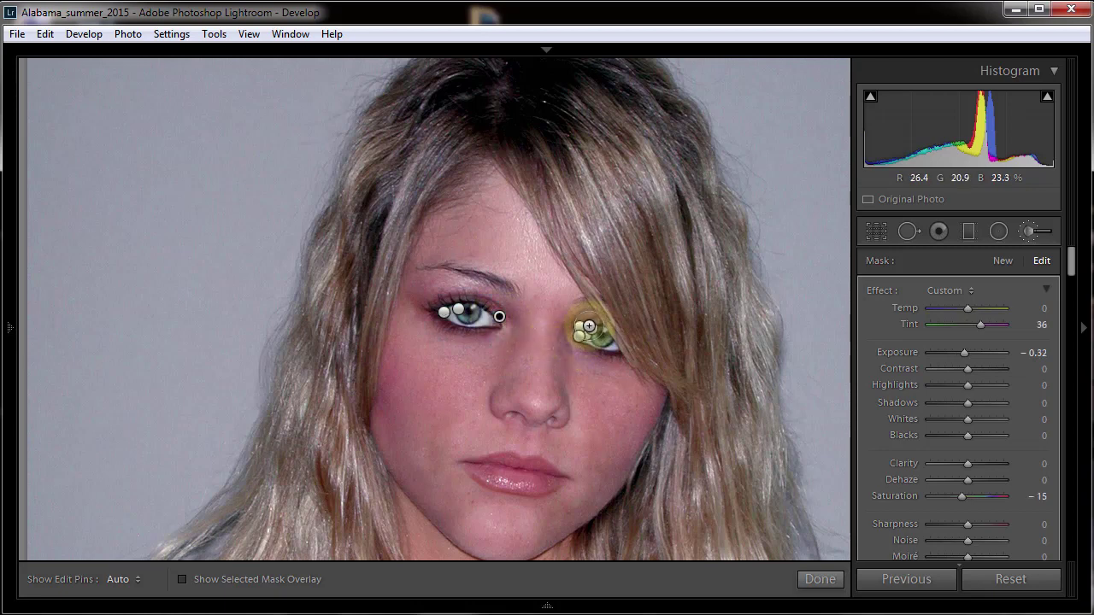
pyautogui.click(582, 326)
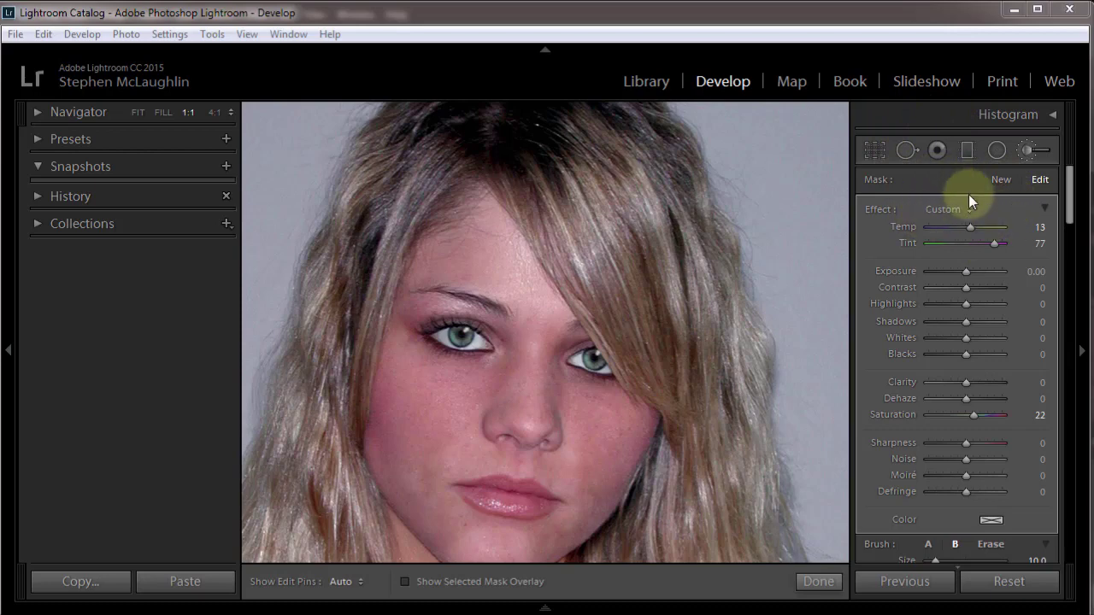
pyautogui.click(1042, 210)
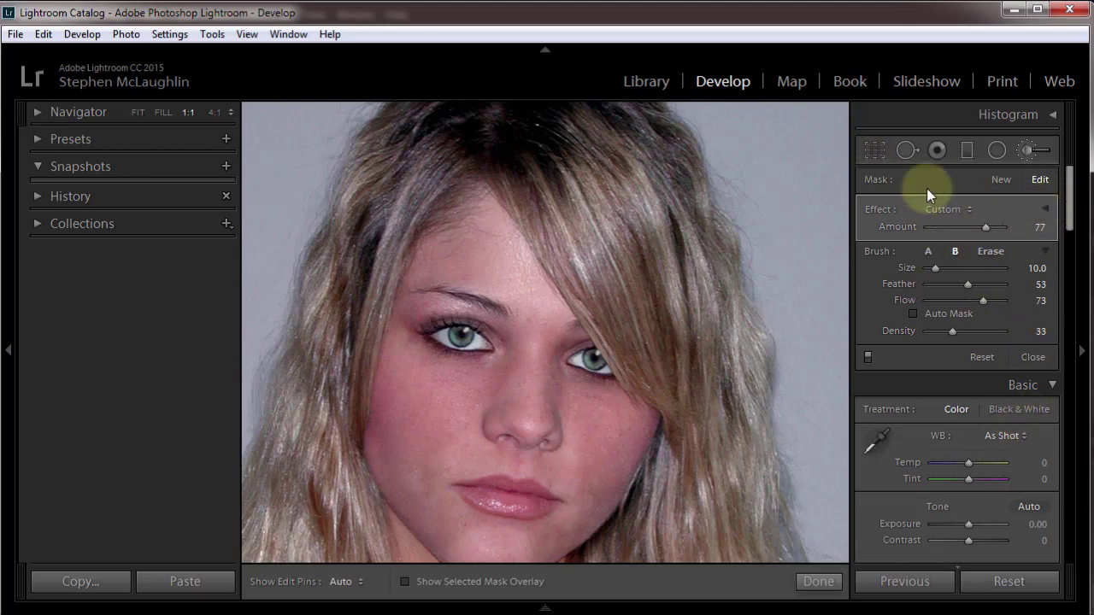
pyautogui.click(1045, 209)
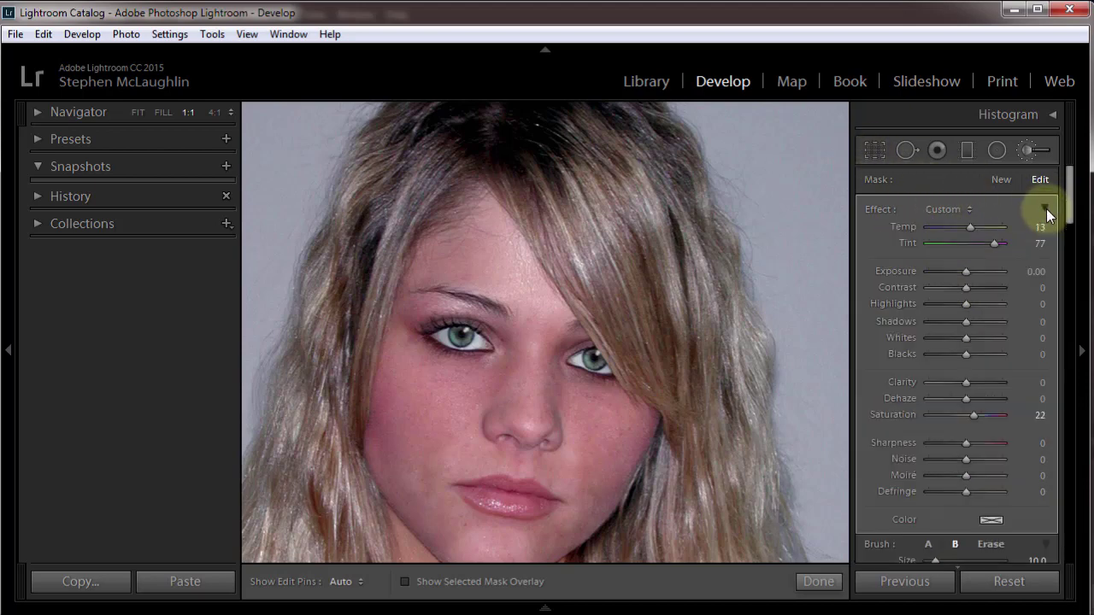
pyautogui.click(970, 206)
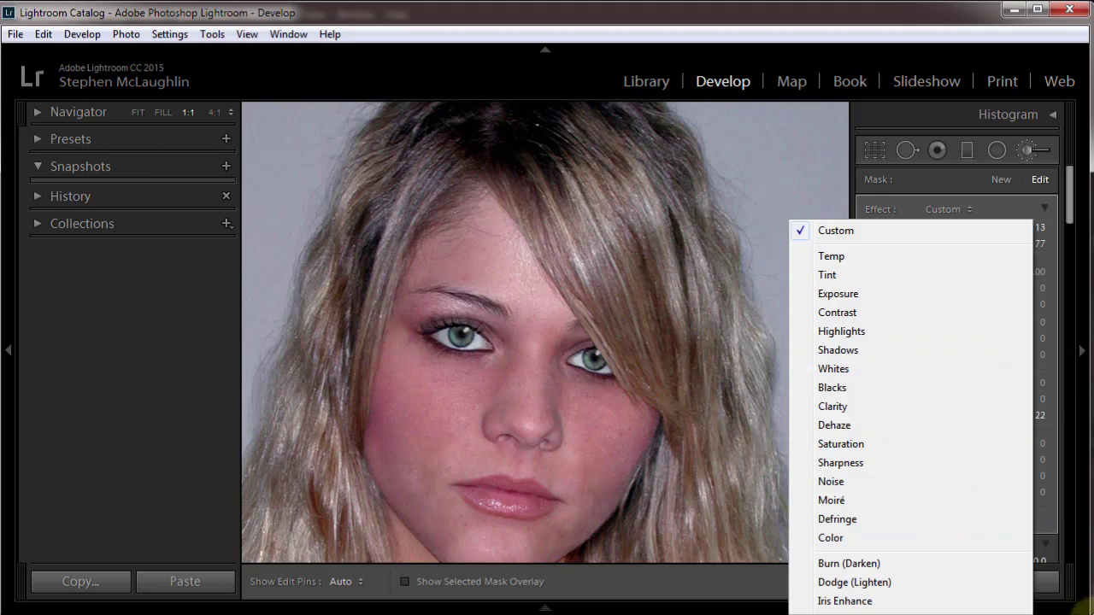
pyautogui.press('Escape')
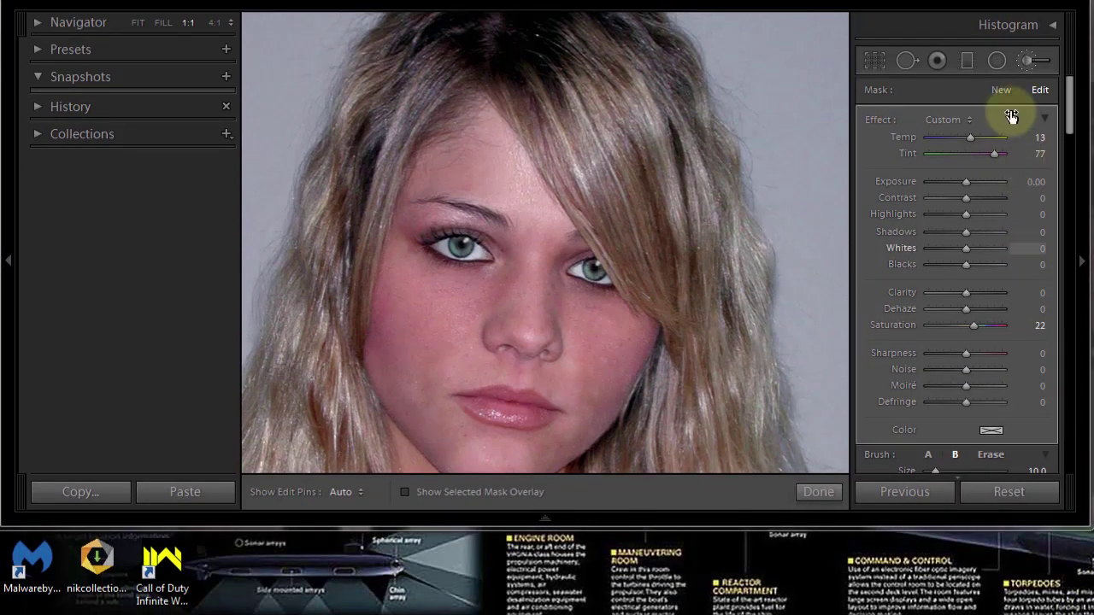
# Apply the Soften Skin effect preset to the selected adjustment below the fully visible eye and hide the edit pins.
pyautogui.click(970, 119)
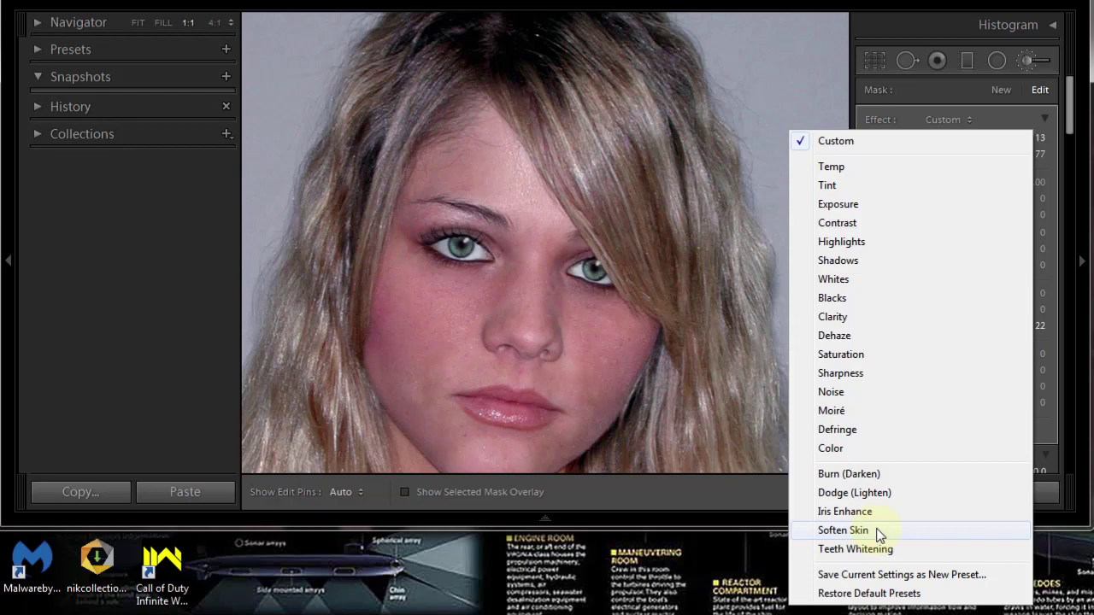
pyautogui.click(879, 532)
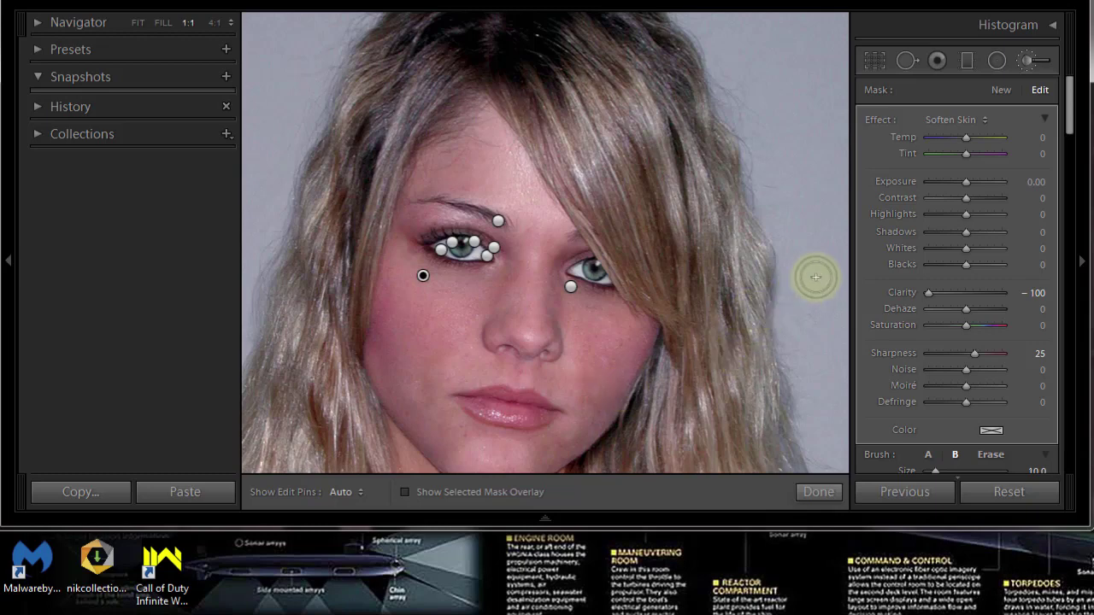
pyautogui.press('h')
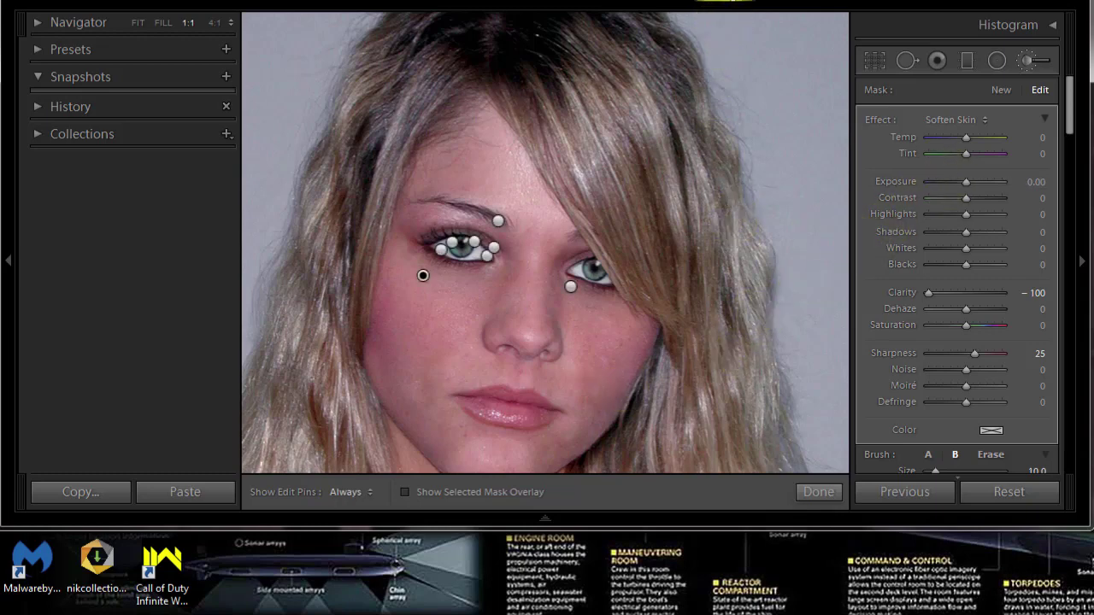
pyautogui.press('h')
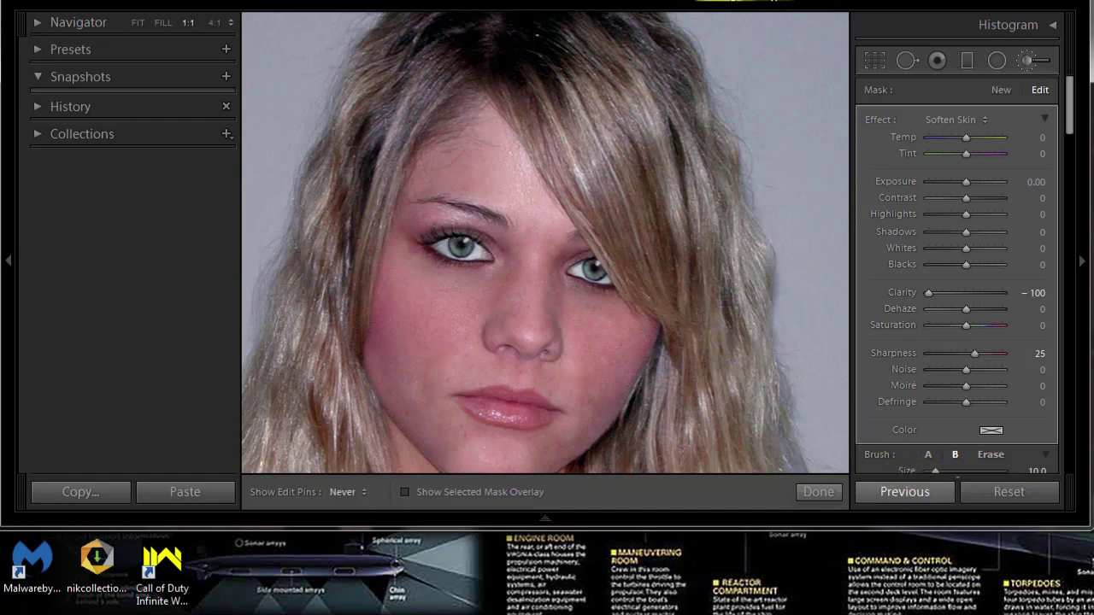
# Set the brush Flow to 100 and Size to 26, and compare the cheek close-up before and after.
pyautogui.scroll(-3, 957, 384)
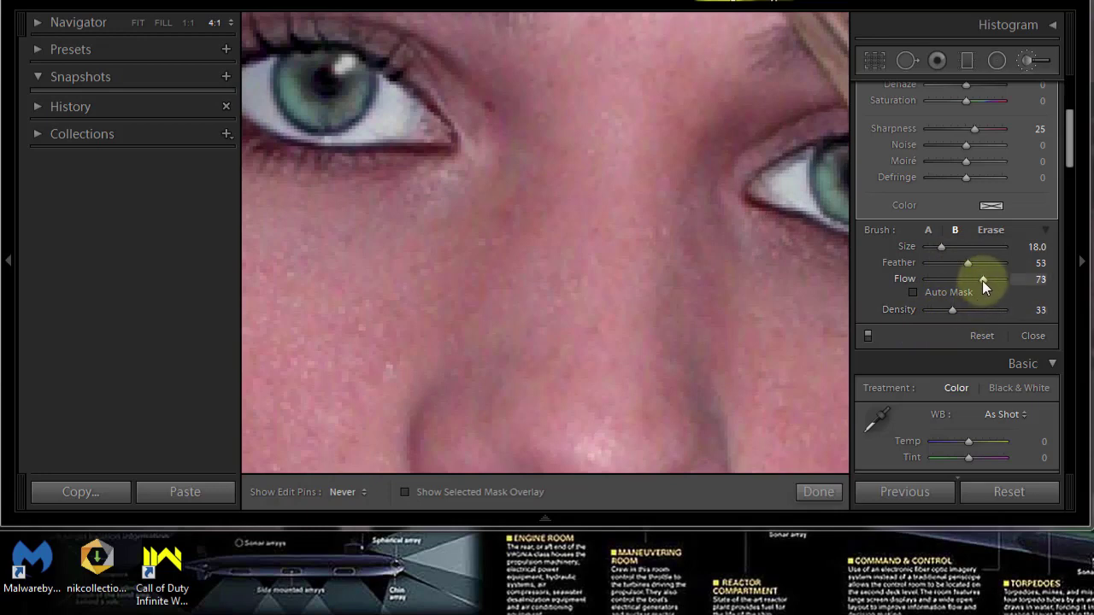
pyautogui.moveTo(985, 278); pyautogui.dragTo(1013, 279)
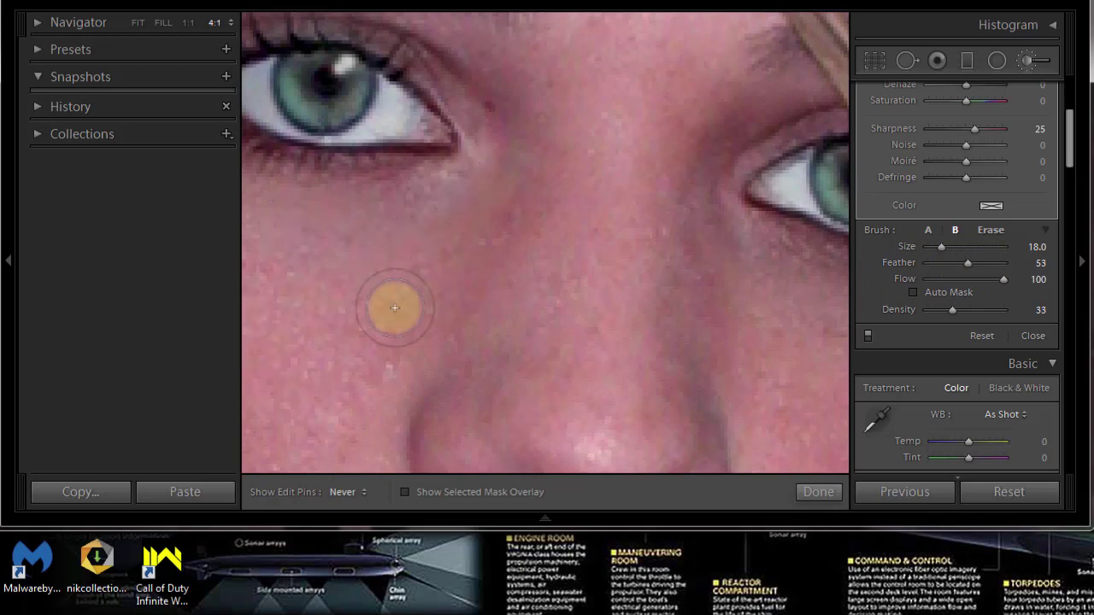
pyautogui.moveTo(415, 317); pyautogui.dragTo(598, 269)
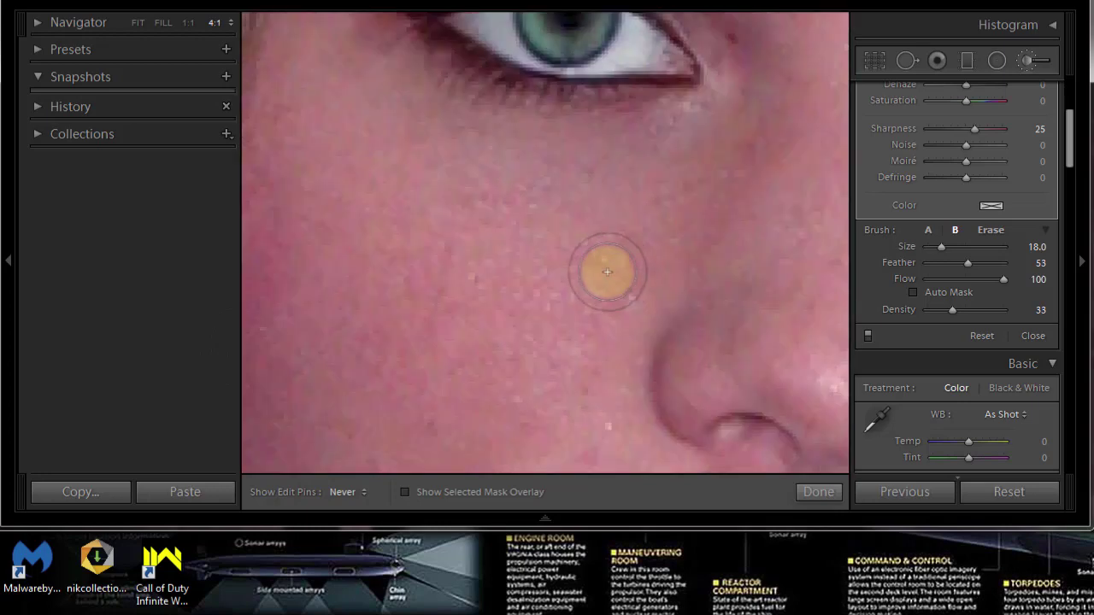
pyautogui.press('\\')
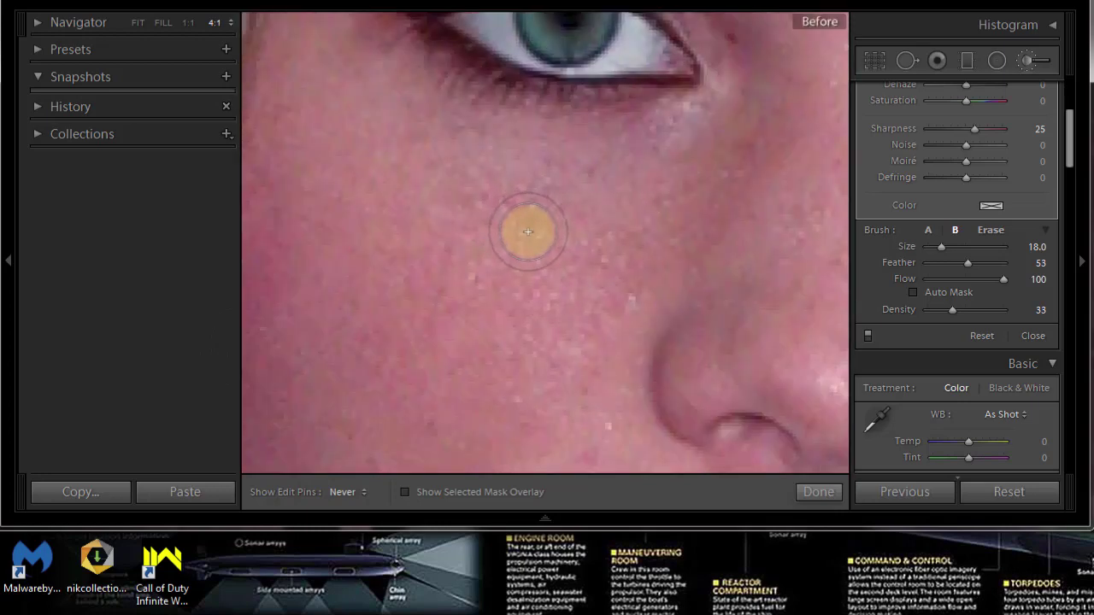
pyautogui.press('\\')
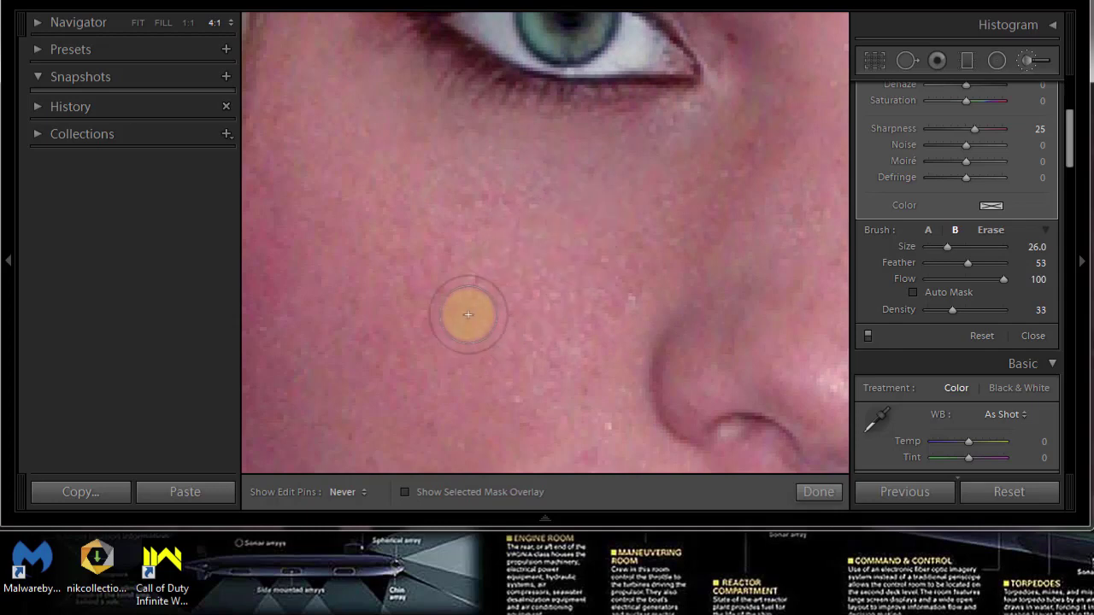
pyautogui.scroll(1, 359, 310)
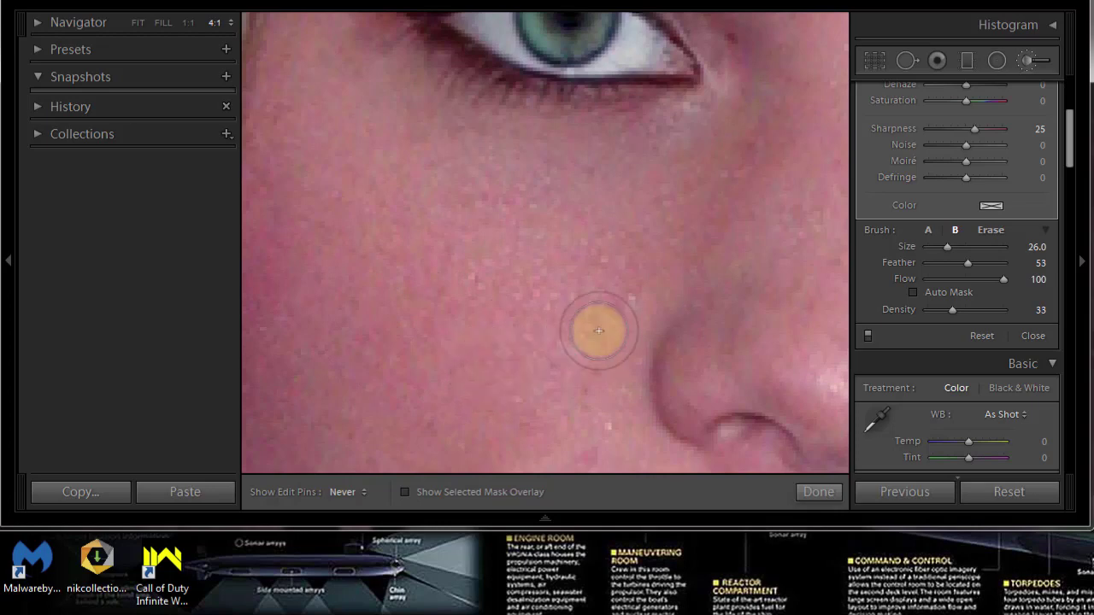
# Compare the cheek before and after at 4:1 and review the Soften Skin slider values.
pyautogui.press('\\')
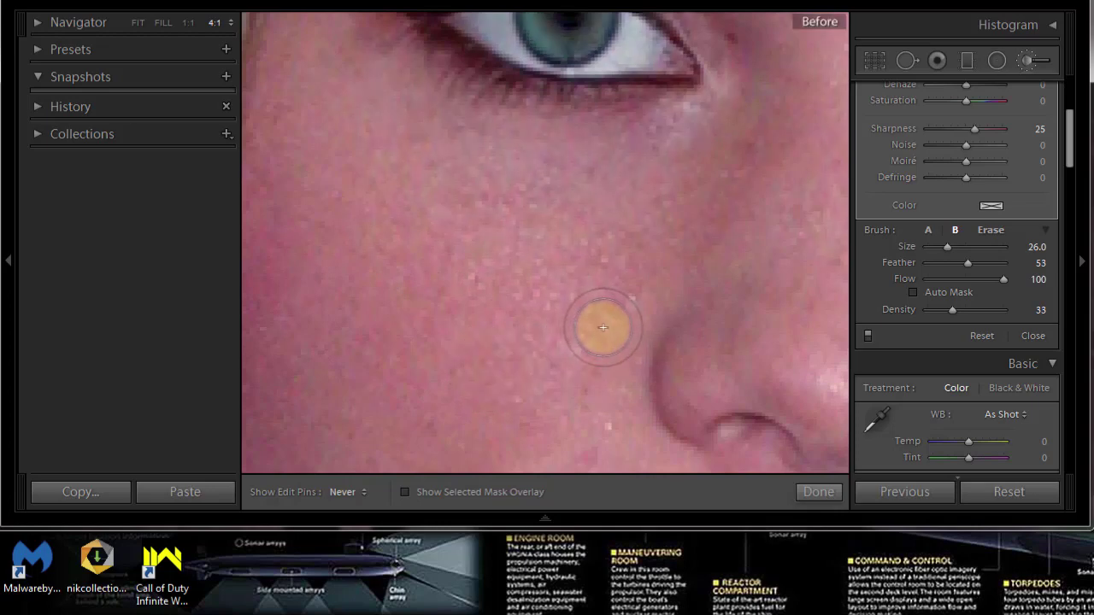
pyautogui.press('\\')
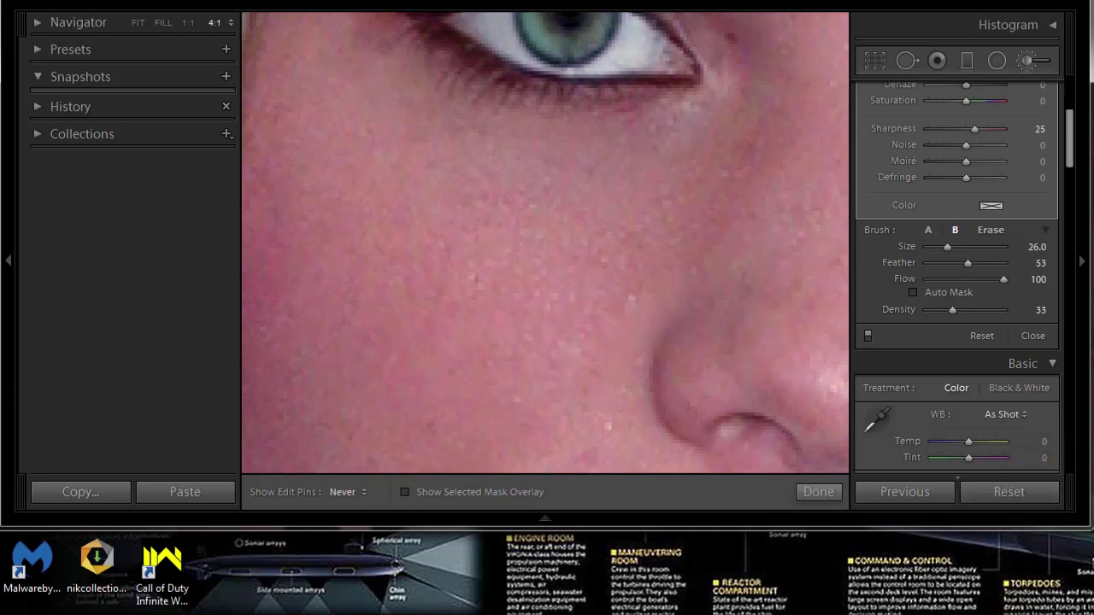
pyautogui.scroll(5, 957, 274)
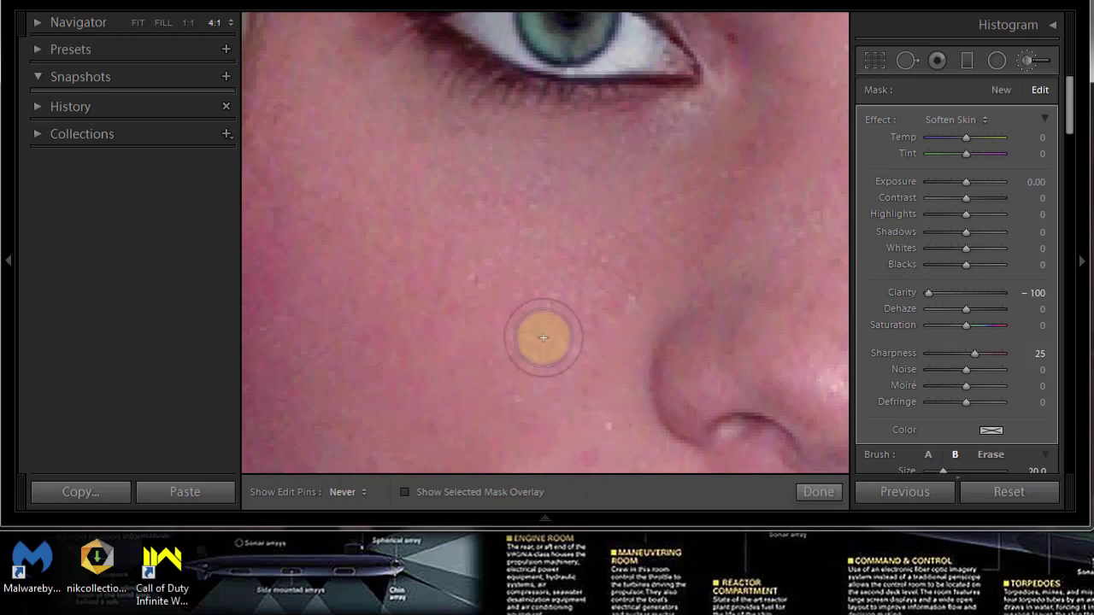
pyautogui.scroll(1, 567, 287)
pyautogui.scroll(3, 582, 274)
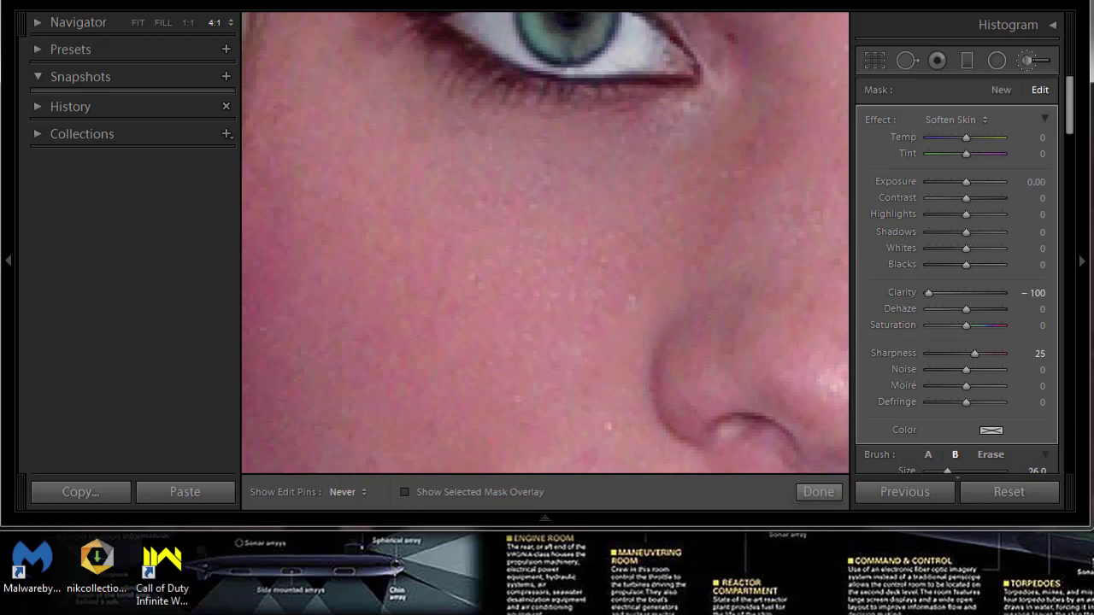
# Set the brush Density to 55 and compare the softened cheek before and after.
pyautogui.scroll(-5, 977, 479)
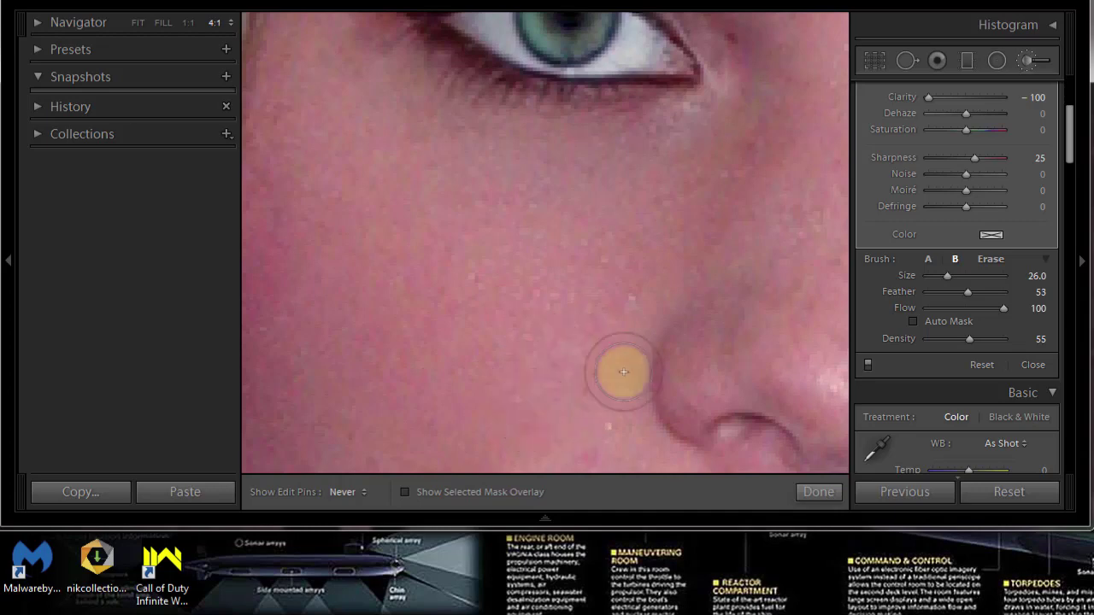
pyautogui.press('\\')
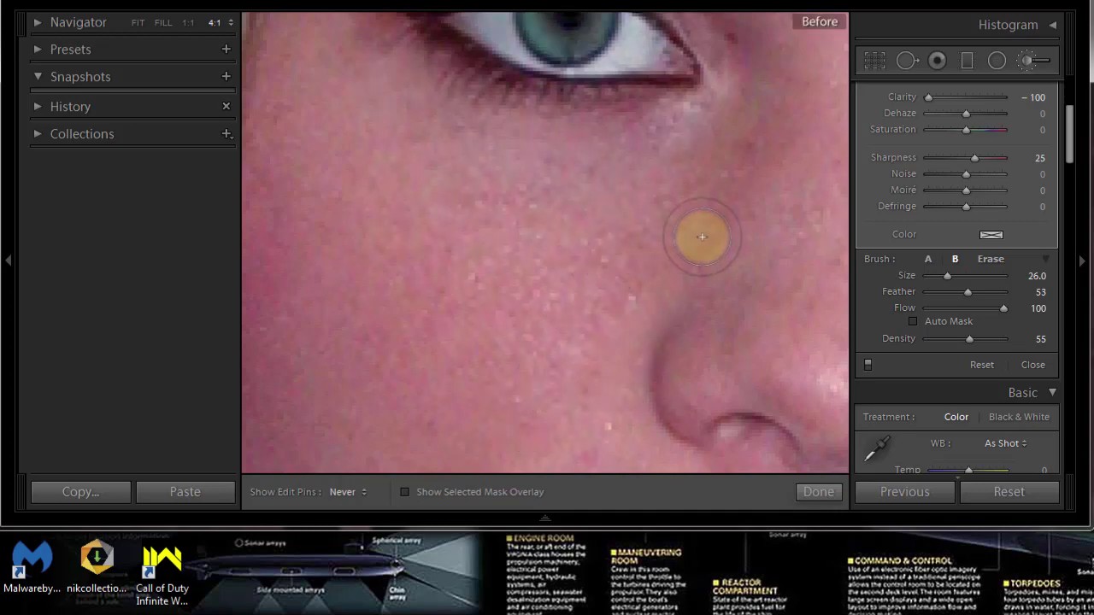
pyautogui.press('\\')
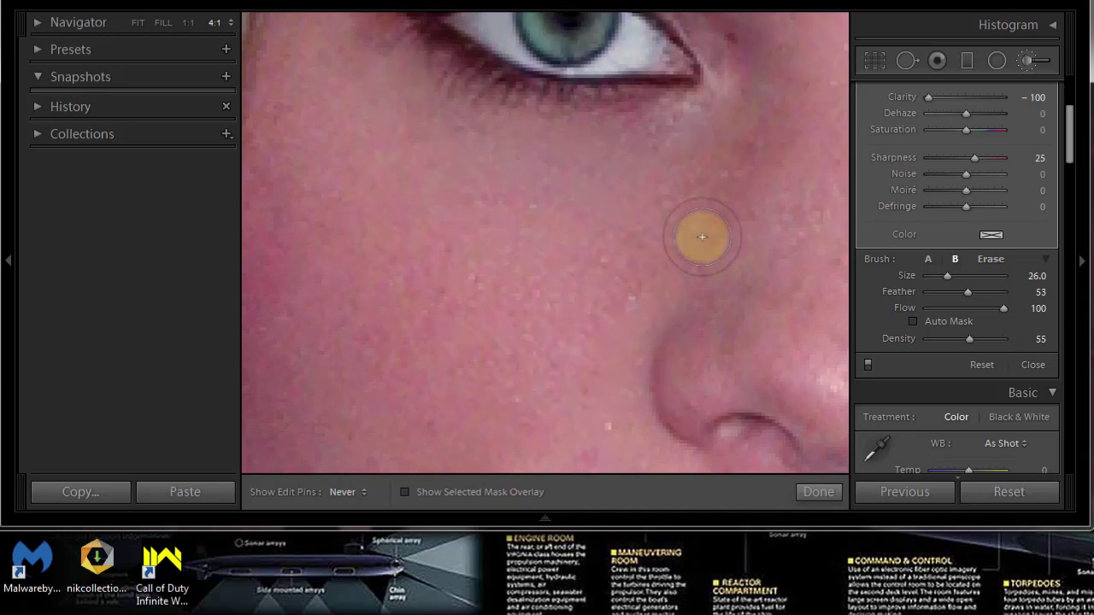
pyautogui.press('\\')
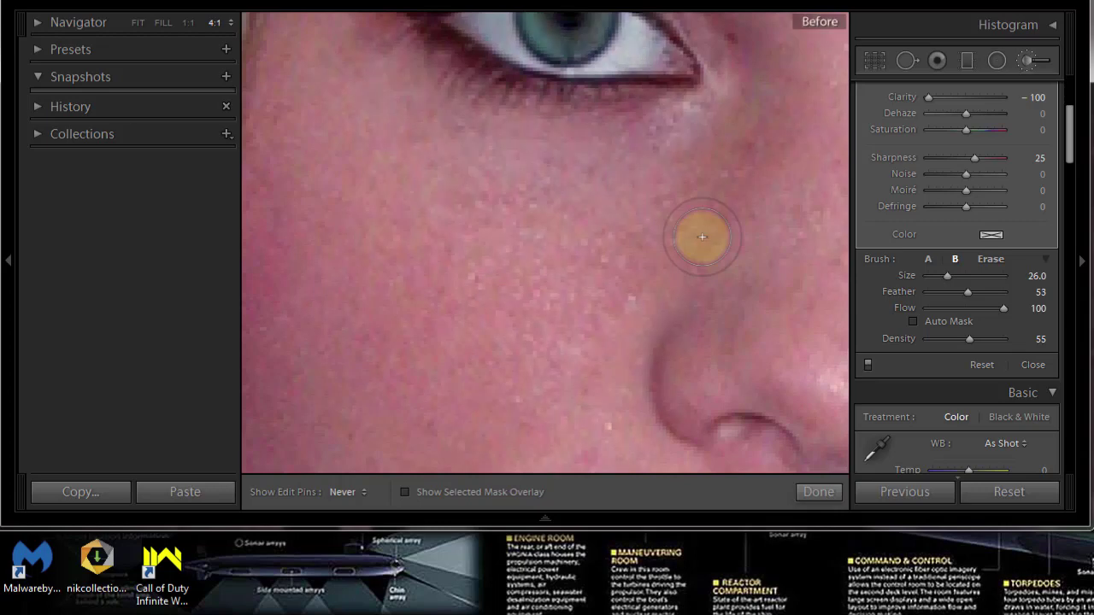
pyautogui.moveTo(581, 347); pyautogui.dragTo(645, 259)
pyautogui.press('\\')
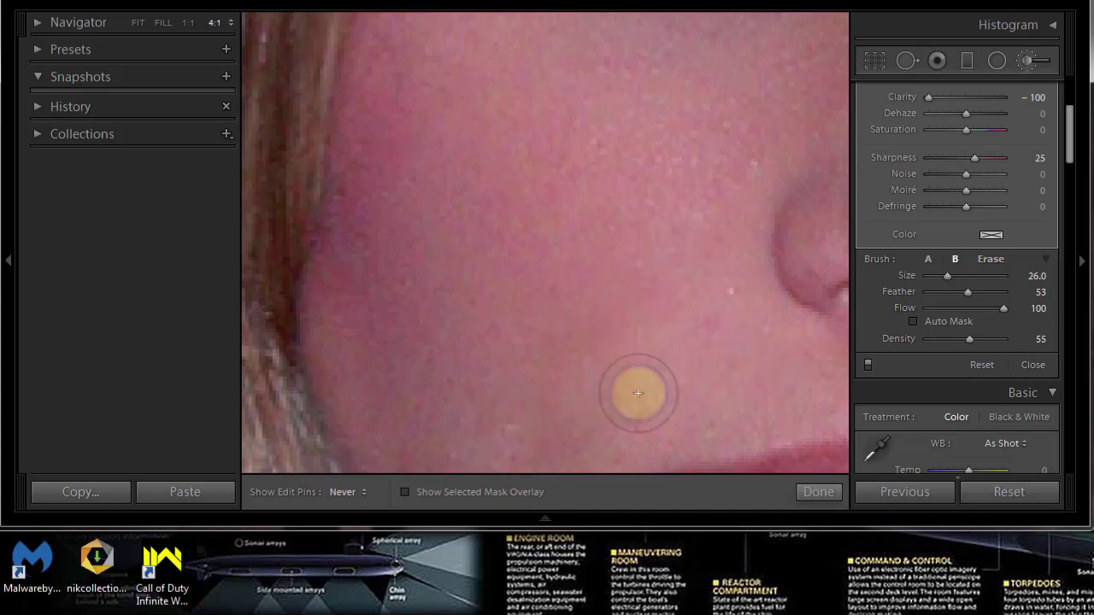
# Brush the Soften Skin adjustment over the lower cheek, nose, hair-side cheek and skin above the lips at 4:1.
pyautogui.press('z')
pyautogui.press('z')
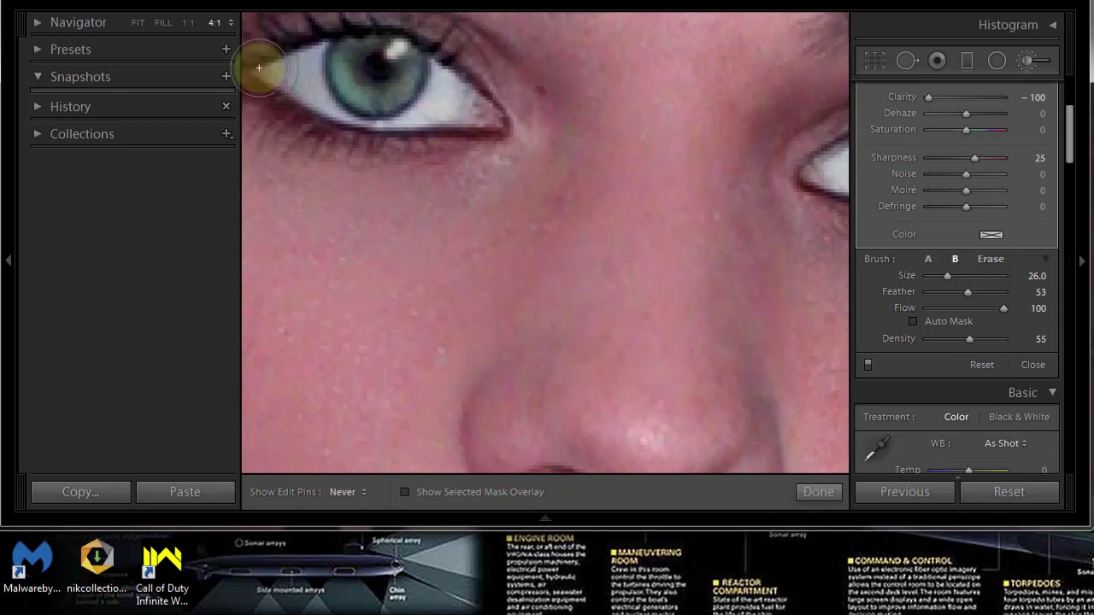
pyautogui.press('z')
pyautogui.press('z')
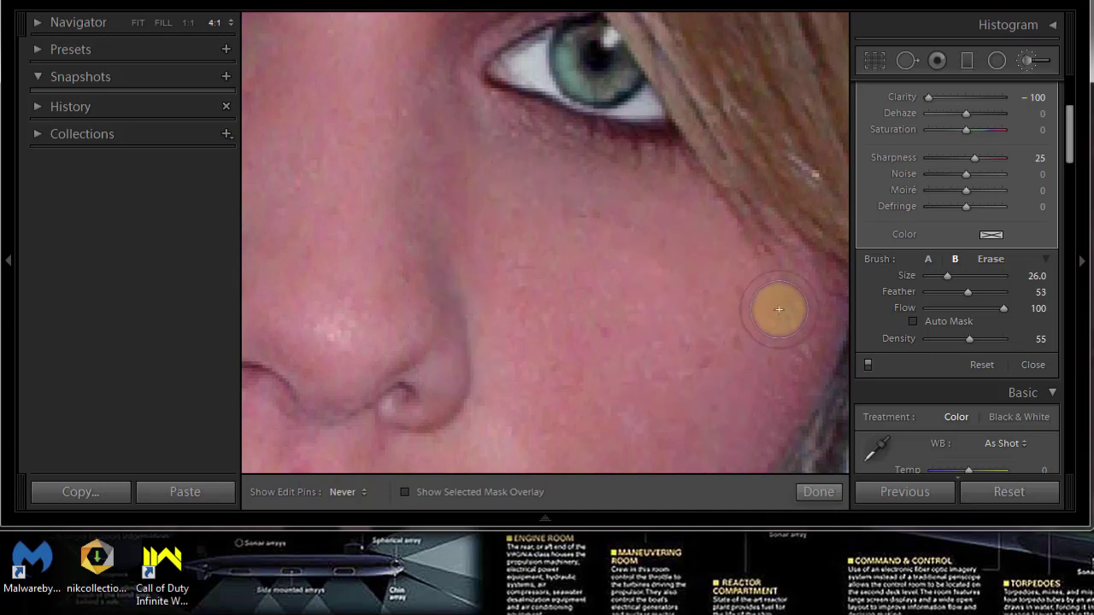
pyautogui.moveTo(471, 456); pyautogui.dragTo(573, 320)
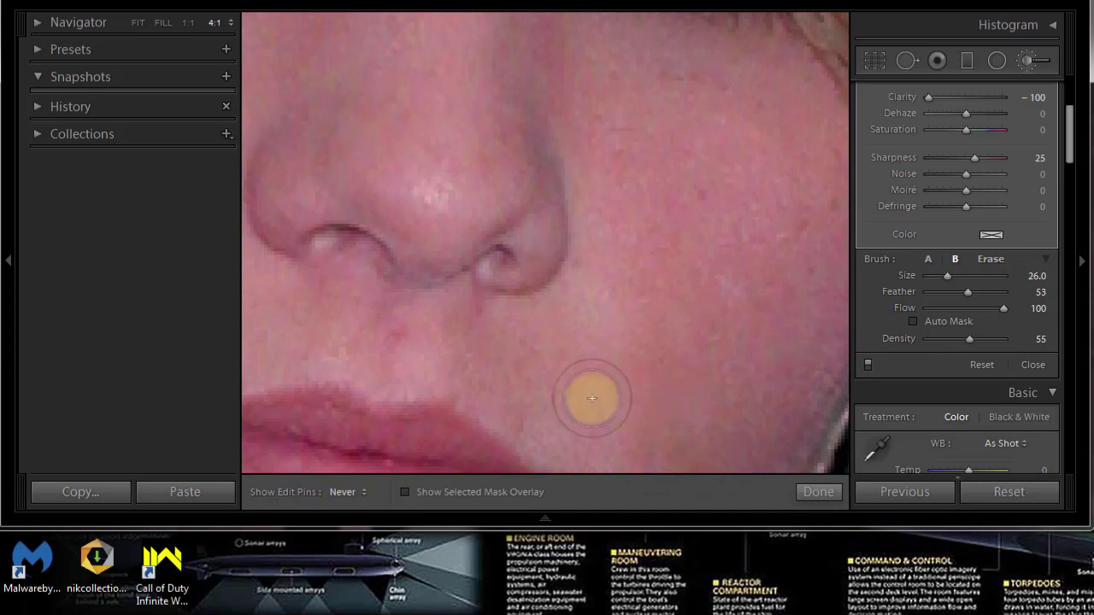
pyautogui.moveTo(592, 398); pyautogui.dragTo(823, 337)
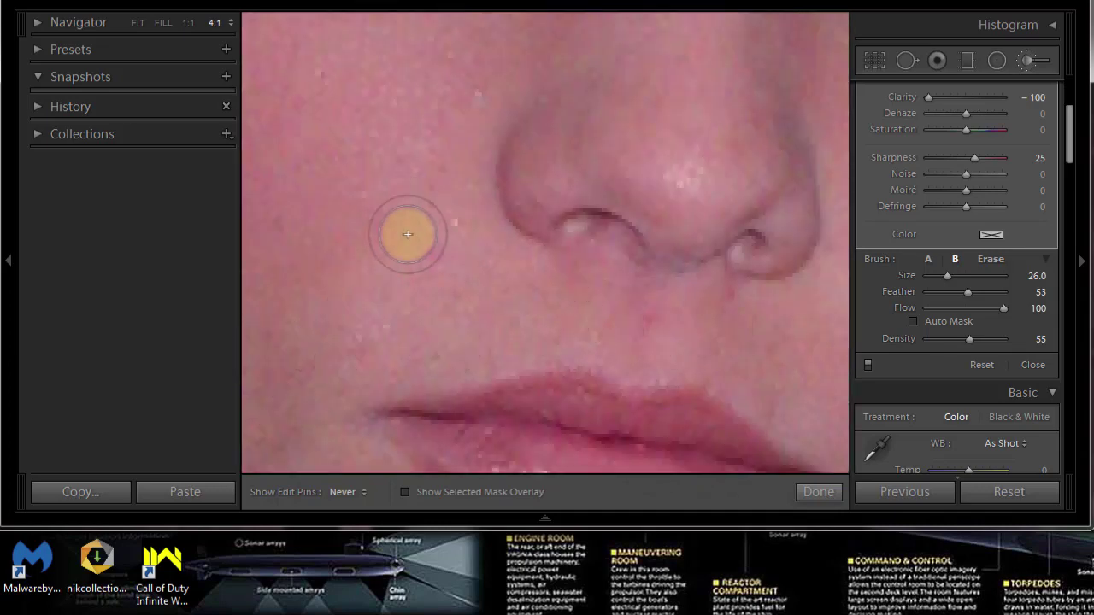
# Soften the chin and remaining facial skin at 1:1, reducing the brush Size to 12.
pyautogui.click(182, 20)
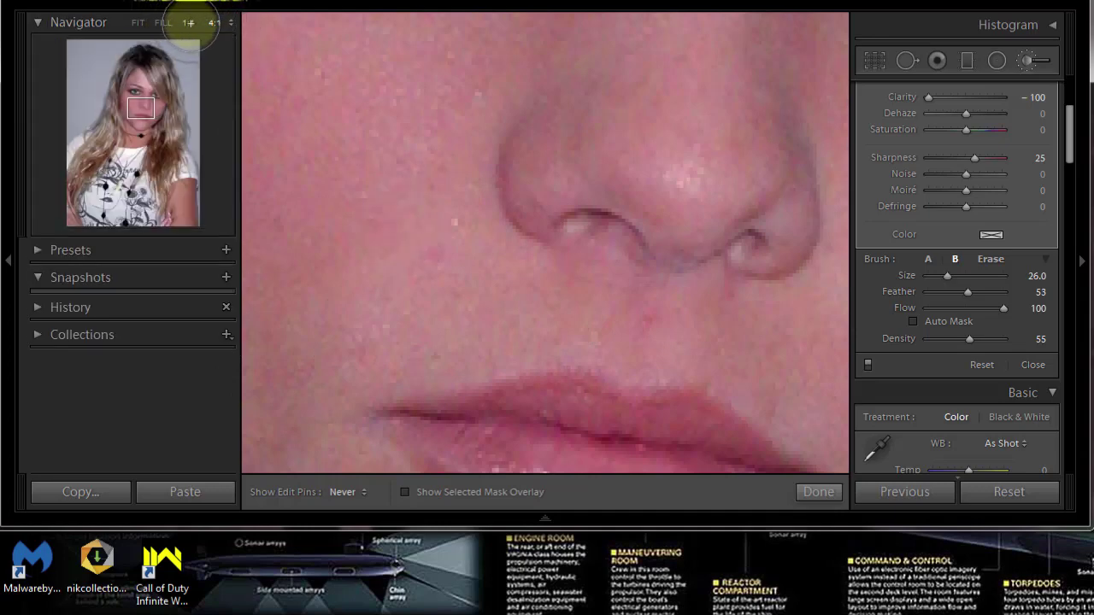
pyautogui.click(187, 23)
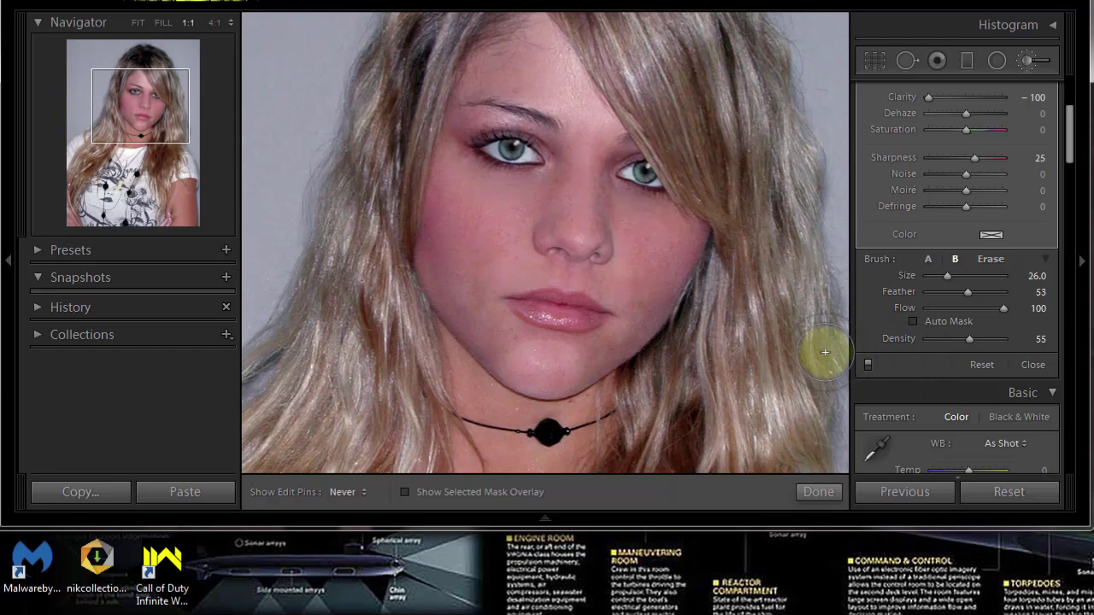
pyautogui.click(522, 345)
pyautogui.click(536, 353)
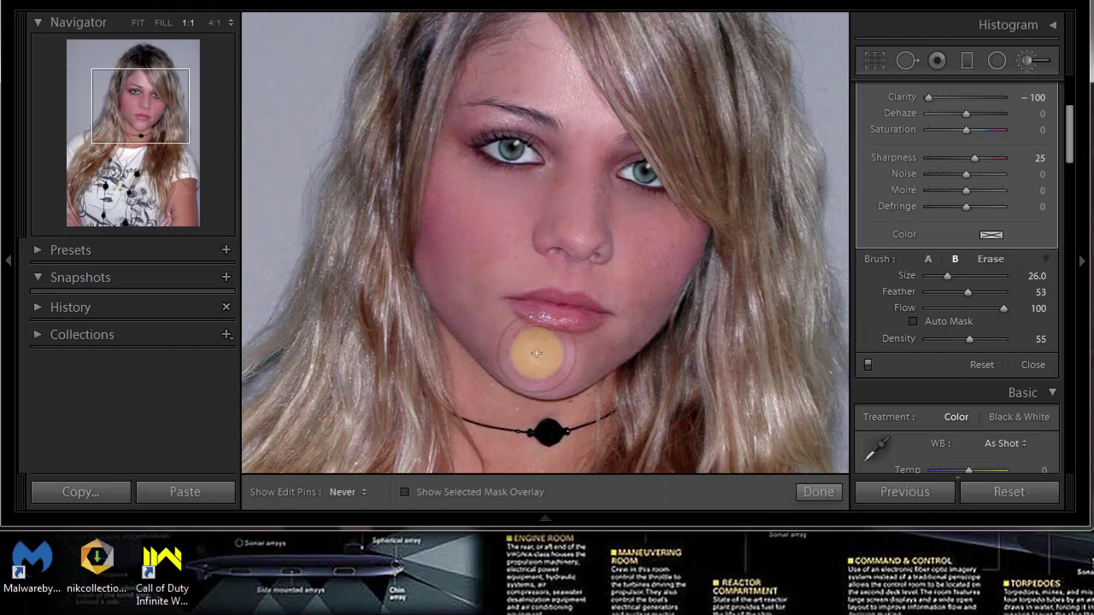
pyautogui.scroll(-1, 472, 306)
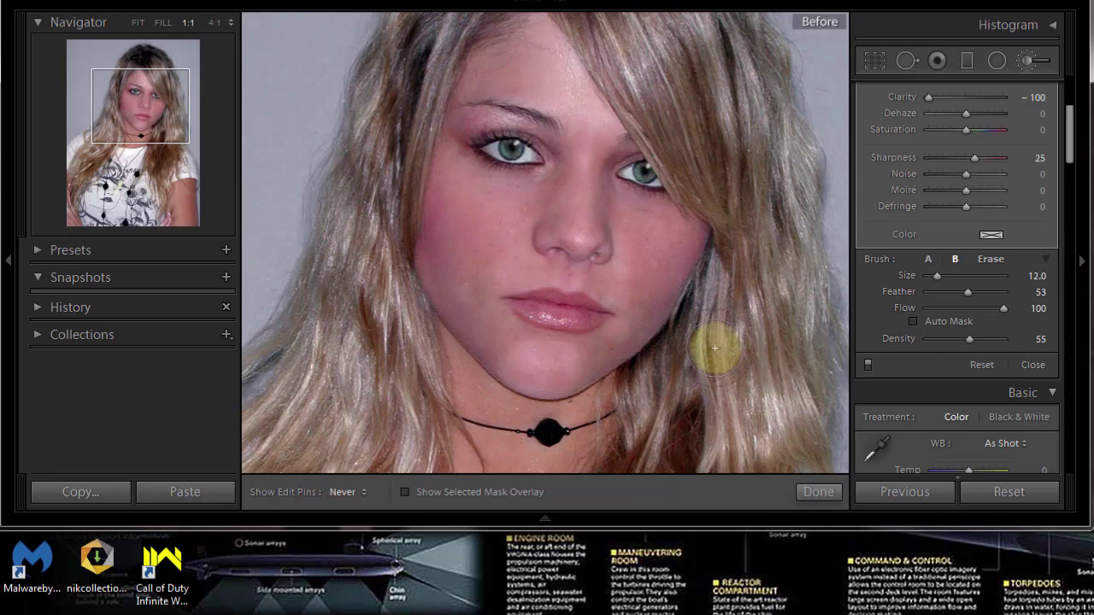
# Compare the portrait before and after, both as the whole image and with the face at 1:1.
pyautogui.press('\\')
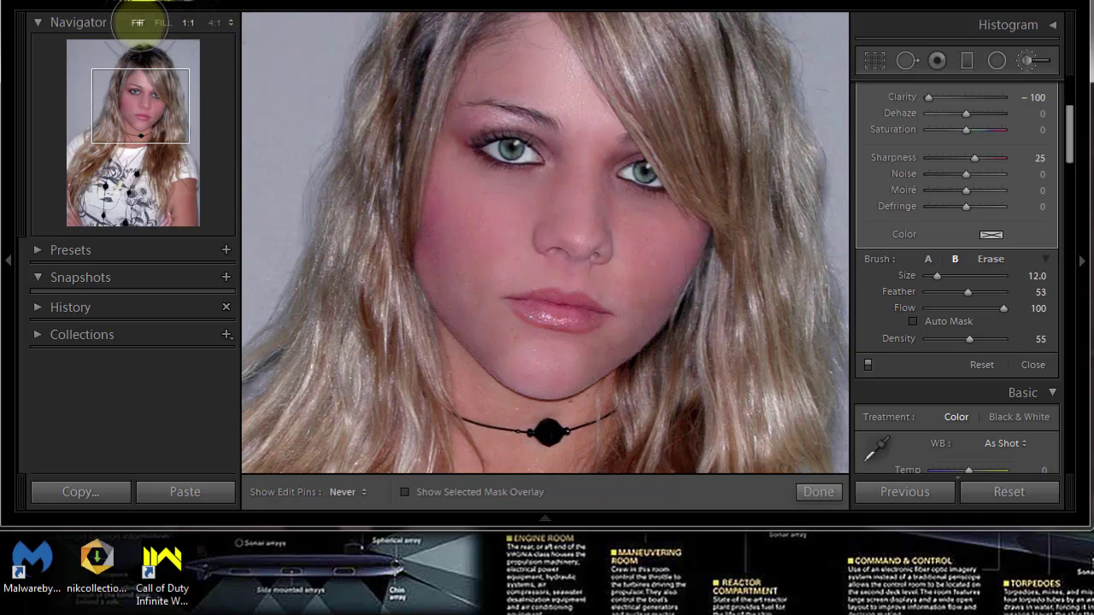
pyautogui.click(137, 22)
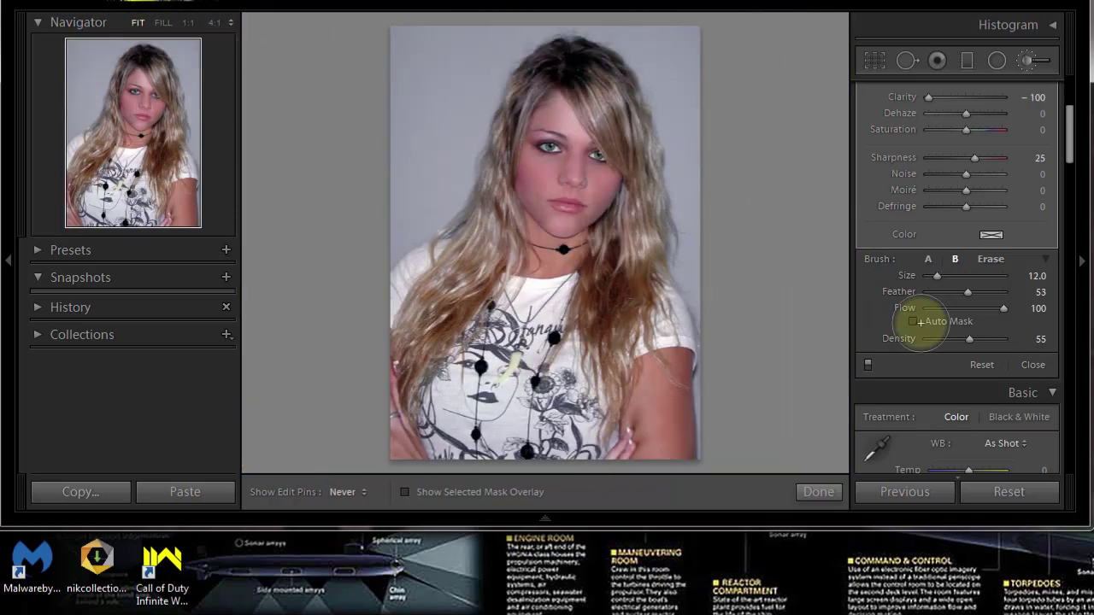
pyautogui.press('\\')
pyautogui.press('\\')
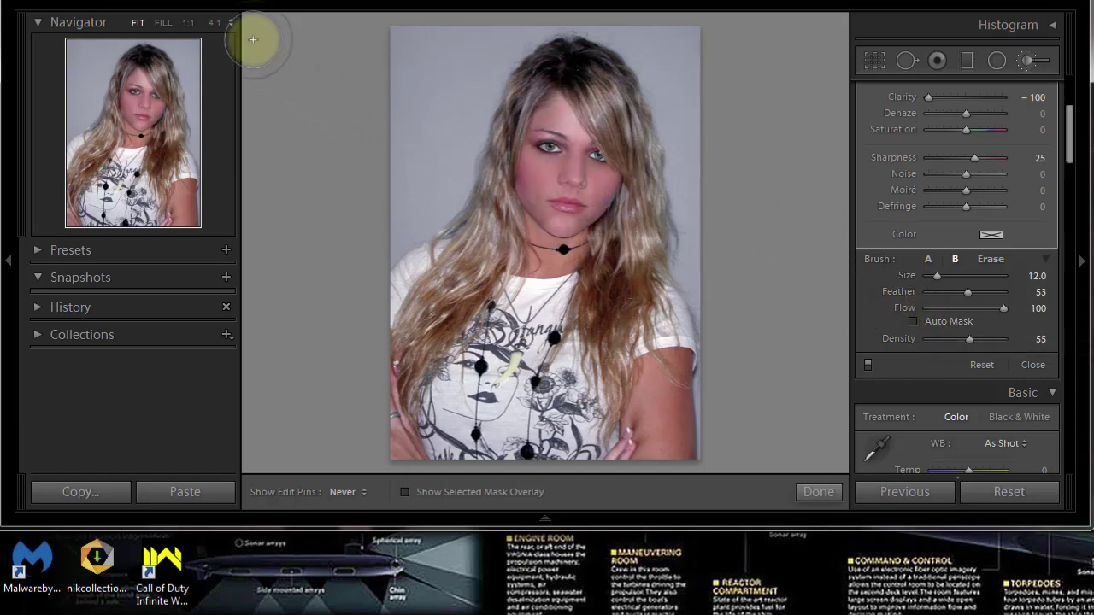
pyautogui.click(188, 22)
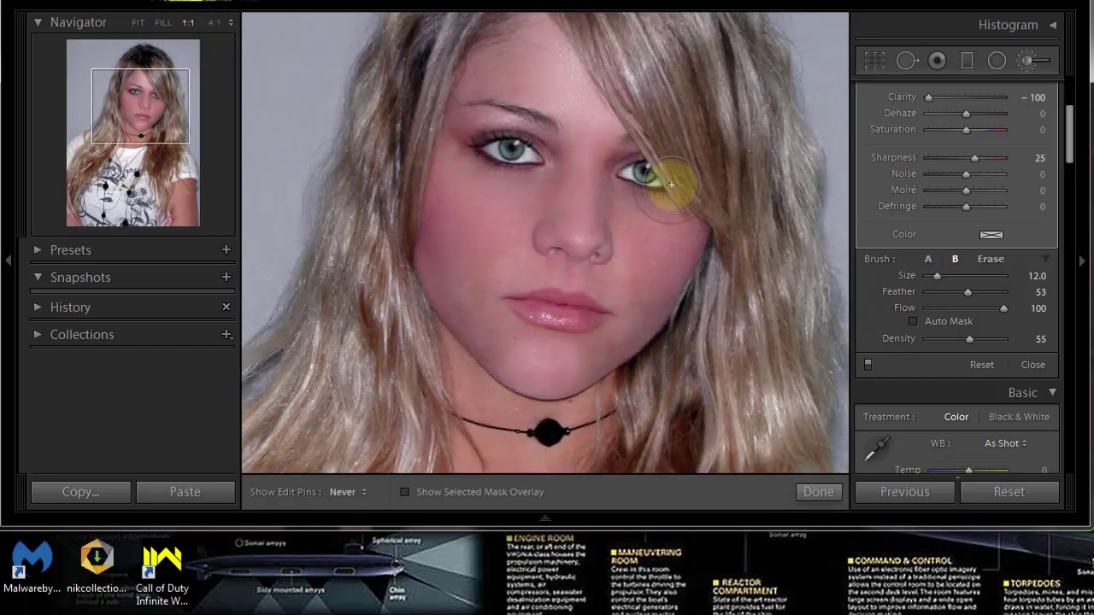
pyautogui.scroll(3, 672, 183)
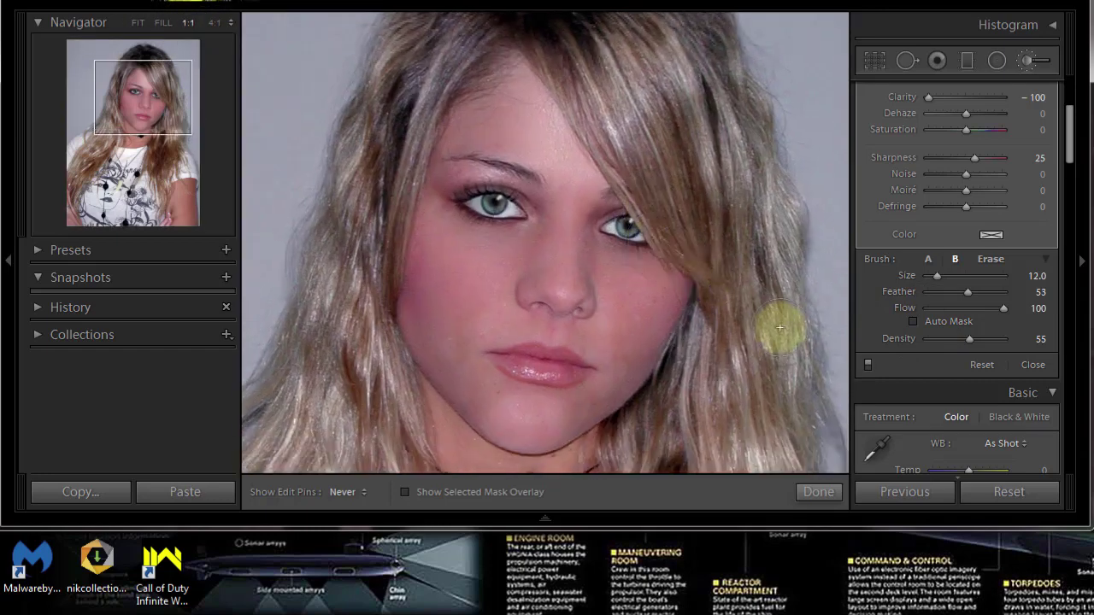
pyautogui.press('\\')
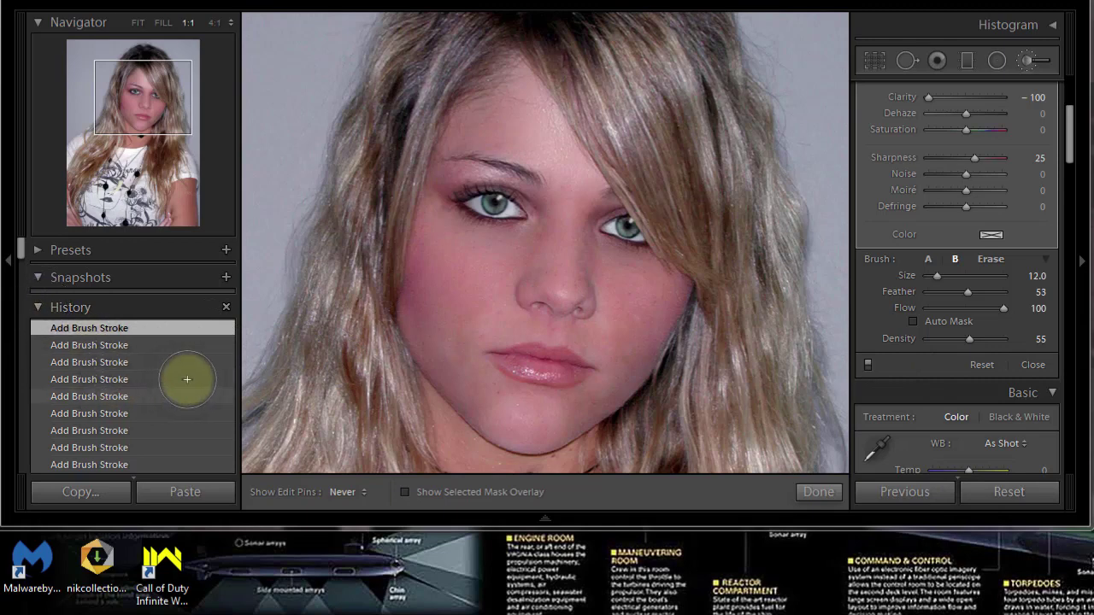
# Review earlier brush stroke and color tint states in the edit history and return to the latest brush stroke.
pyautogui.click(147, 359)
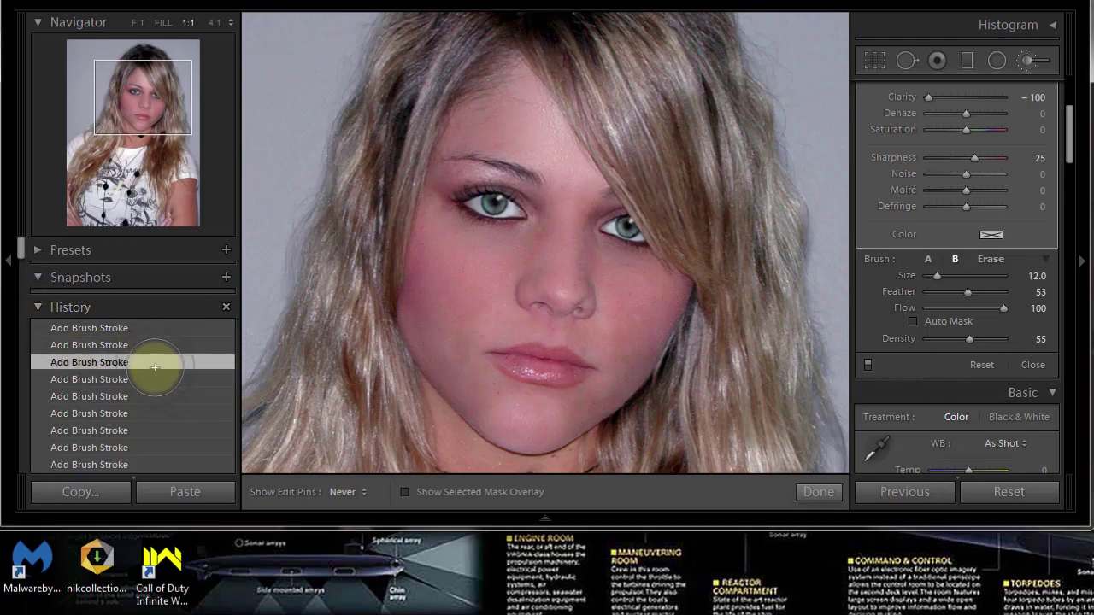
pyautogui.scroll(-5, 154, 368)
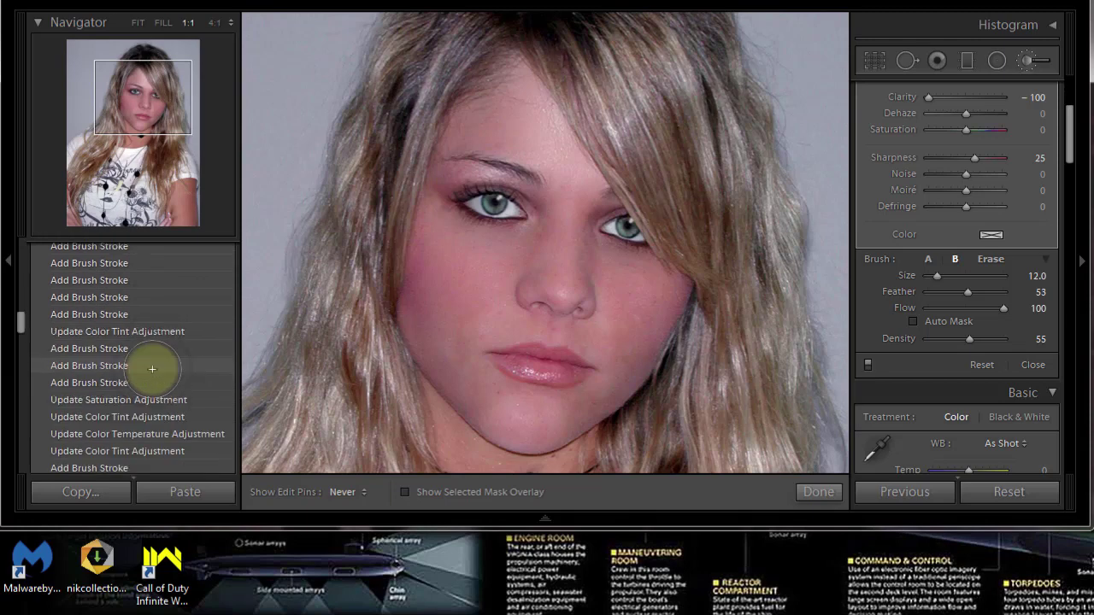
pyautogui.click(136, 326)
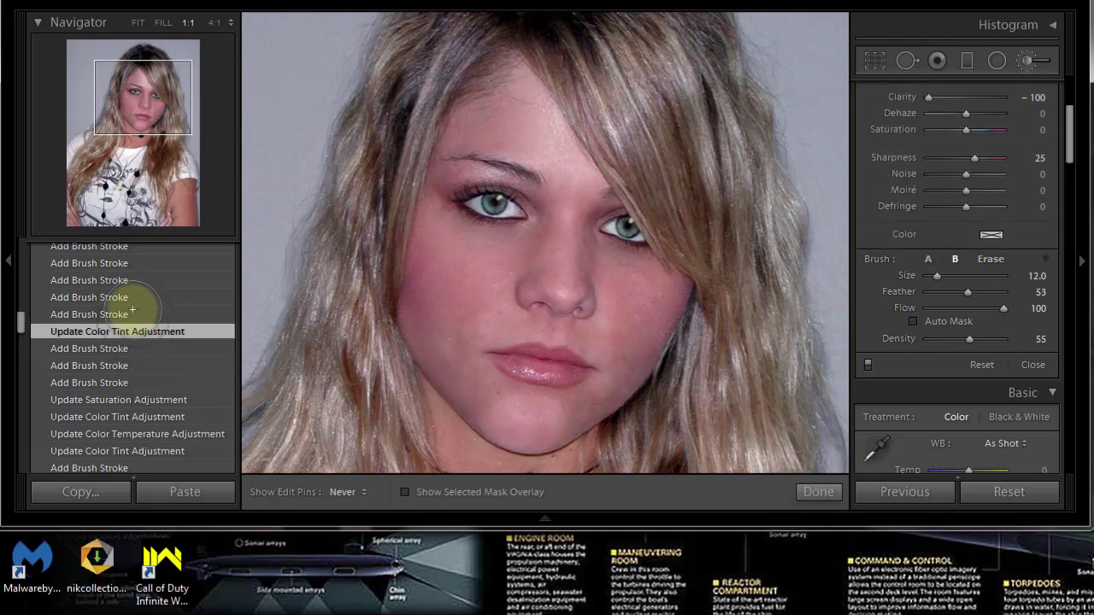
pyautogui.click(132, 314)
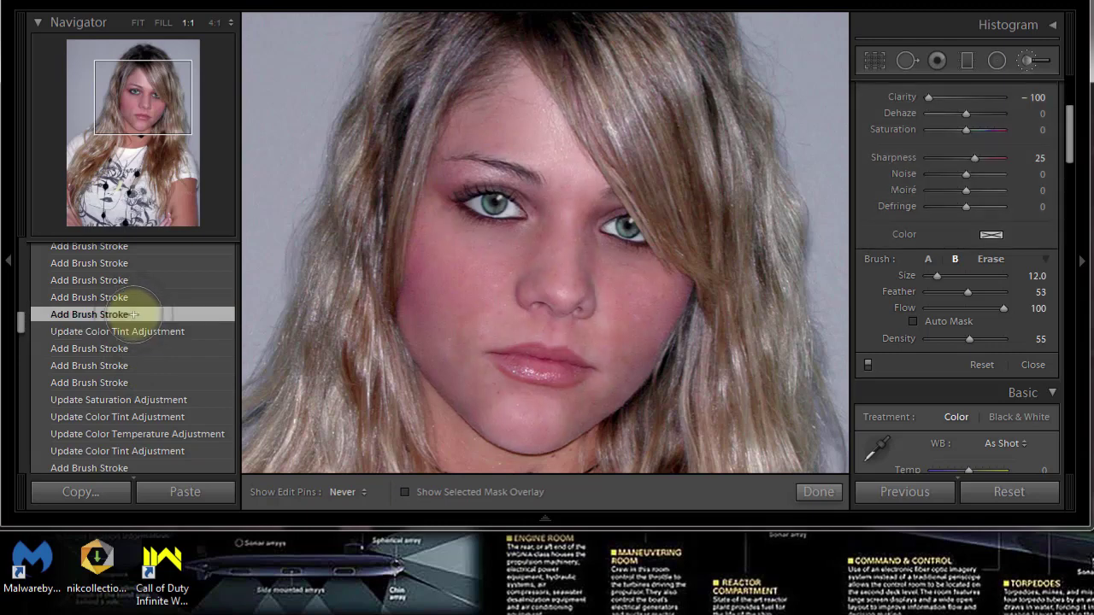
pyautogui.scroll(5, 135, 314)
pyautogui.click(132, 326)
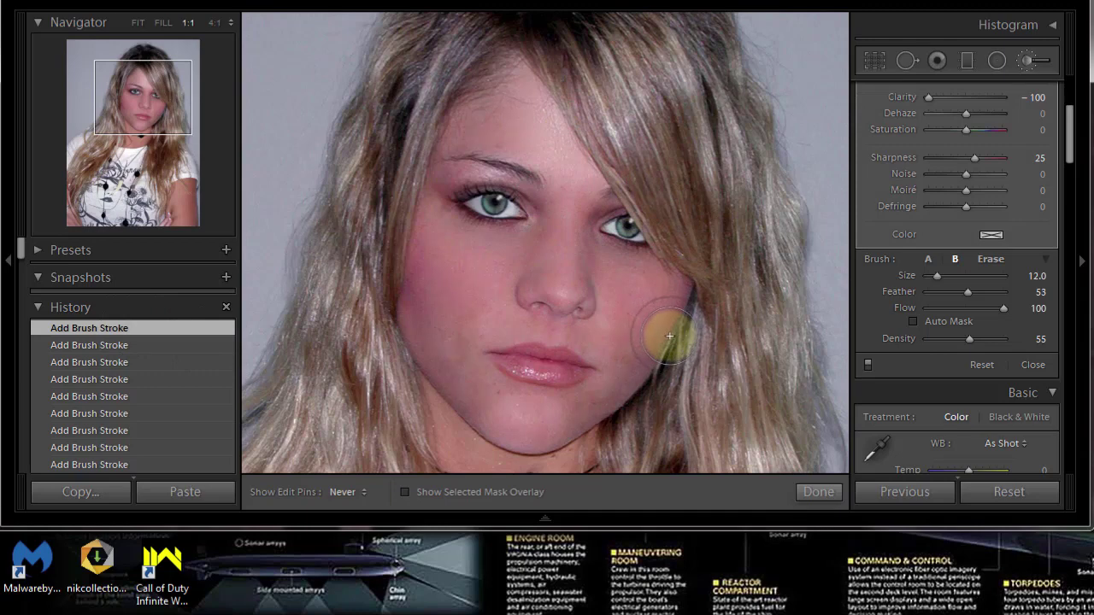
# Show the edit pins and inspect the duplicate, delete and reset brushing options of the Soften Skin pin on the cheek.
pyautogui.press('h')
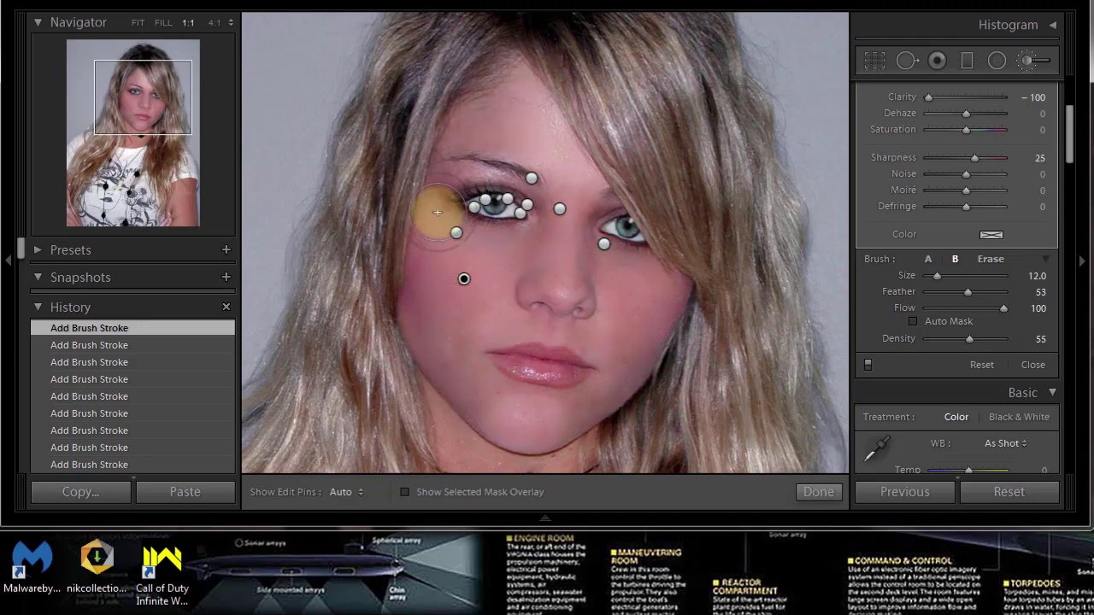
pyautogui.rightClick(463, 278)
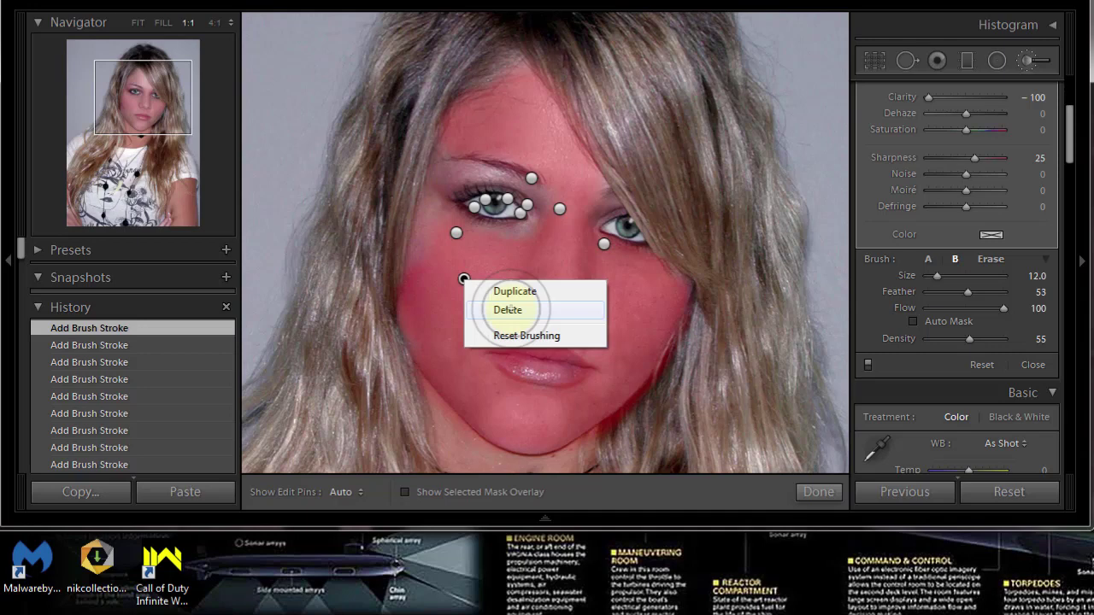
pyautogui.rightClick(463, 278)
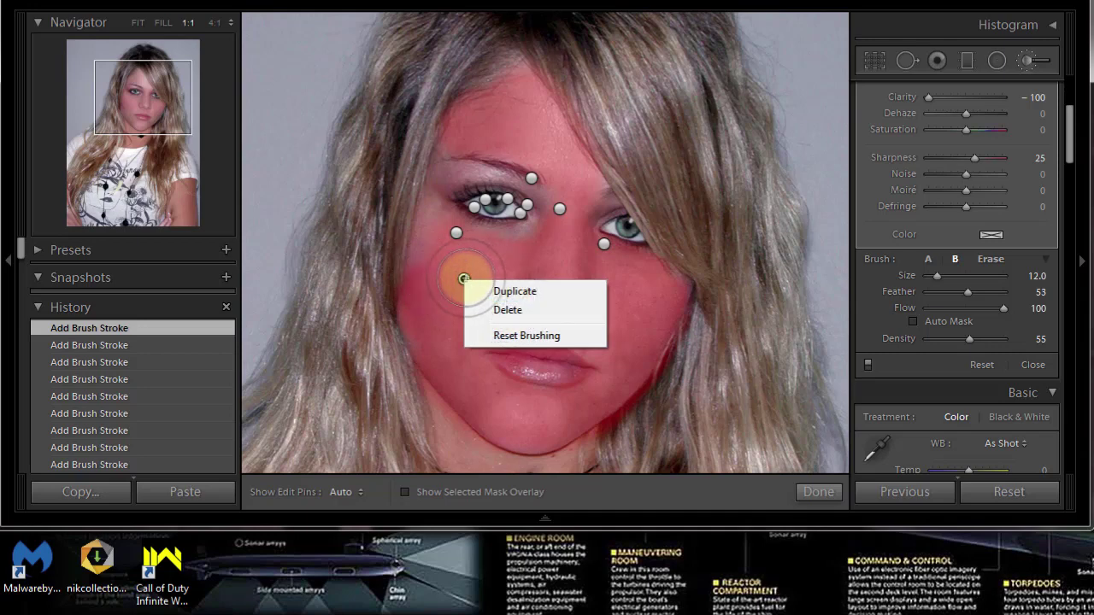
pyautogui.click(463, 279)
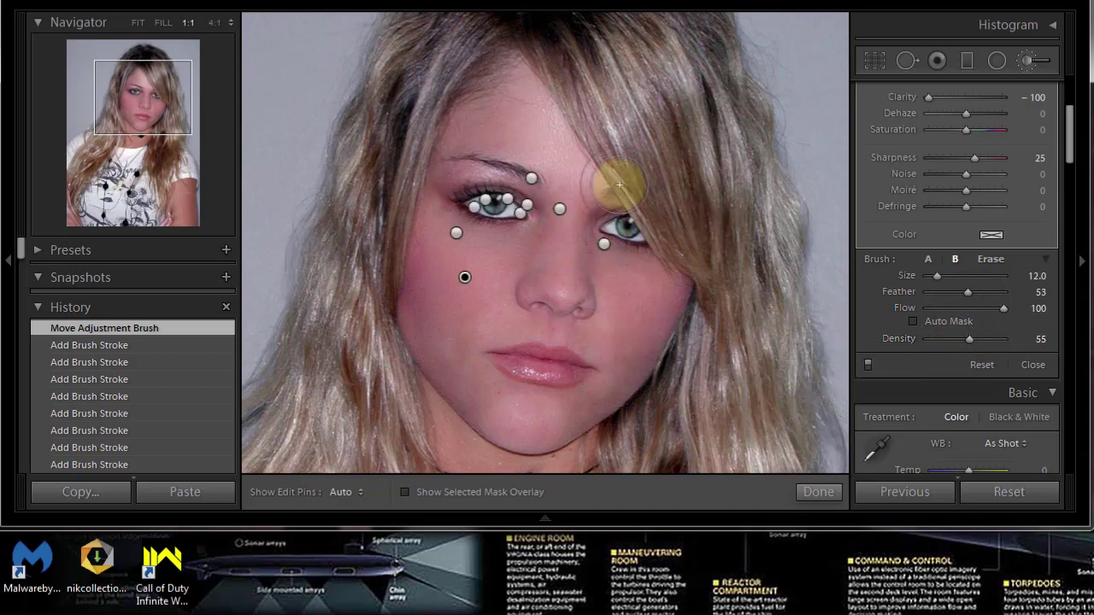
# Start a new Adjustment Brush edit for the lips with the Exposure effect set to −0.41.
pyautogui.click(591, 320)
pyautogui.moveTo(590, 320)
pyautogui.mouseDown()
pyautogui.moveTo(569, 361)
pyautogui.moveTo(555, 341)
pyautogui.mouseUp()
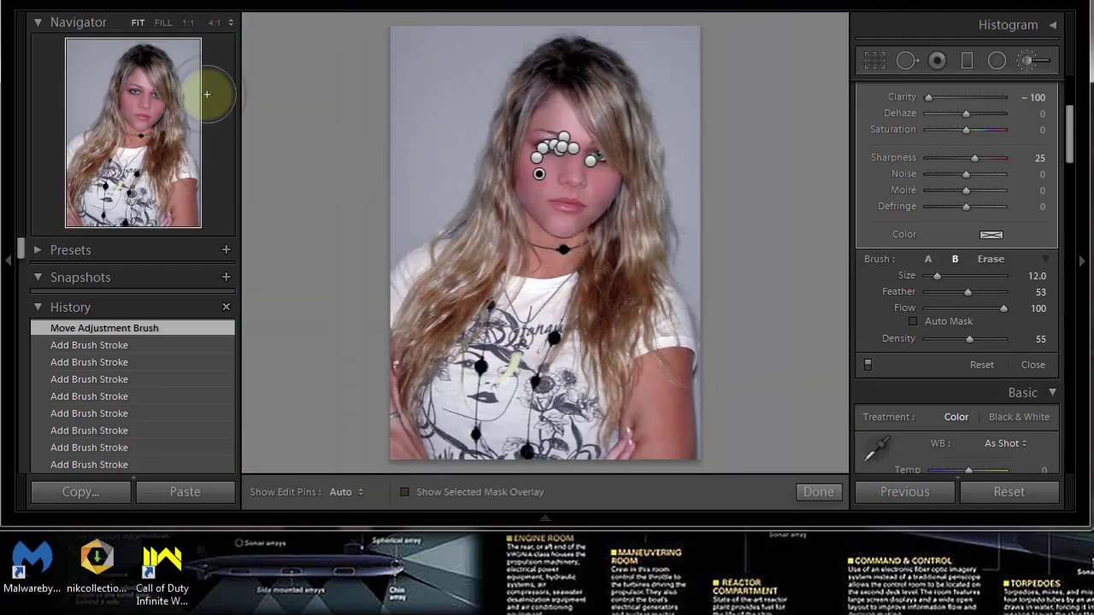
pyautogui.click(215, 23)
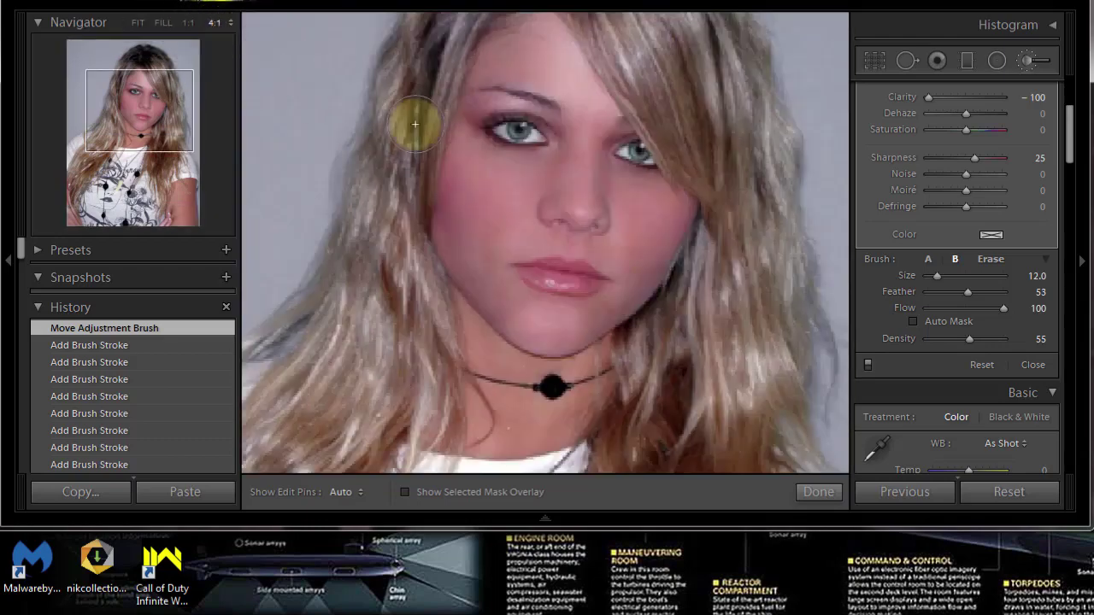
pyautogui.moveTo(637, 338)
pyautogui.mouseDown()
pyautogui.moveTo(610, 110)
pyautogui.moveTo(623, 288)
pyautogui.moveTo(635, 141)
pyautogui.moveTo(565, 273)
pyautogui.mouseUp()
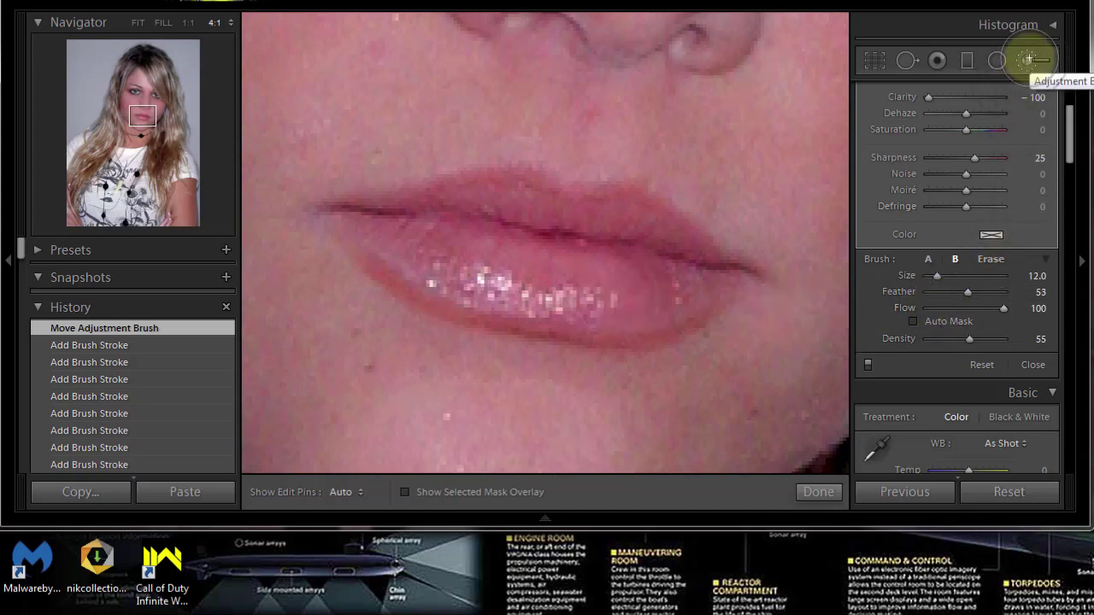
pyautogui.scroll(3, 1064, 64)
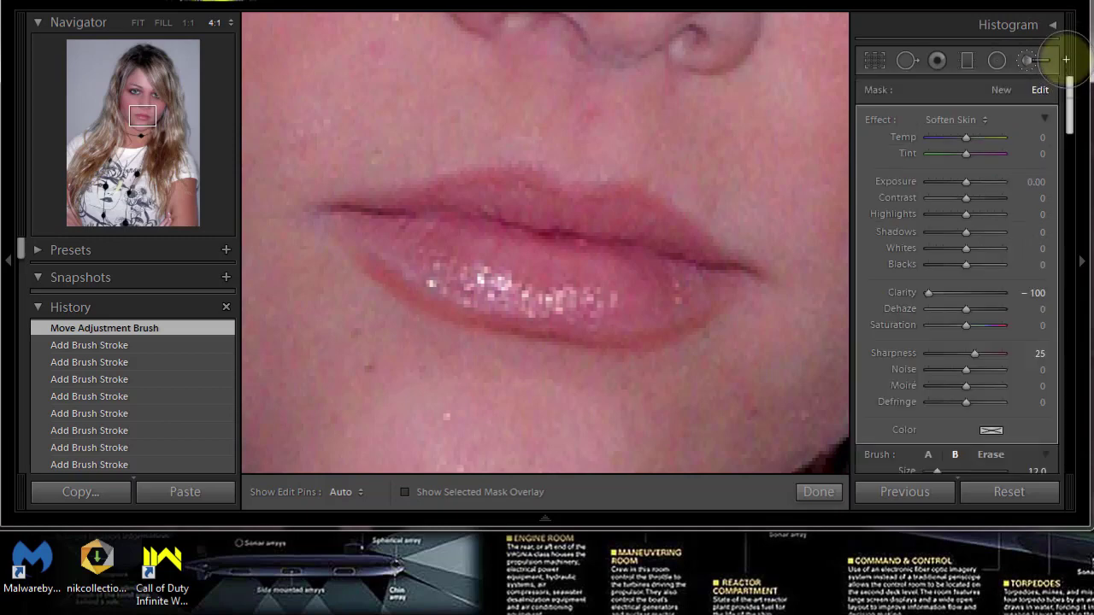
pyautogui.click(1001, 90)
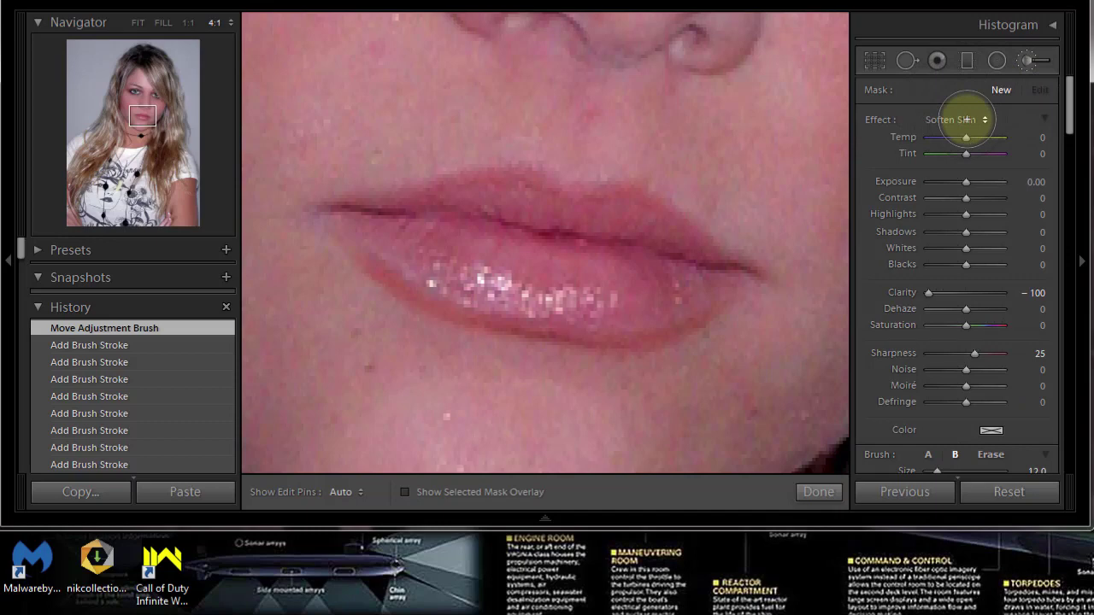
pyautogui.click(966, 120)
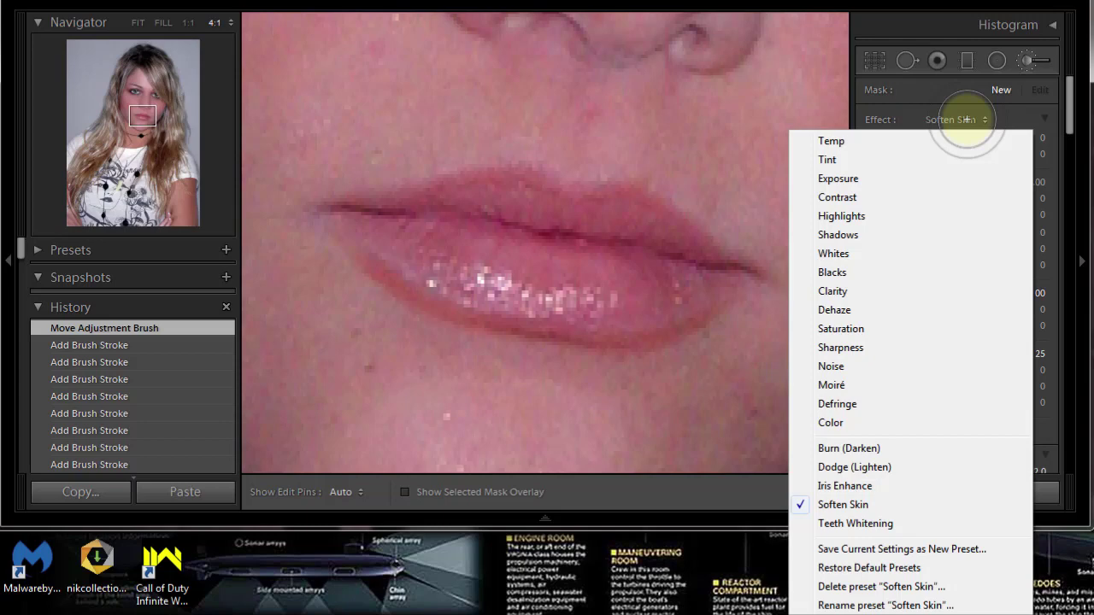
pyautogui.click(875, 177)
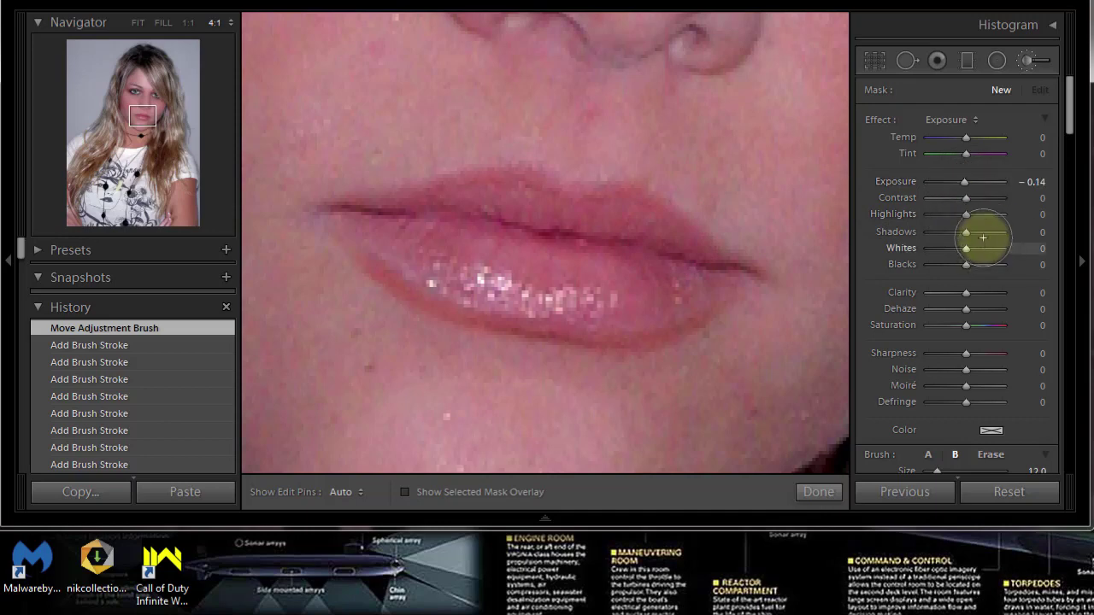
pyautogui.moveTo(963, 182); pyautogui.dragTo(960, 182)
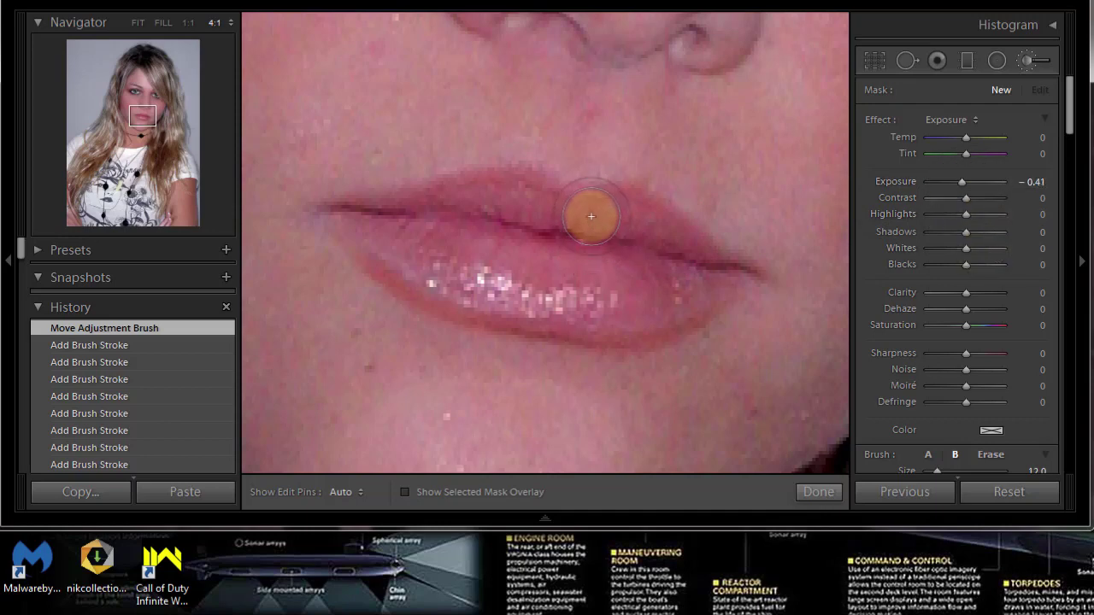
# Brush the darkening Exposure edit over the upper and lower lips with the edit pins hidden while painting.
pyautogui.press('h')
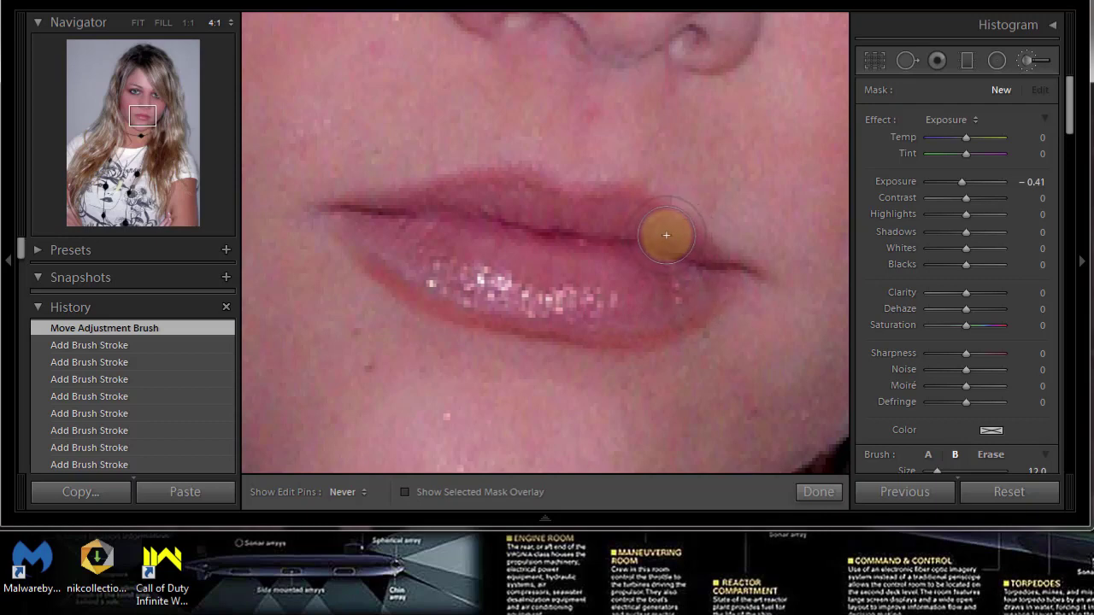
pyautogui.moveTo(590, 215)
pyautogui.mouseDown()
pyautogui.moveTo(519, 189)
pyautogui.moveTo(489, 196)
pyautogui.moveTo(543, 201)
pyautogui.moveTo(502, 193)
pyautogui.moveTo(370, 239)
pyautogui.moveTo(458, 281)
pyautogui.moveTo(348, 225)
pyautogui.moveTo(493, 295)
pyautogui.moveTo(560, 303)
pyautogui.moveTo(456, 280)
pyautogui.moveTo(535, 306)
pyautogui.moveTo(652, 313)
pyautogui.moveTo(700, 287)
pyautogui.moveTo(588, 301)
pyautogui.moveTo(625, 286)
pyautogui.mouseUp()
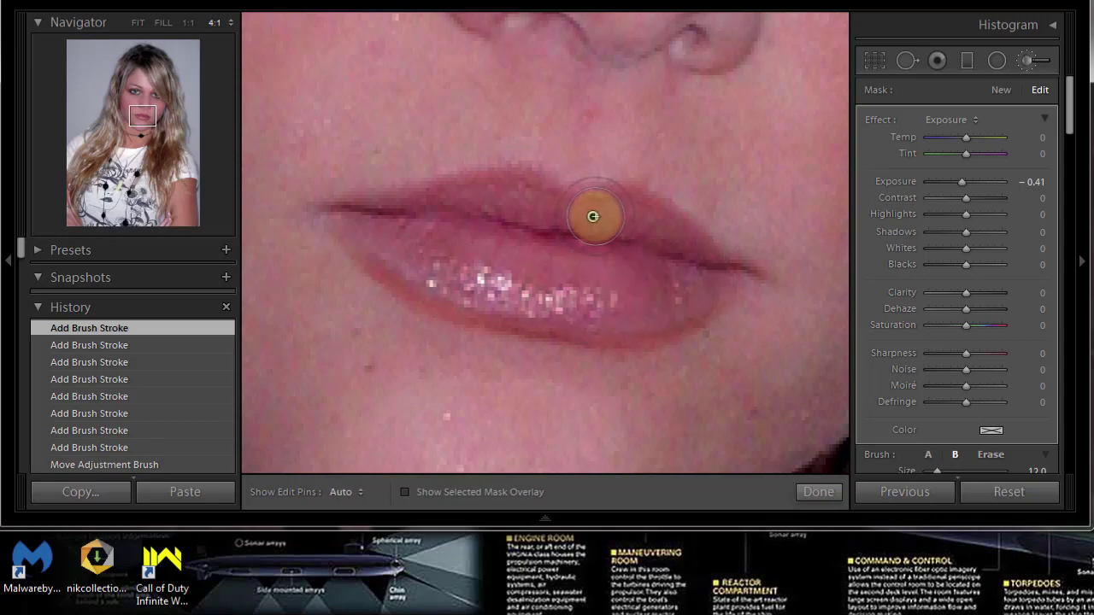
pyautogui.moveTo(592, 216)
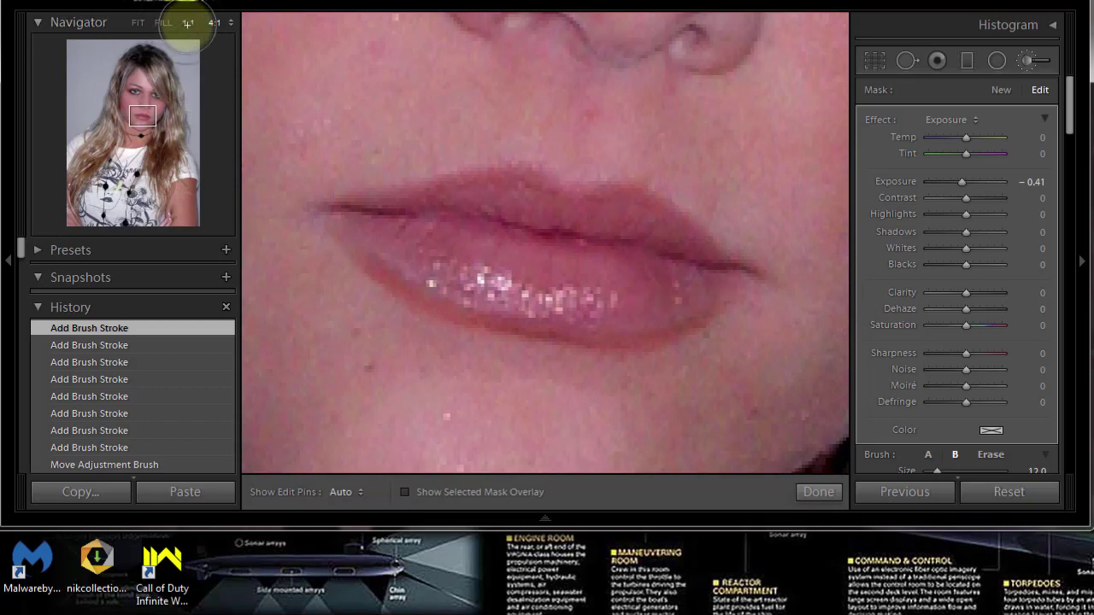
# Compare the darkened lips before and after with the face at 1:1.
pyautogui.click(188, 22)
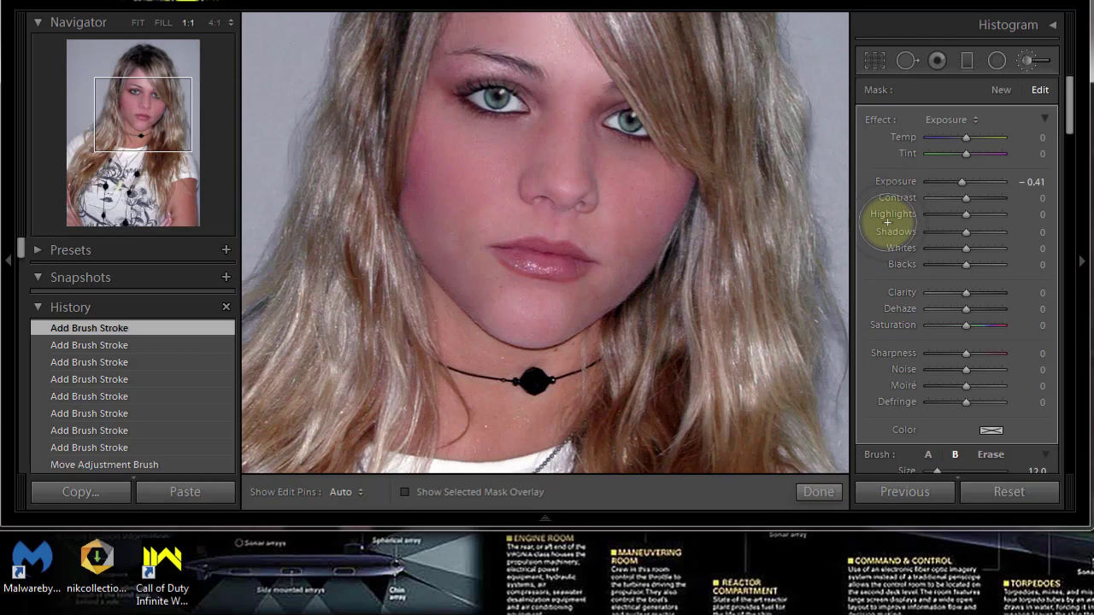
pyautogui.press('\\')
pyautogui.press('\\')
pyautogui.press('\\')
pyautogui.press('\\')
pyautogui.press('\\')
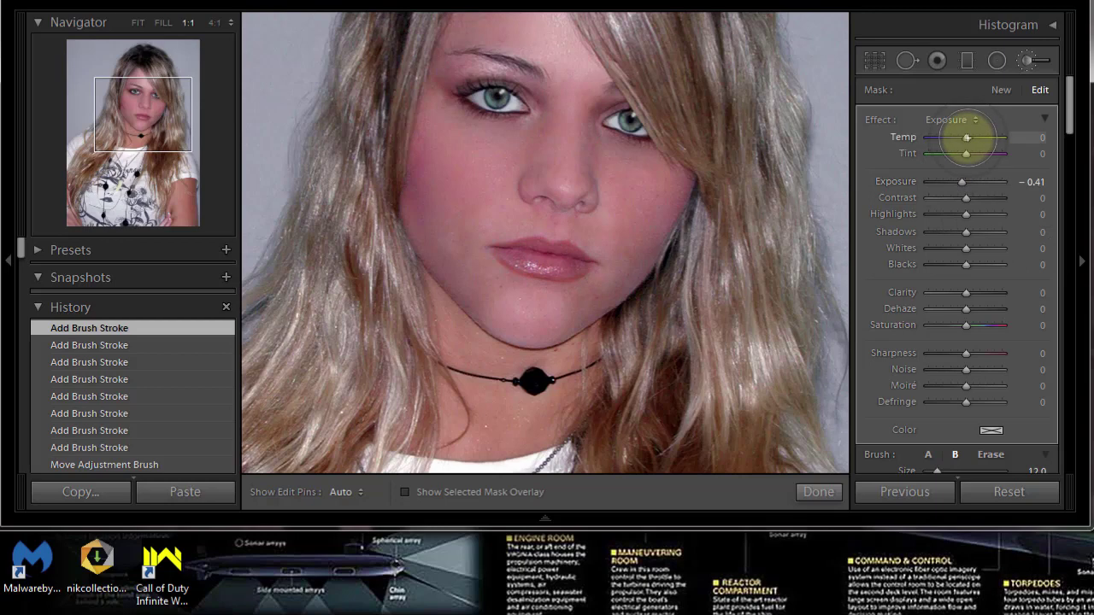
# Set the lip edit's Temp to −6, Tint to −1 and Contrast to 63.
pyautogui.moveTo(965, 137)
pyautogui.mouseDown()
pyautogui.moveTo(999, 139)
pyautogui.moveTo(926, 155)
pyautogui.moveTo(984, 154)
pyautogui.moveTo(948, 139)
pyautogui.moveTo(931, 156)
pyautogui.moveTo(964, 154)
pyautogui.mouseUp()
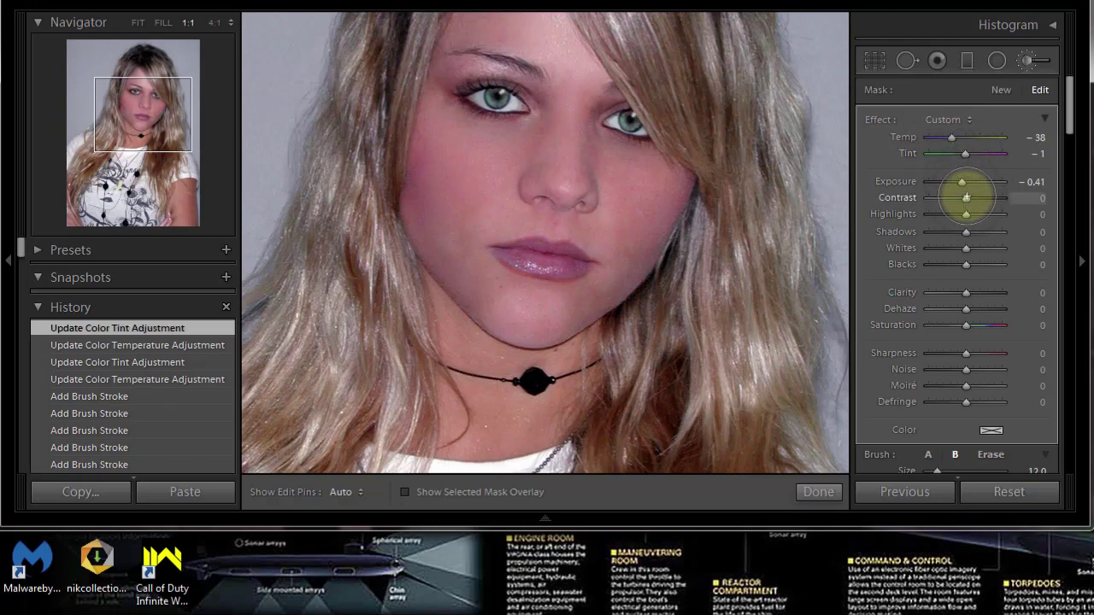
pyautogui.moveTo(965, 198); pyautogui.dragTo(989, 198)
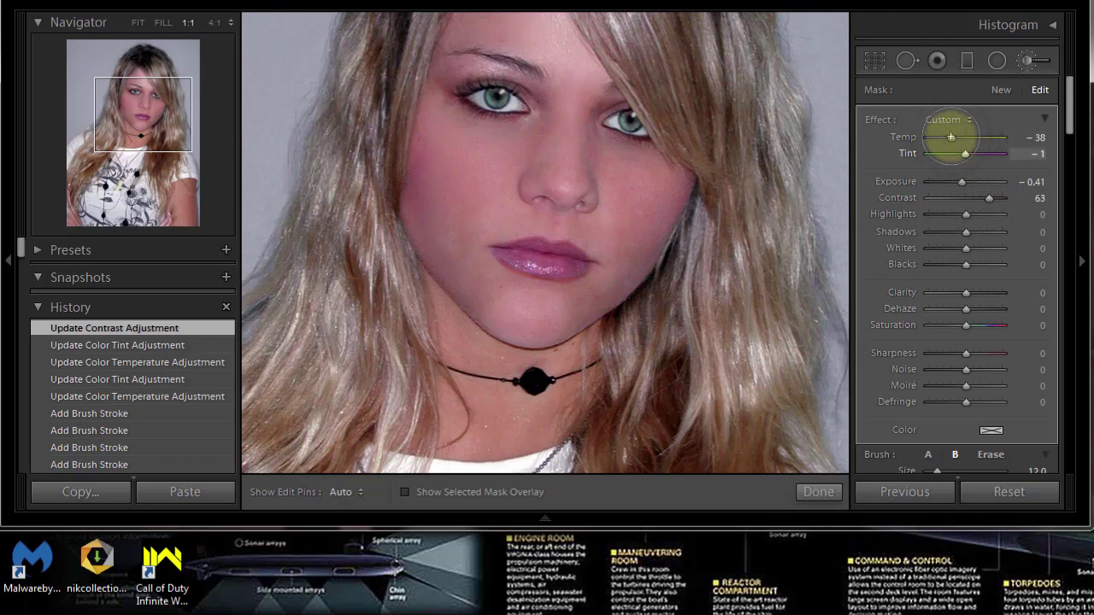
pyautogui.moveTo(950, 137); pyautogui.dragTo(964, 139)
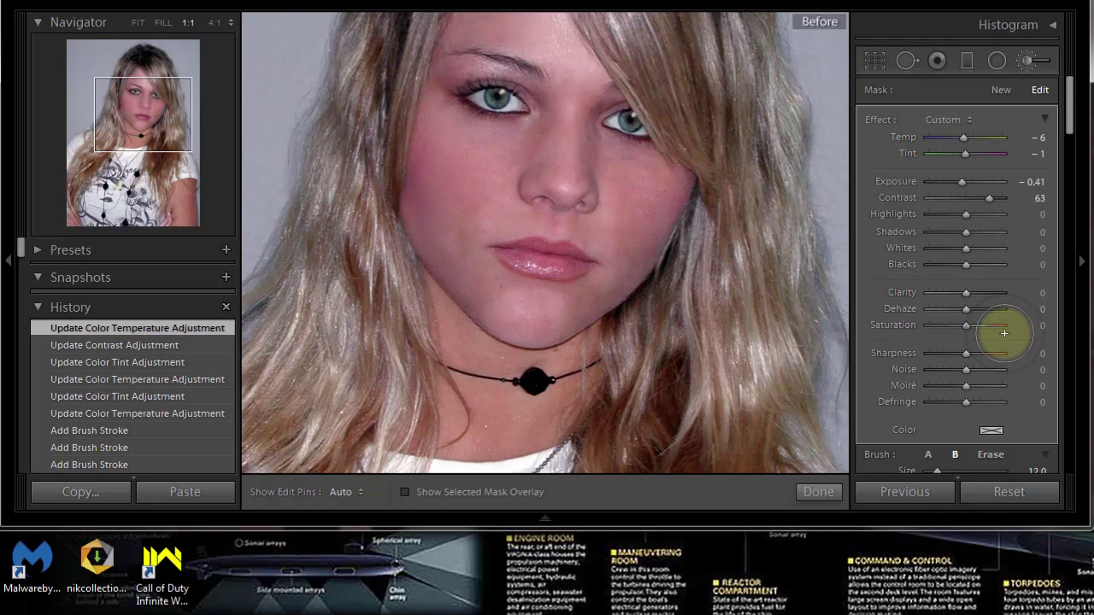
# Compare the recolored lips before and after, and check the whole portrait with the edit pins hidden.
pyautogui.press('\\')
pyautogui.press('\\')
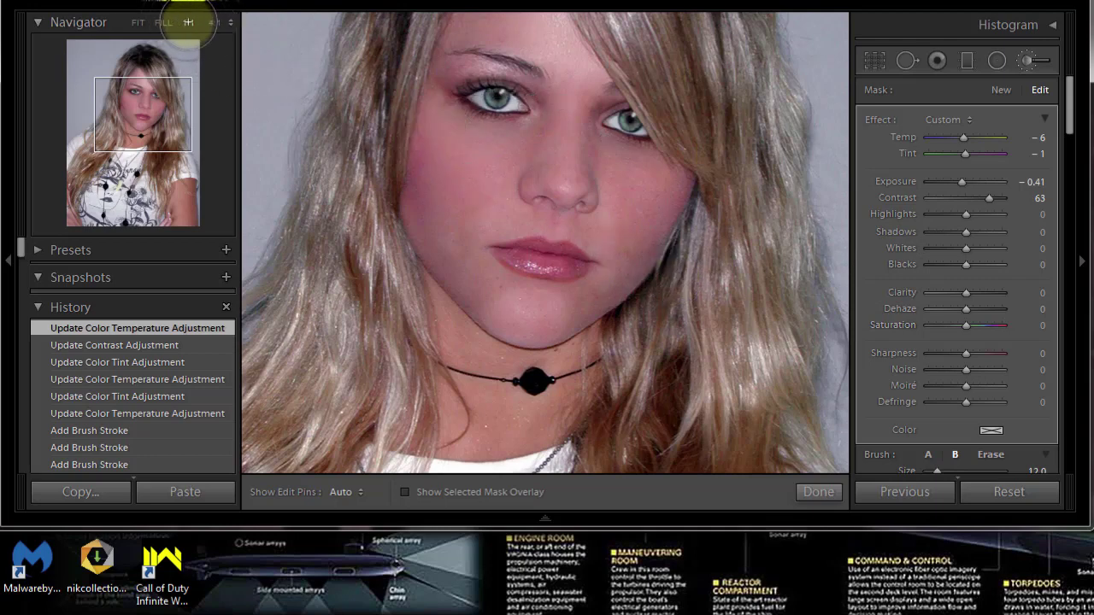
pyautogui.click(139, 23)
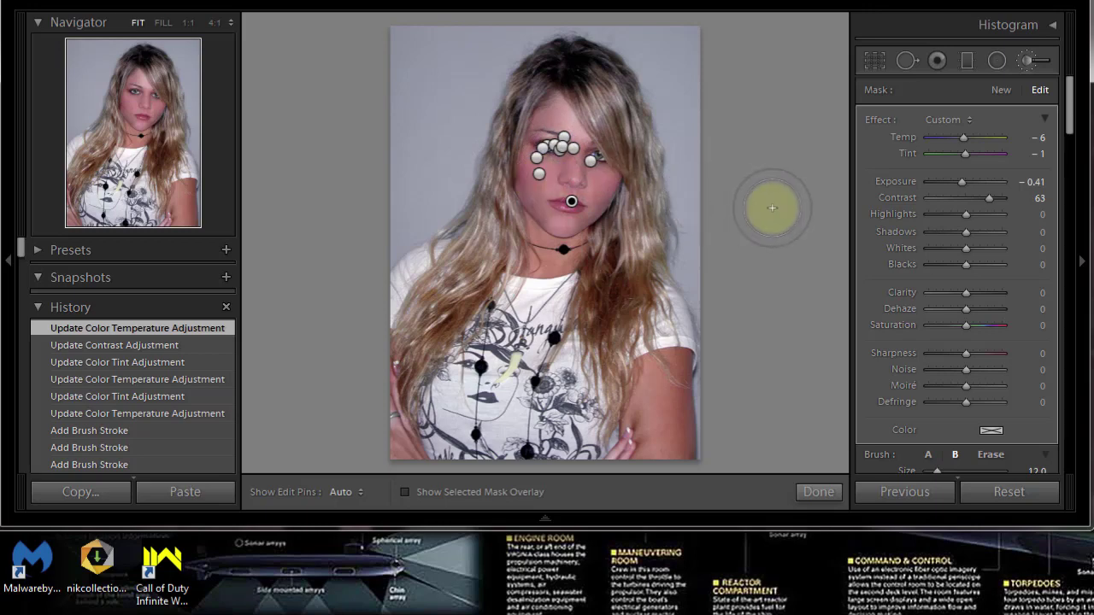
pyautogui.press('h')
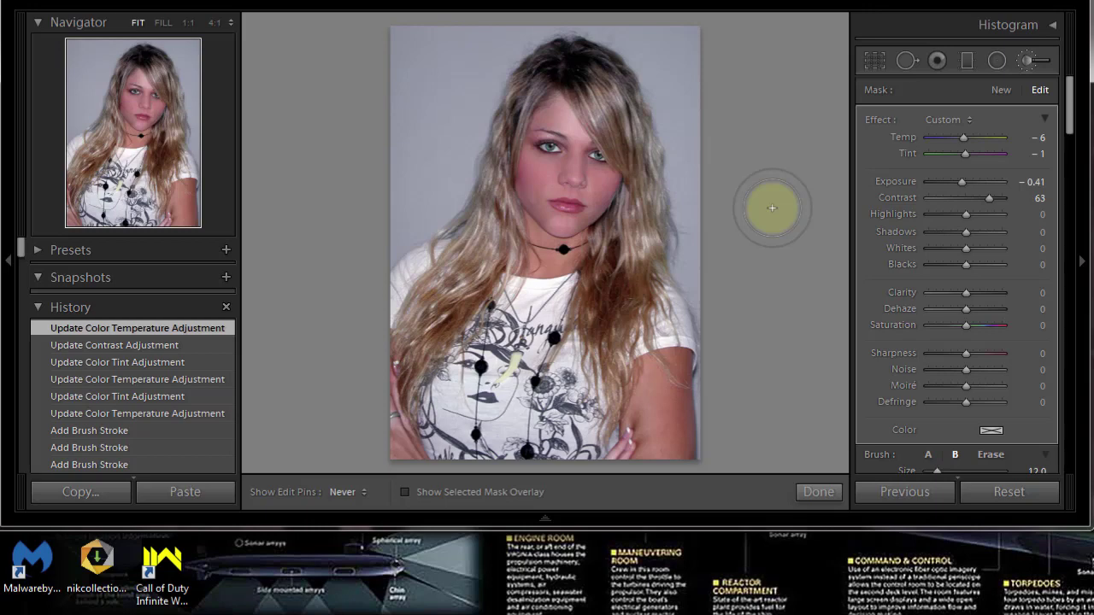
pyautogui.click(189, 22)
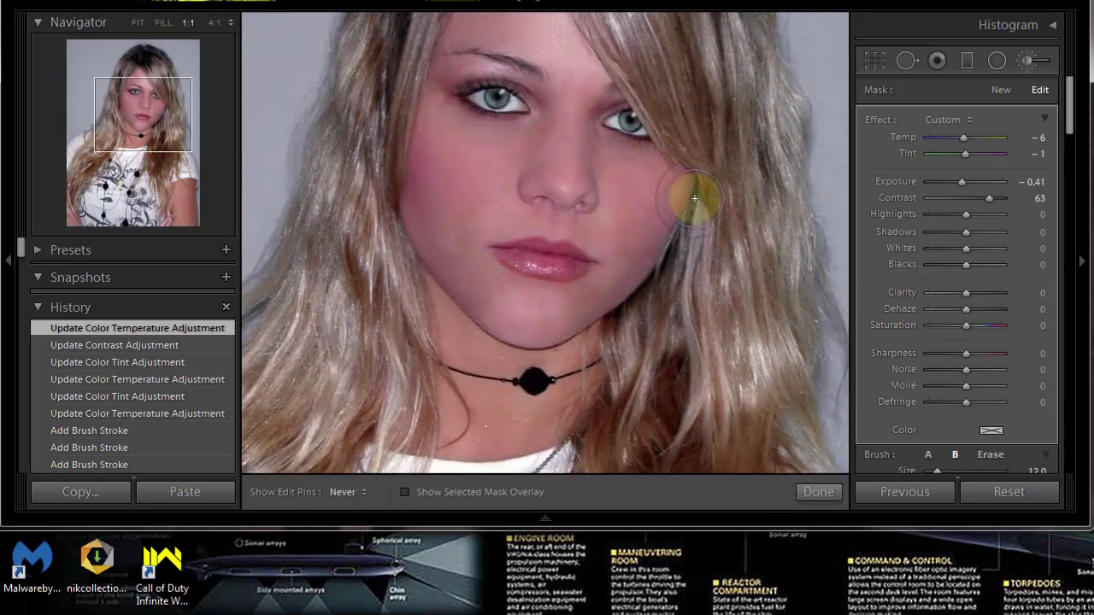
# Select the Soften Skin edit on the cheek and try different Clarity strengths, ending at −40.
pyautogui.moveTo(692, 208)
pyautogui.mouseDown()
pyautogui.moveTo(701, 264)
pyautogui.moveTo(840, 312)
pyautogui.mouseUp()
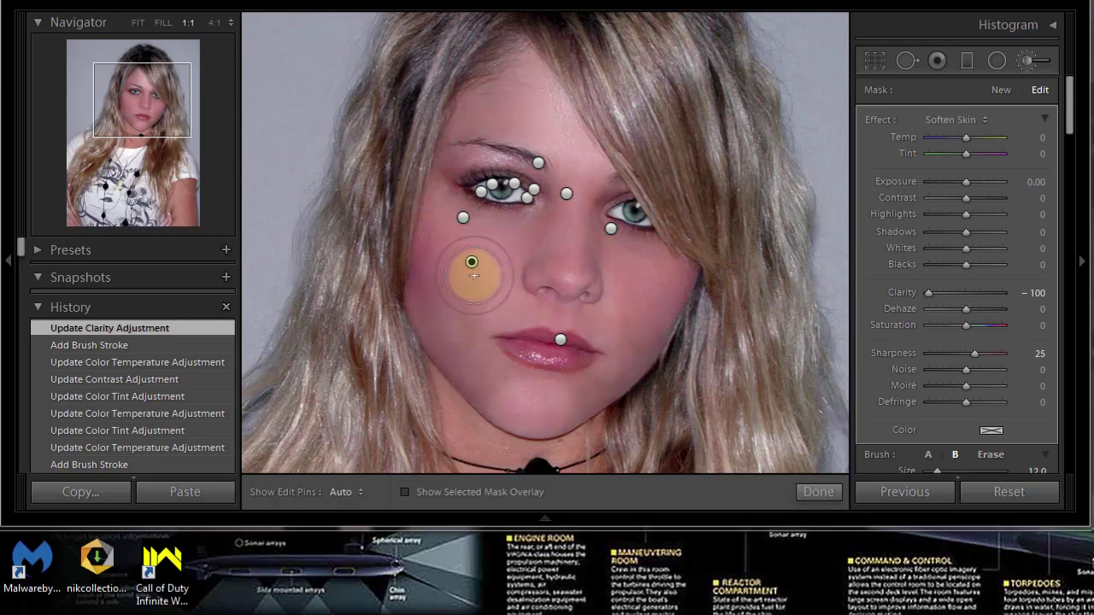
pyautogui.moveTo(471, 262)
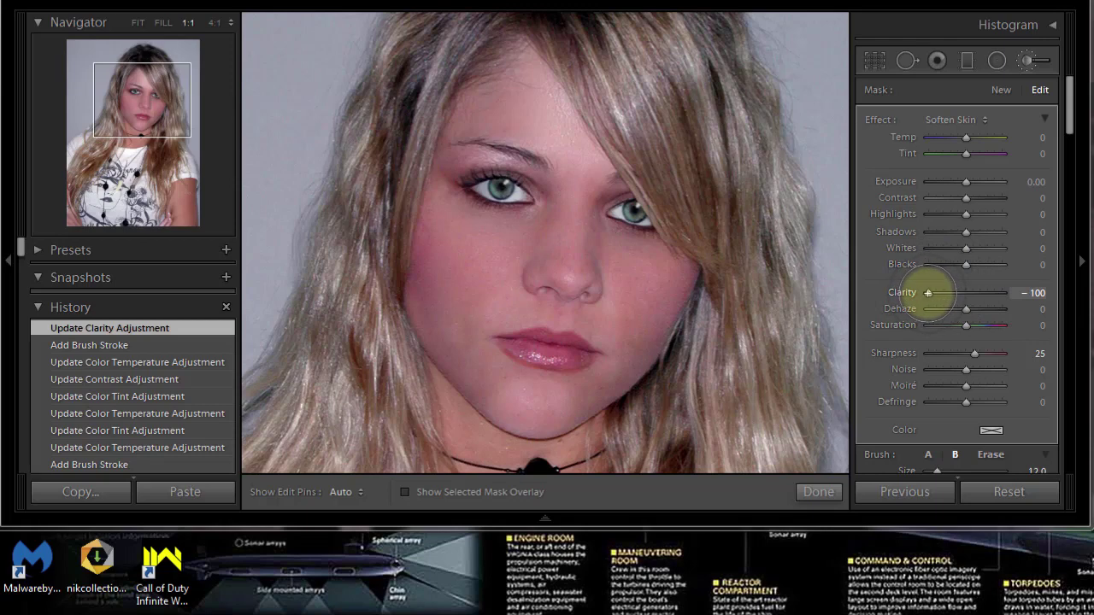
pyautogui.moveTo(927, 292); pyautogui.dragTo(956, 292)
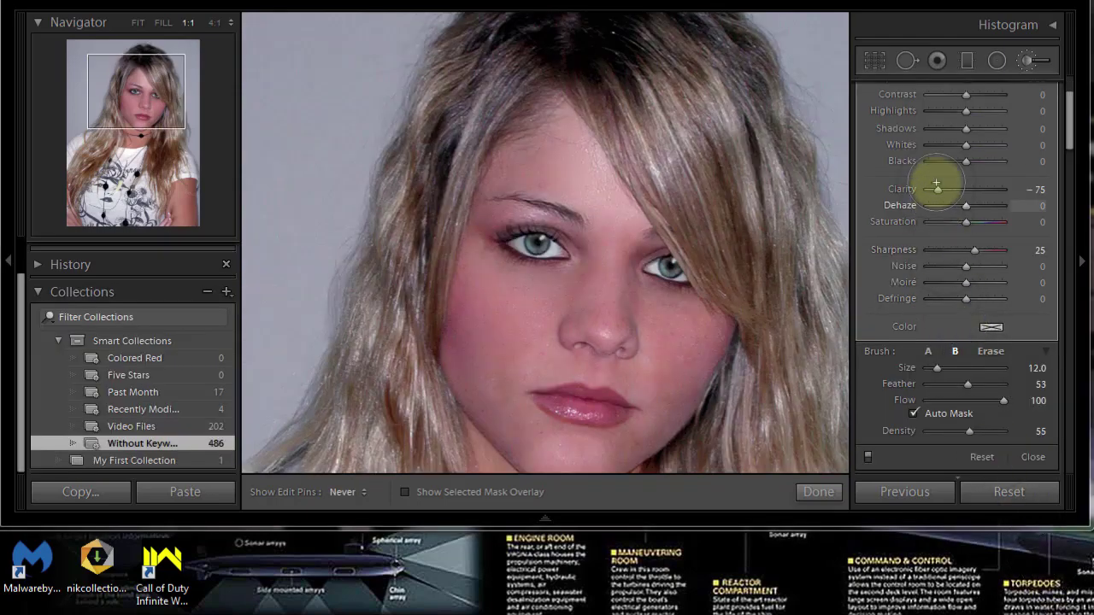
pyautogui.doubleClick(937, 189)
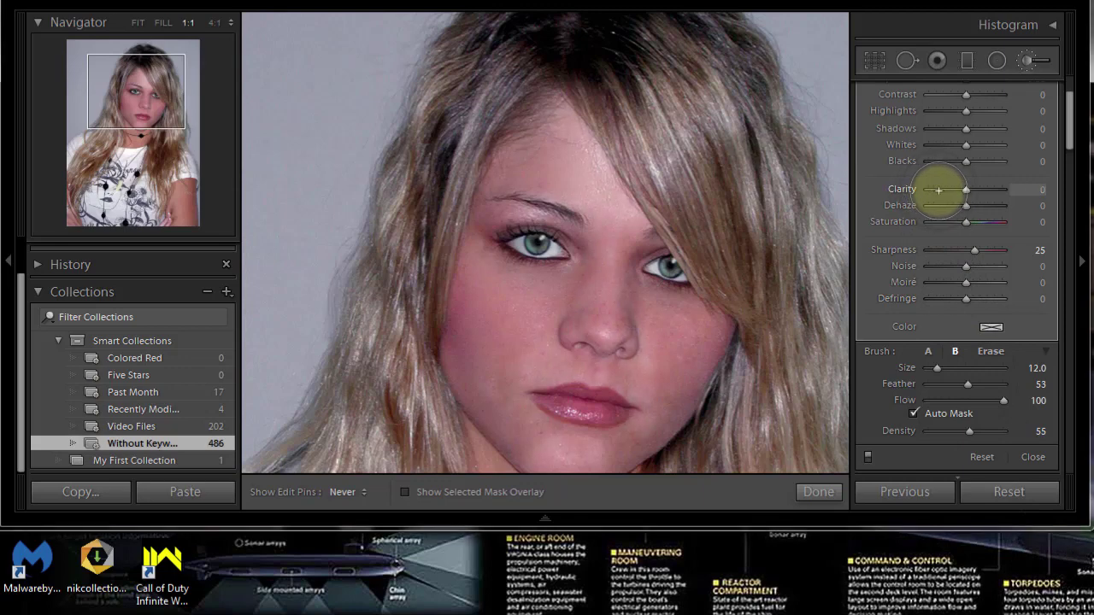
pyautogui.click(965, 193)
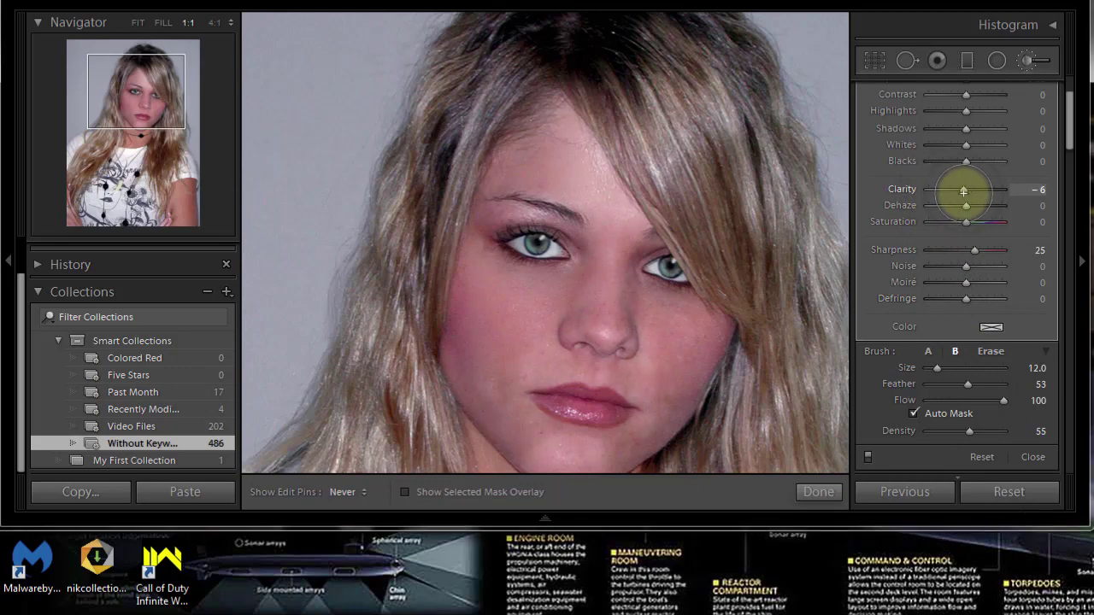
pyautogui.moveTo(964, 189); pyautogui.dragTo(903, 190)
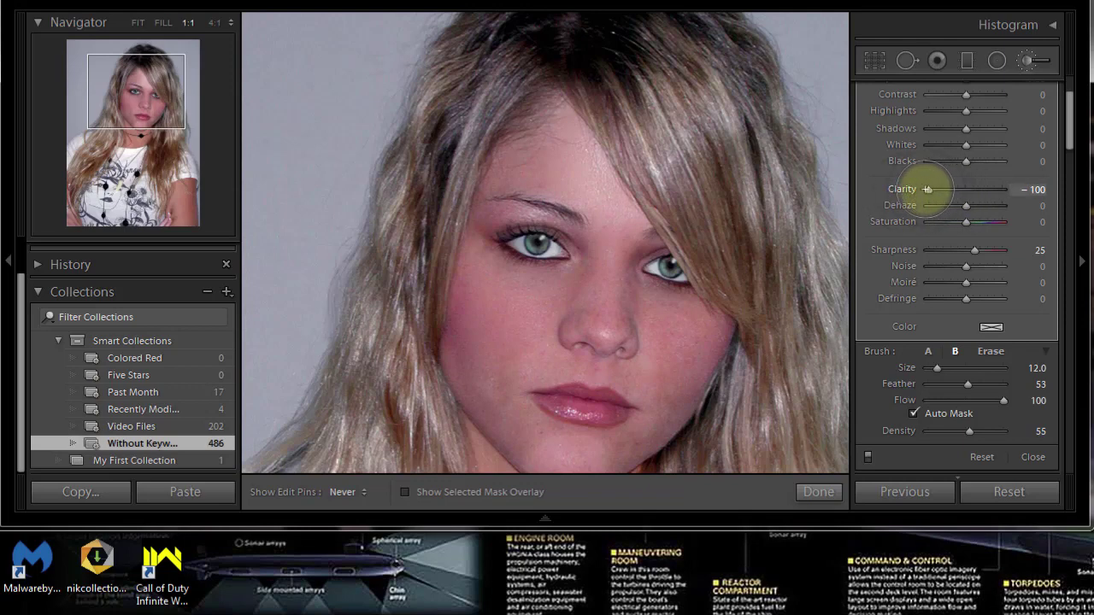
pyautogui.moveTo(929, 189); pyautogui.dragTo(940, 190)
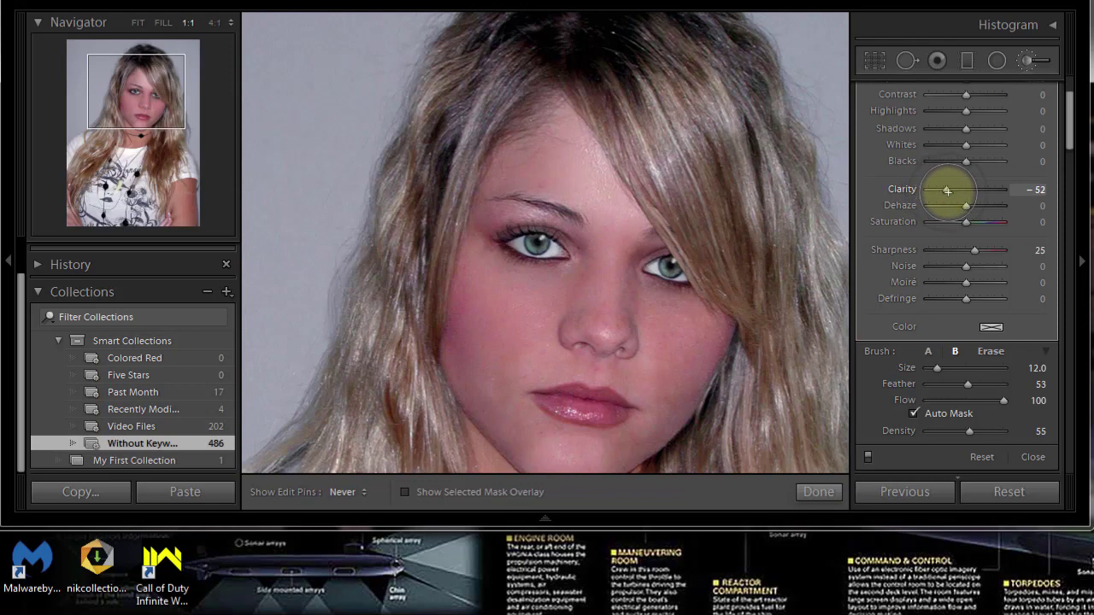
pyautogui.moveTo(946, 190)
pyautogui.mouseDown()
pyautogui.moveTo(994, 188)
pyautogui.moveTo(947, 206)
pyautogui.mouseUp()
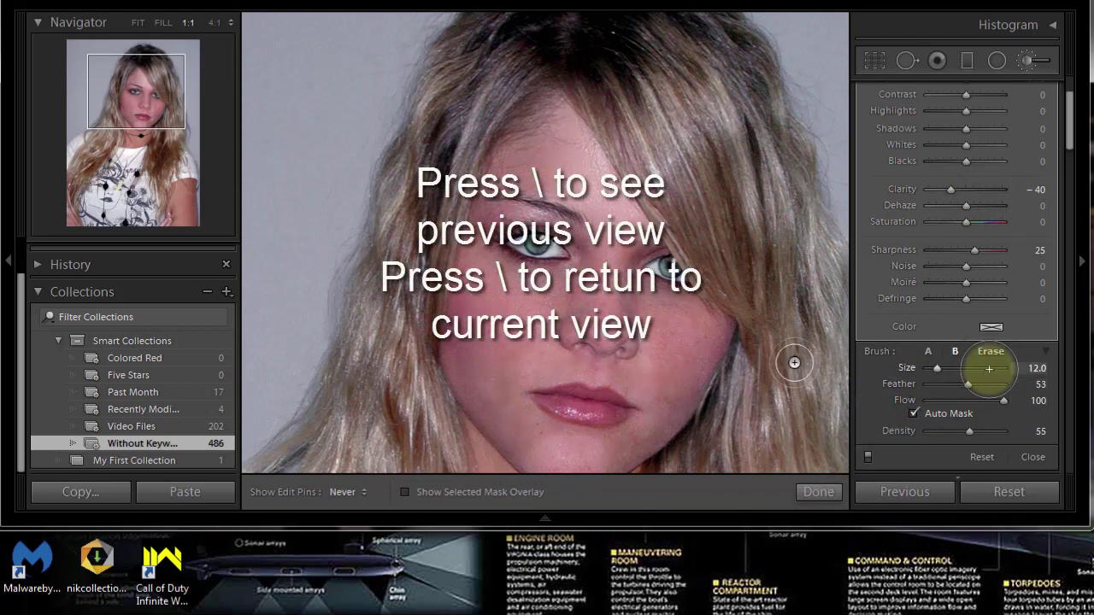
# Compare the softened face before and after, and set the Soften Skin edit's Clarity to −56.
pyautogui.press('\\')
pyautogui.press('\\')
pyautogui.press('\\')
pyautogui.press('\\')
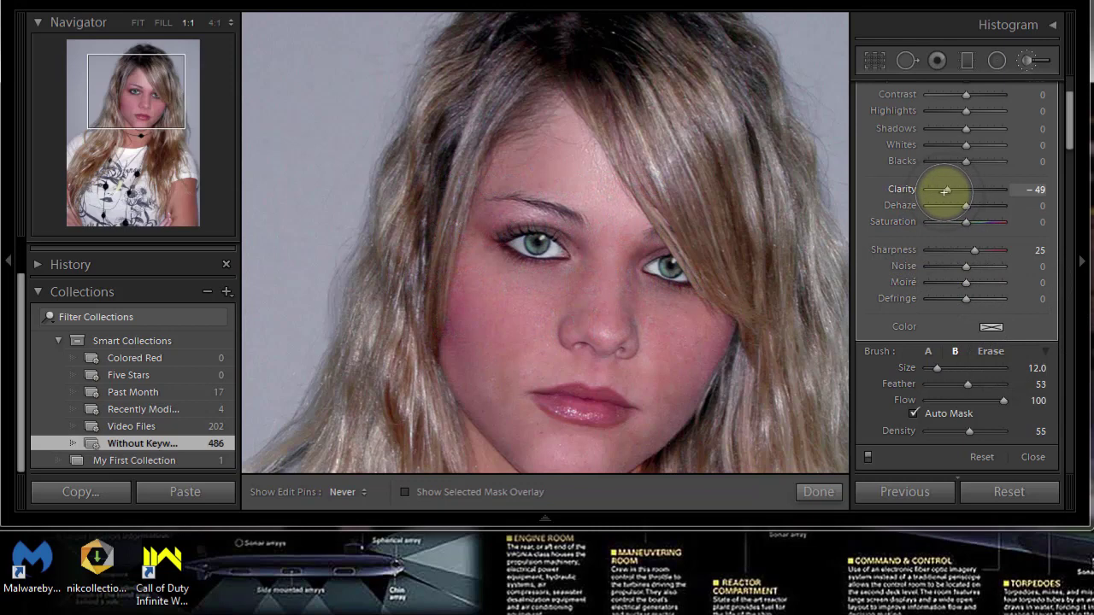
pyautogui.moveTo(943, 192); pyautogui.dragTo(941, 193)
pyautogui.press('\\')
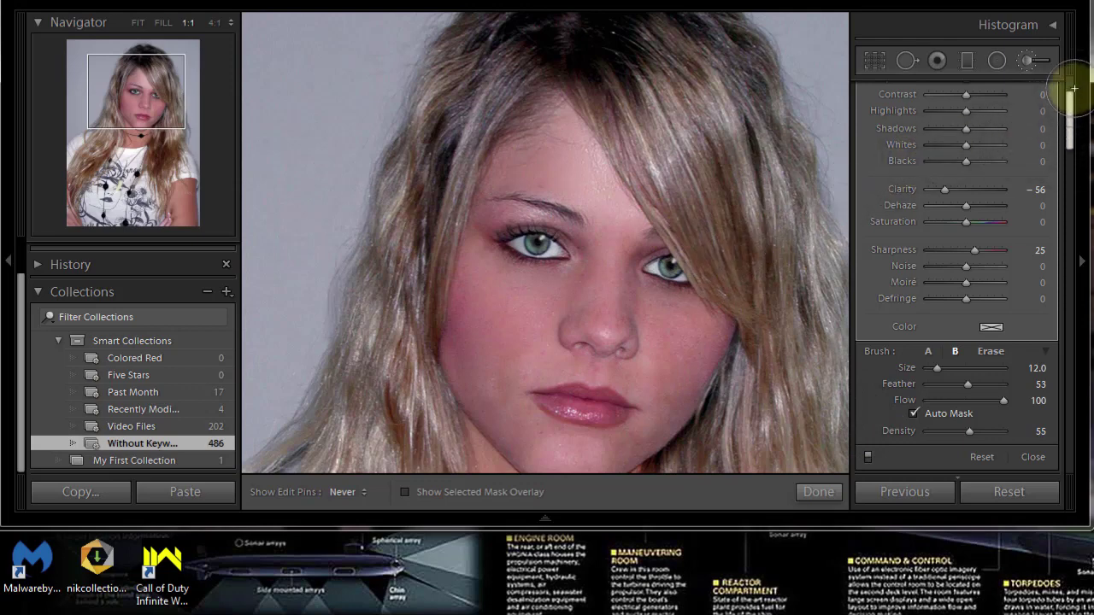
# Show all edit pins and start another new Adjustment Brush mask.
pyautogui.scroll(2, 1074, 74)
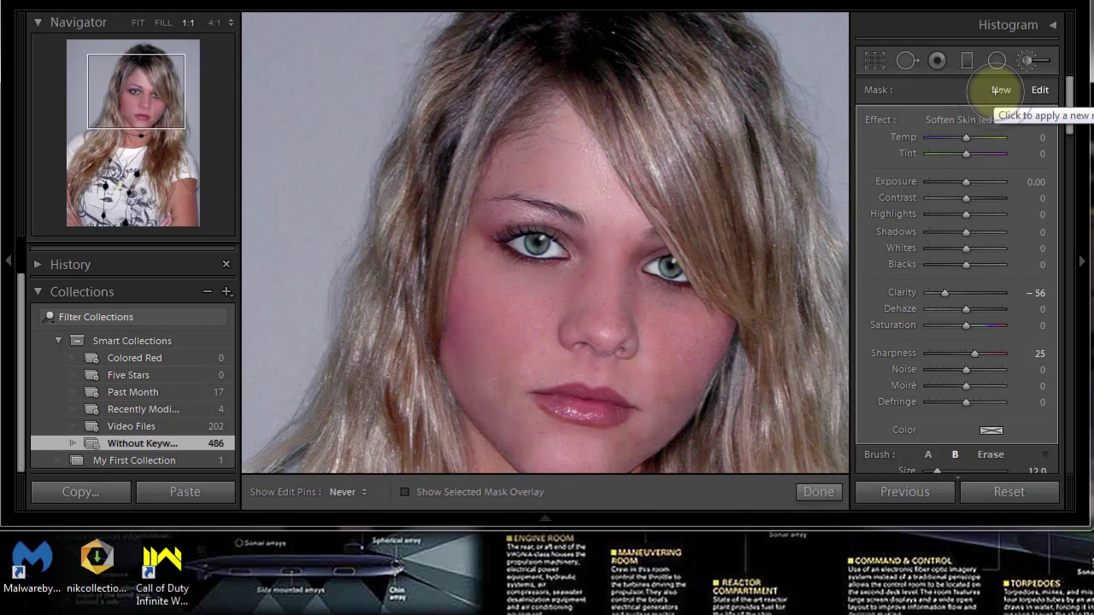
pyautogui.press('h')
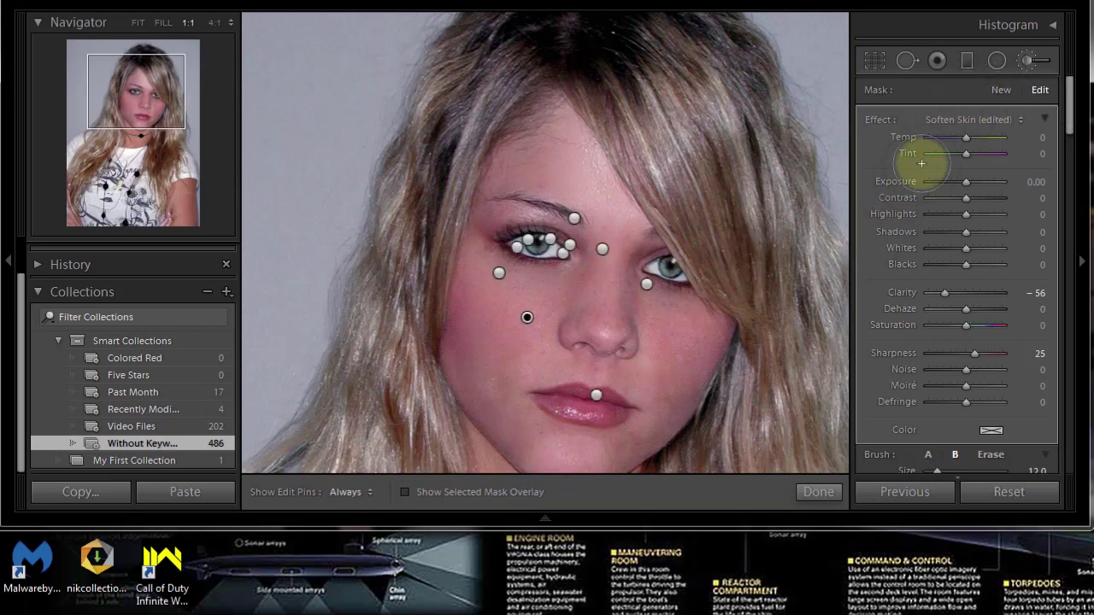
pyautogui.click(1000, 90)
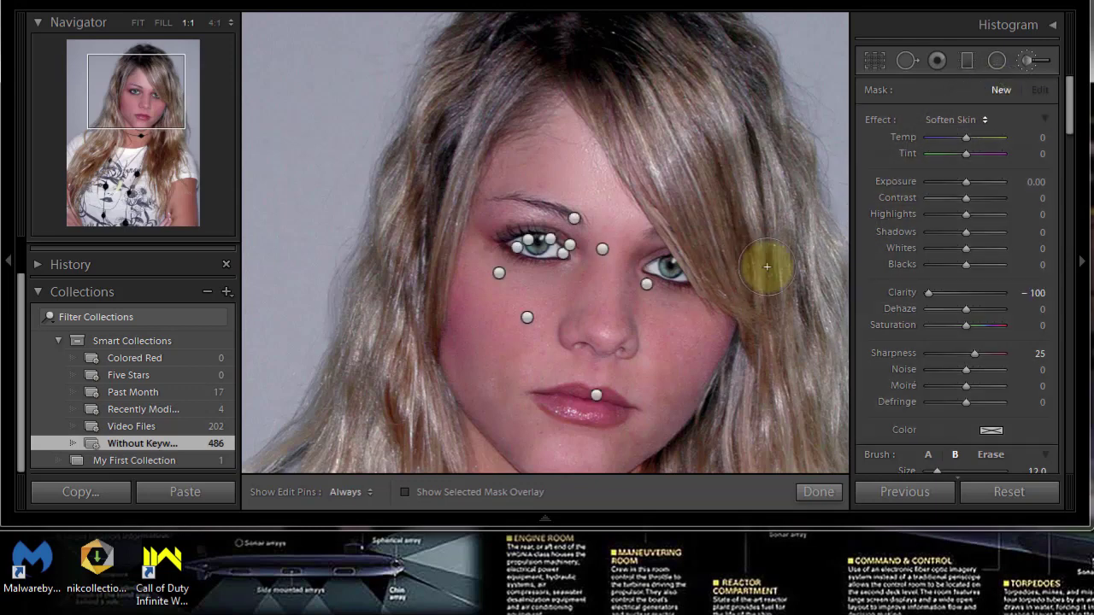